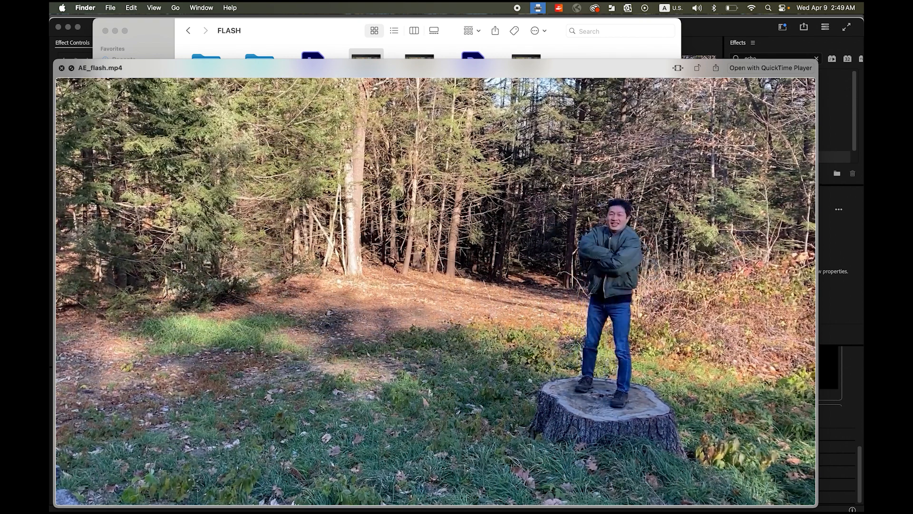
key(Right)
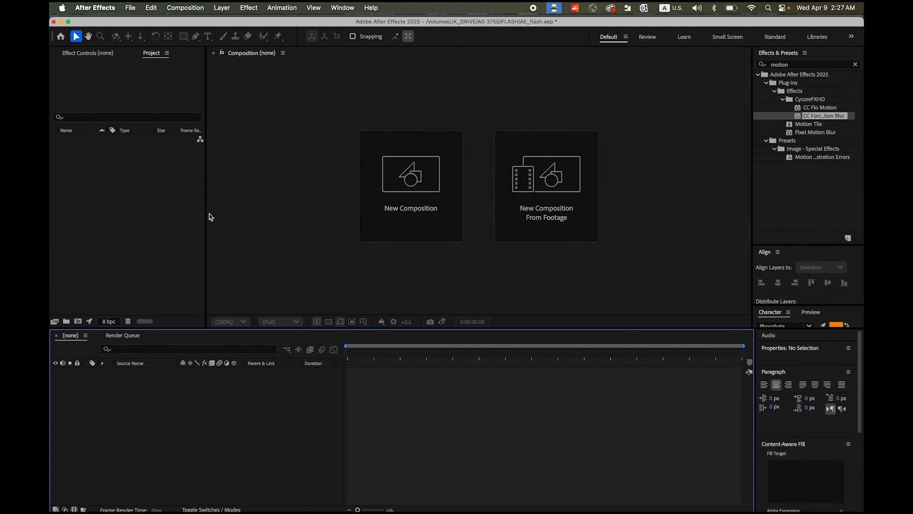
Step: Import running.MOV as footage and create a new composition from it
click(158, 181)
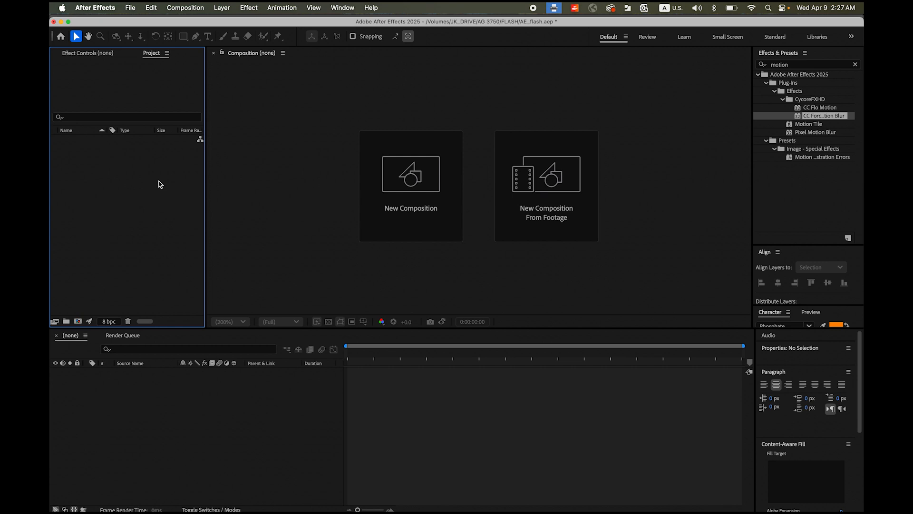
click(129, 8)
mouse_move(172, 152)
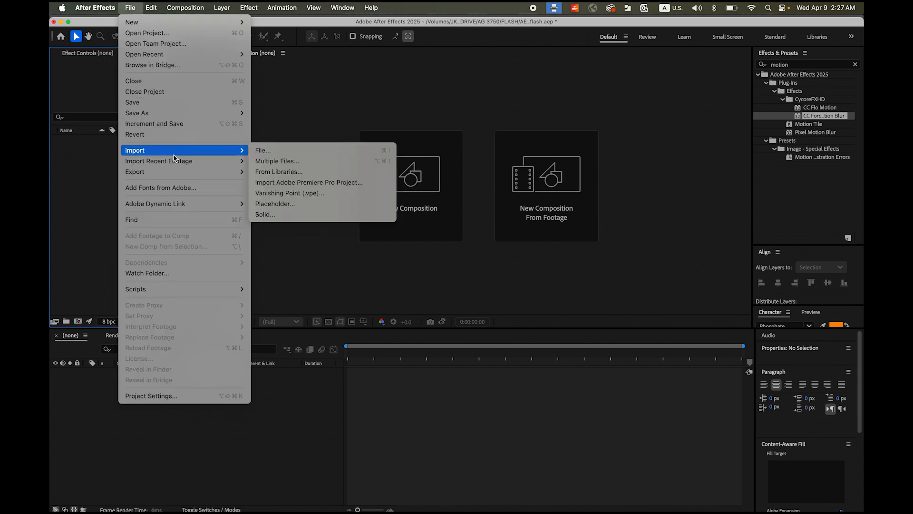
click(272, 151)
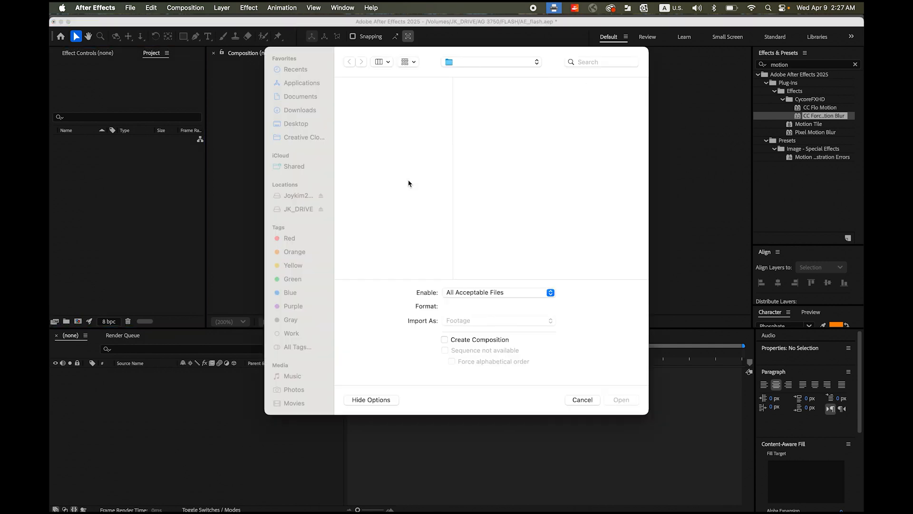
click(568, 86)
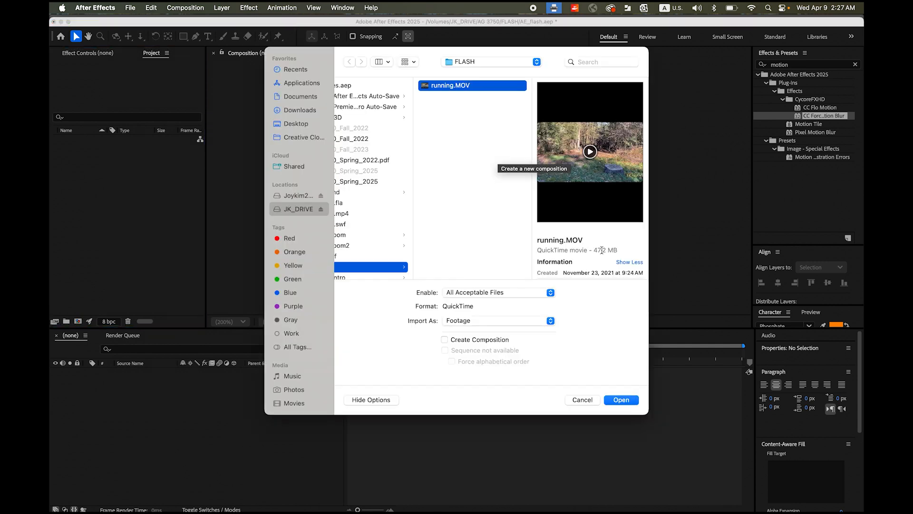
click(621, 400)
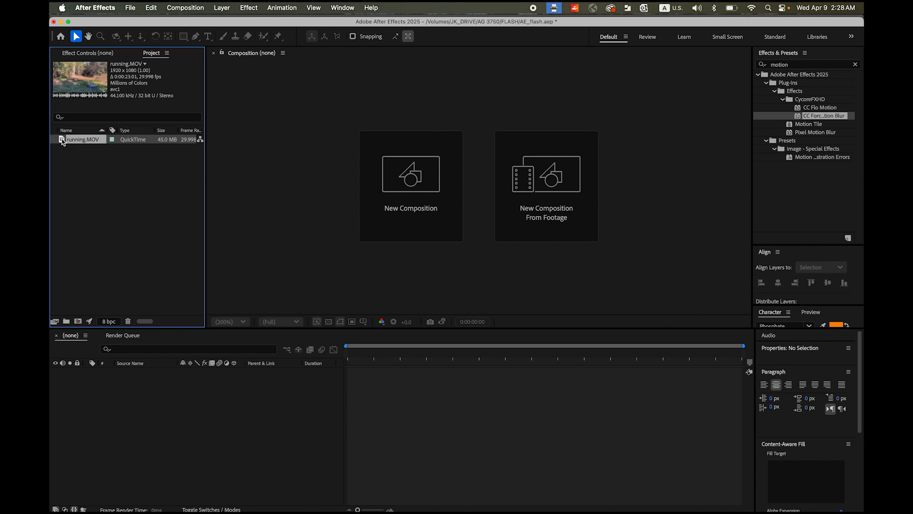
drag(63, 141, 536, 192)
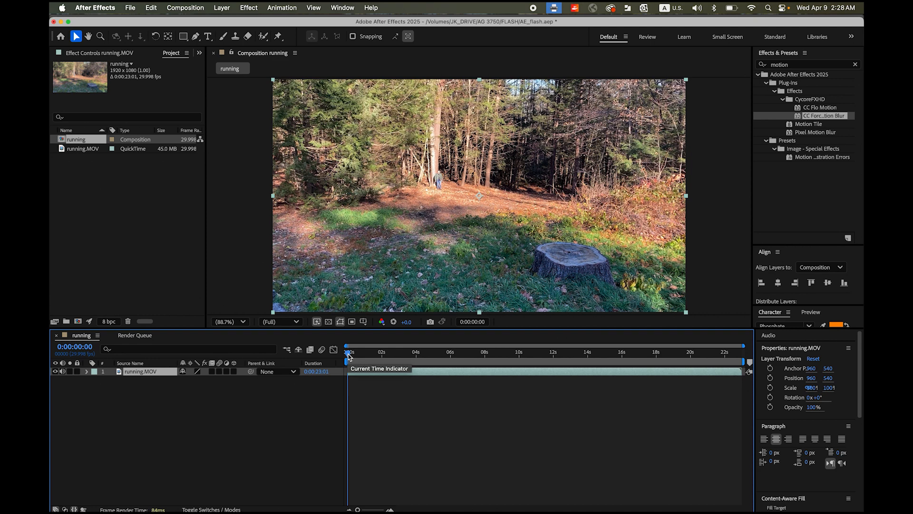
Step: Split the running.MOV layer at 0:00:02:26 and again at 0:00:09:24
drag(348, 356, 396, 358)
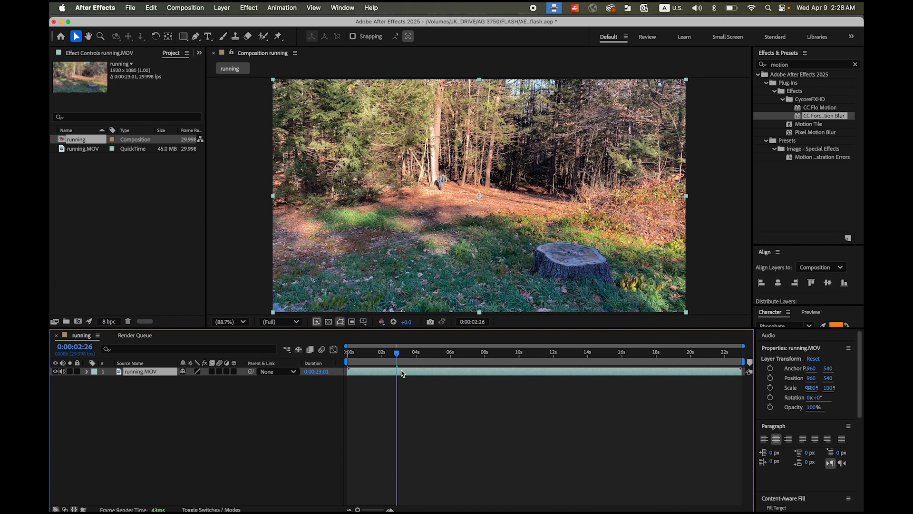
key(super+shift+d)
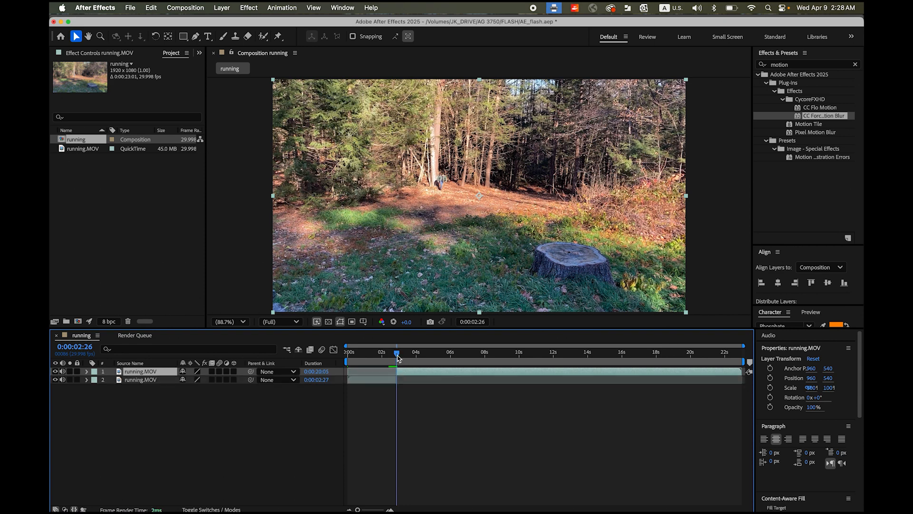
drag(398, 355, 517, 362)
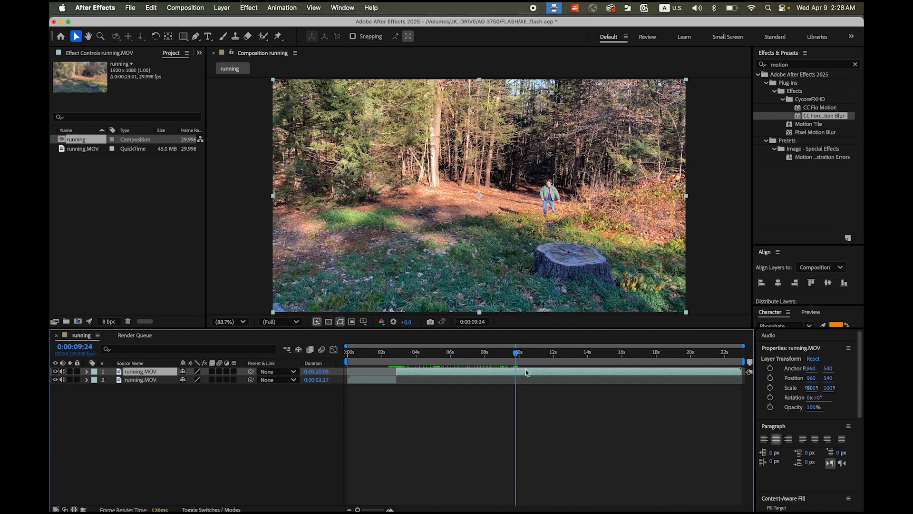
key(super+shift+d)
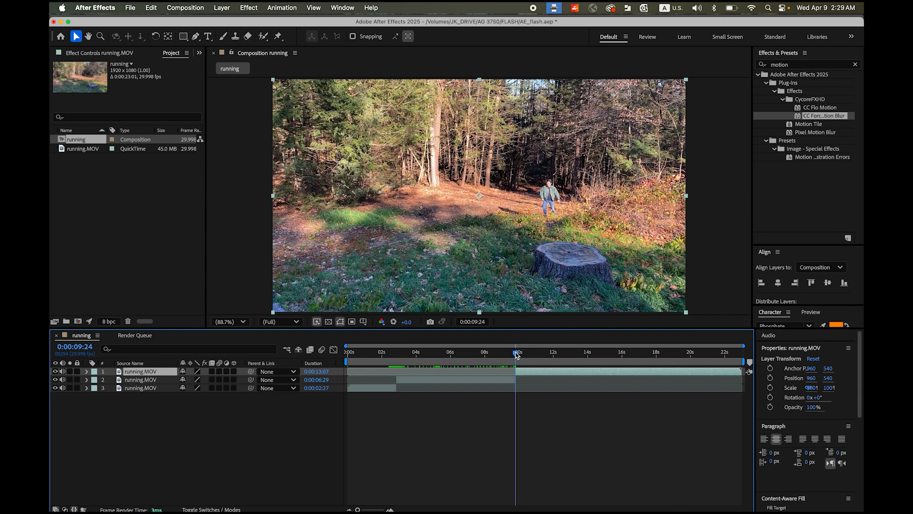
Step: Select the middle running.MOV segment and review the runner's movement back to 0:00:07:09
drag(517, 354, 478, 354)
click(457, 382)
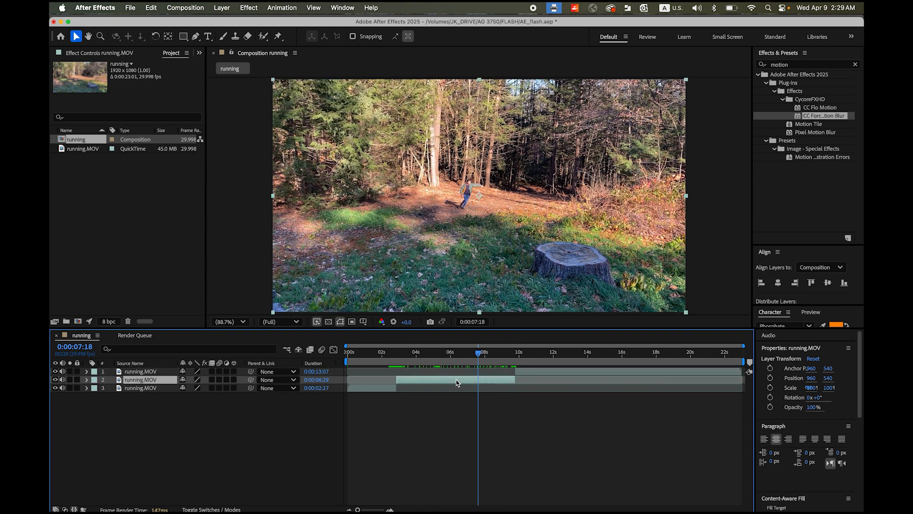
drag(480, 355, 474, 358)
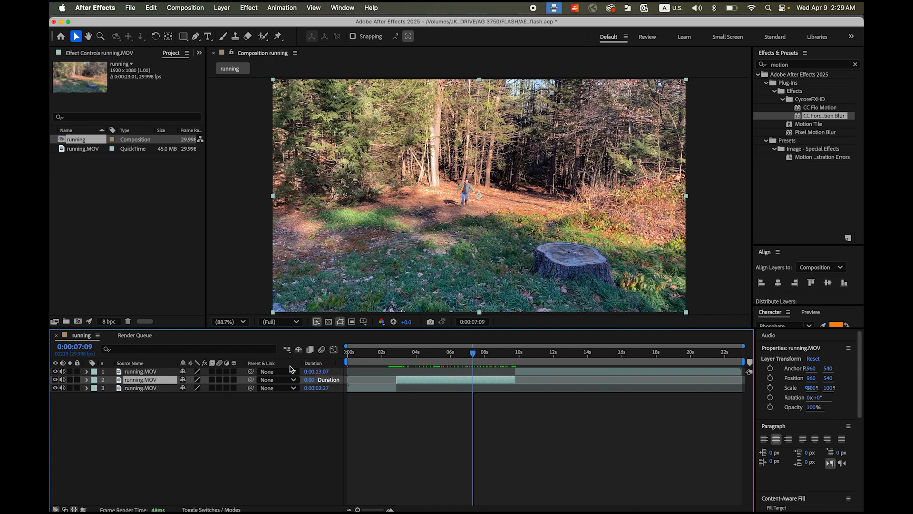
Step: Switch the timeline's name column to layer names and check the Duration entry among the available columns
click(152, 364)
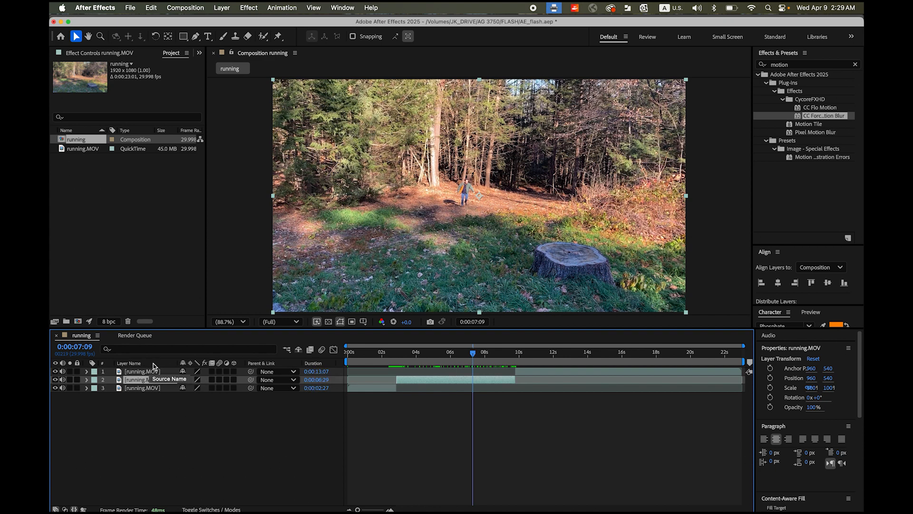
click(145, 364)
click(146, 364)
right_click(149, 366)
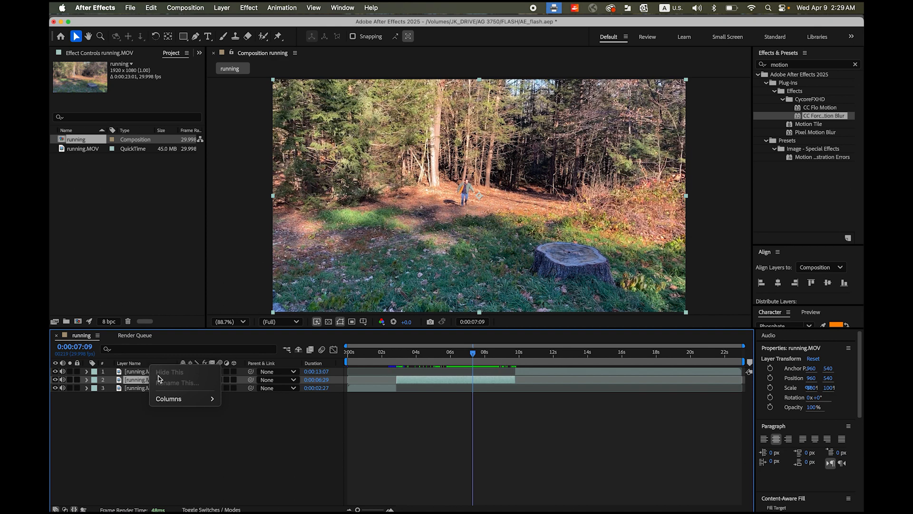
mouse_move(171, 402)
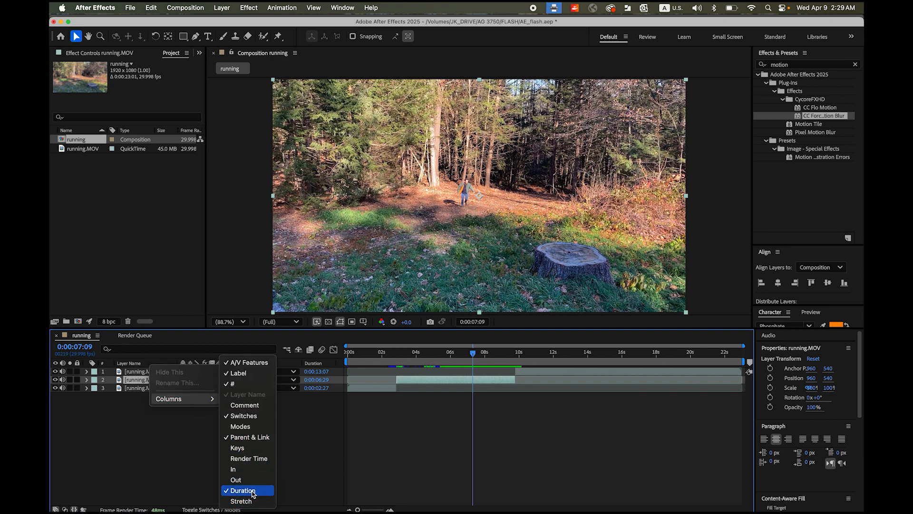
click(327, 482)
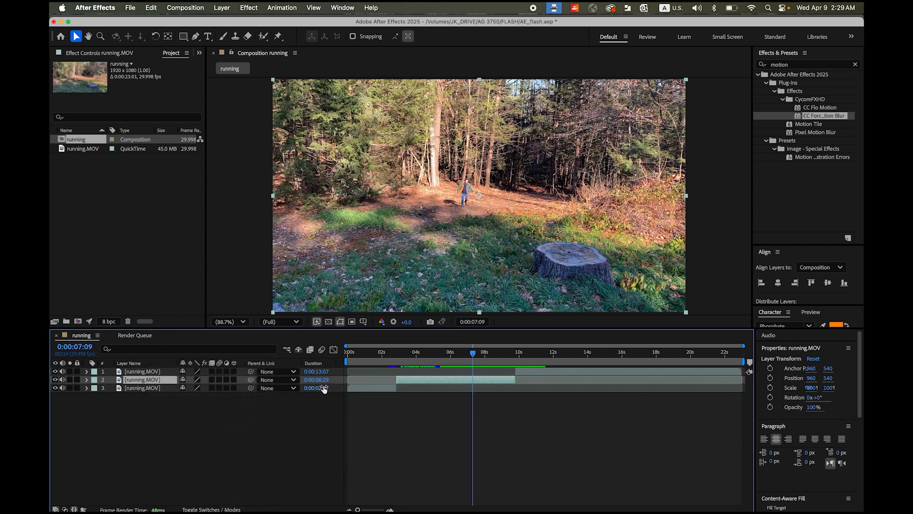
Step: Time-stretch the middle segment to a new duration of 12 frames and review the sped-up run
click(324, 380)
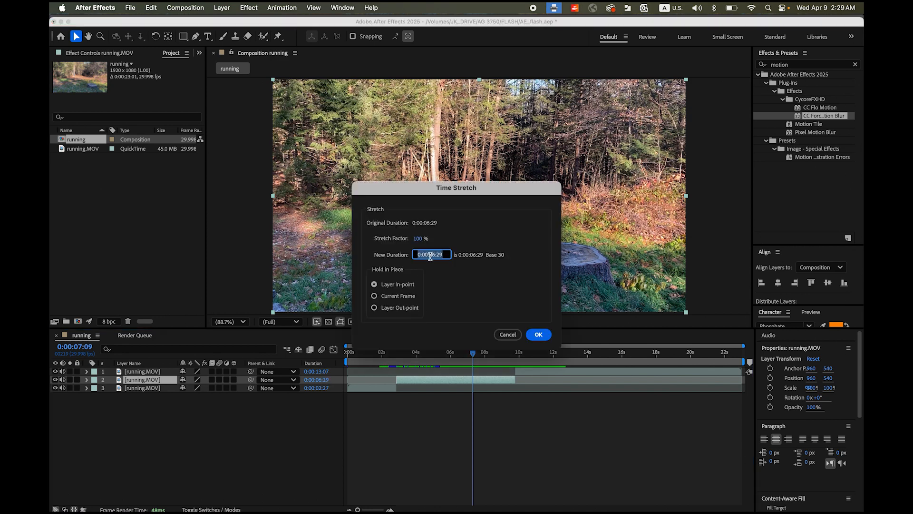
text(12)
click(538, 334)
drag(473, 354, 403, 359)
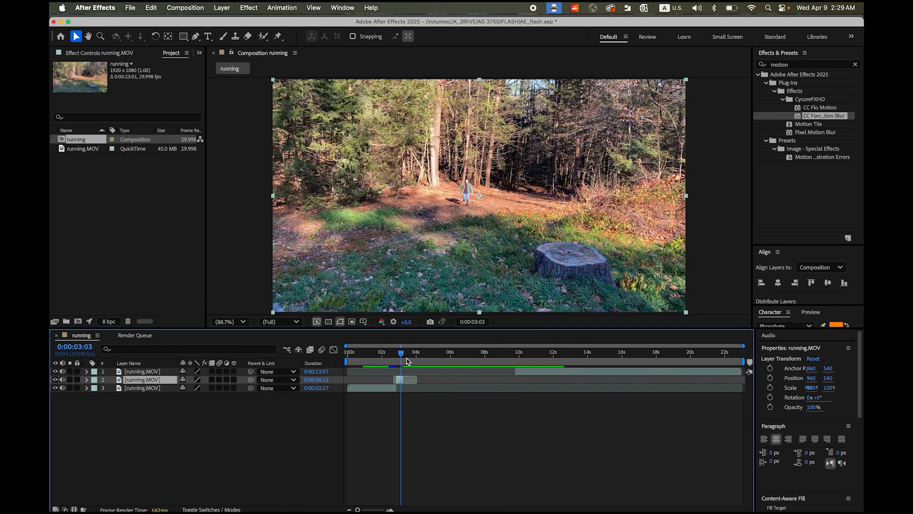
mouse_move(406, 359)
mouse_down()
mouse_move(480, 360)
mouse_move(403, 362)
mouse_up()
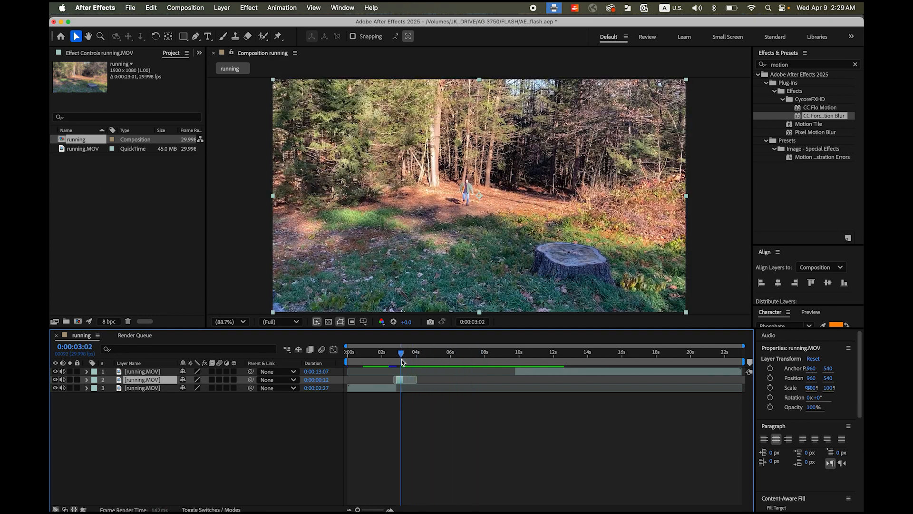
Step: Move the last running.MOV segment earlier so it starts right where the shortened middle segment ends, and check the join
click(571, 373)
drag(573, 374, 461, 371)
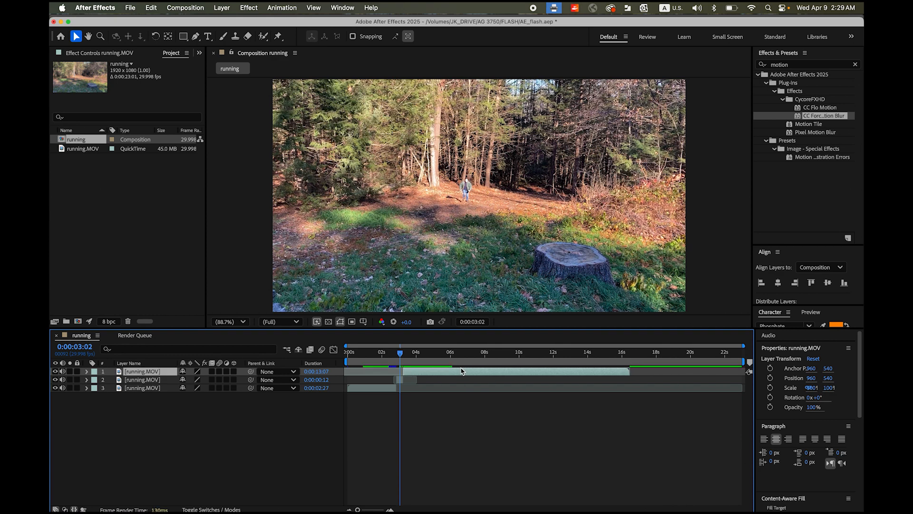
drag(399, 355, 402, 357)
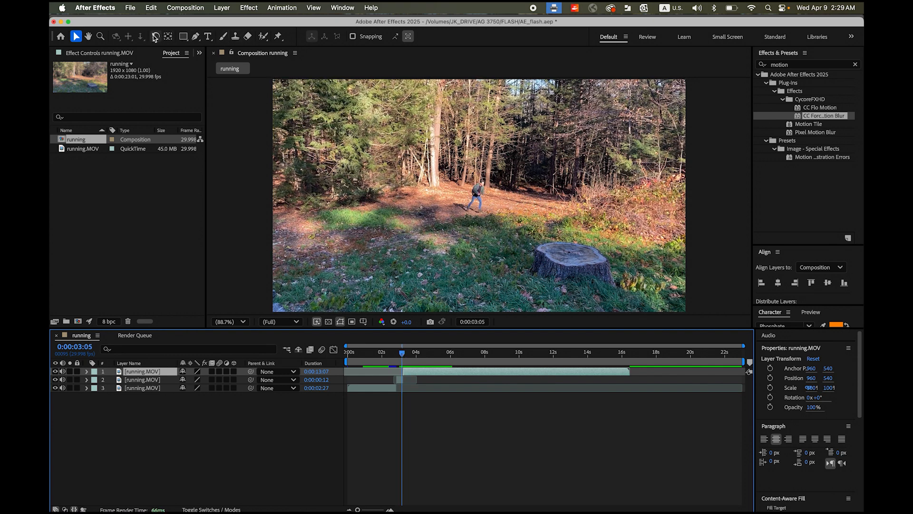
Step: Find the Echo effect and apply it to the shortened middle running.MOV segment
click(101, 38)
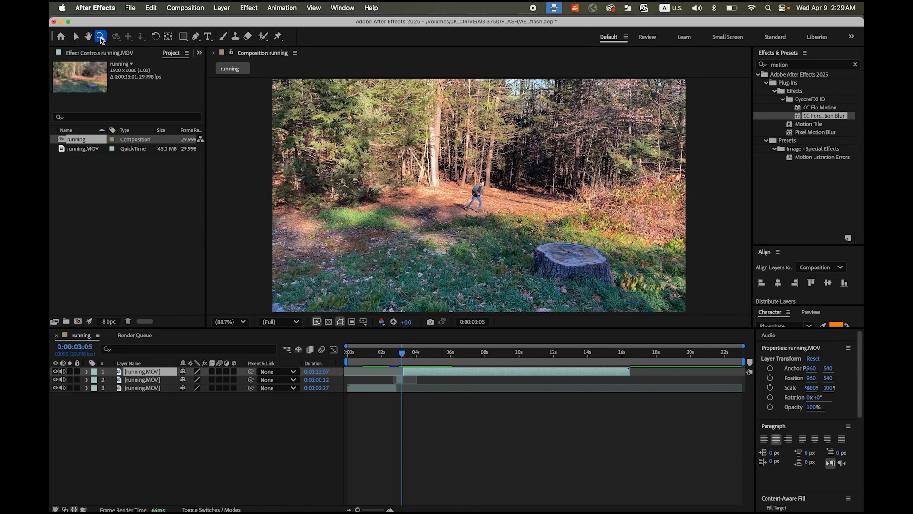
click(481, 198)
click(498, 210)
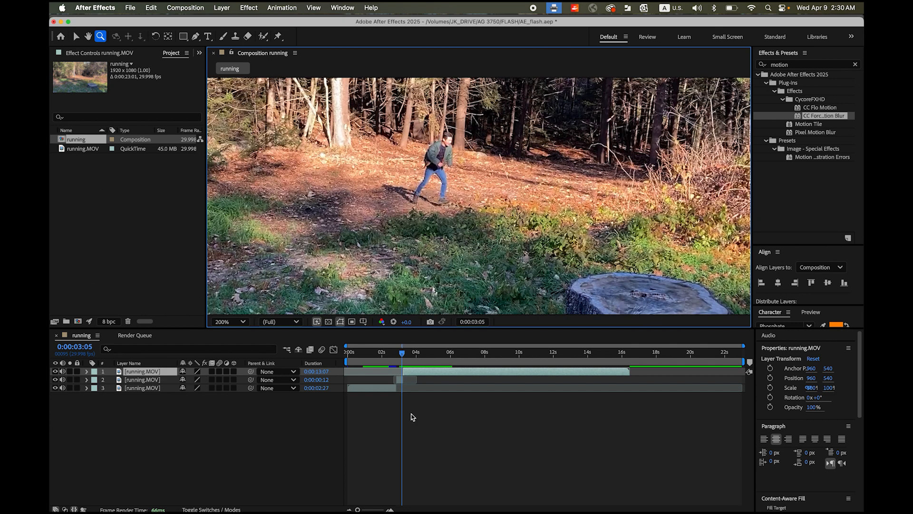
drag(357, 509, 374, 509)
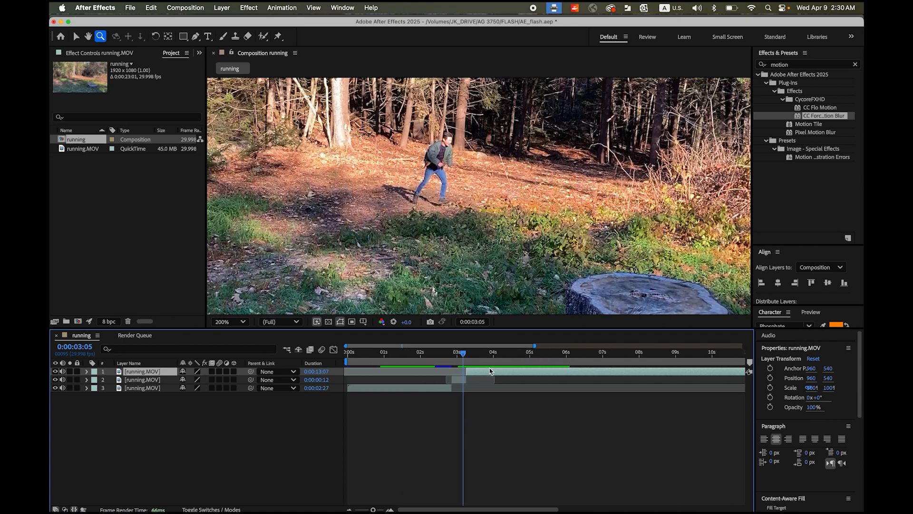
drag(465, 356, 467, 356)
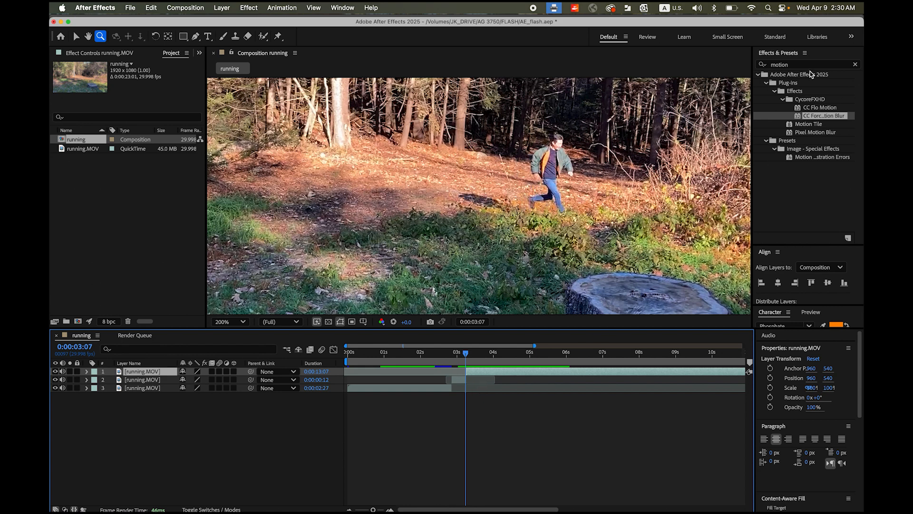
click(855, 64)
click(784, 65)
text(echo)
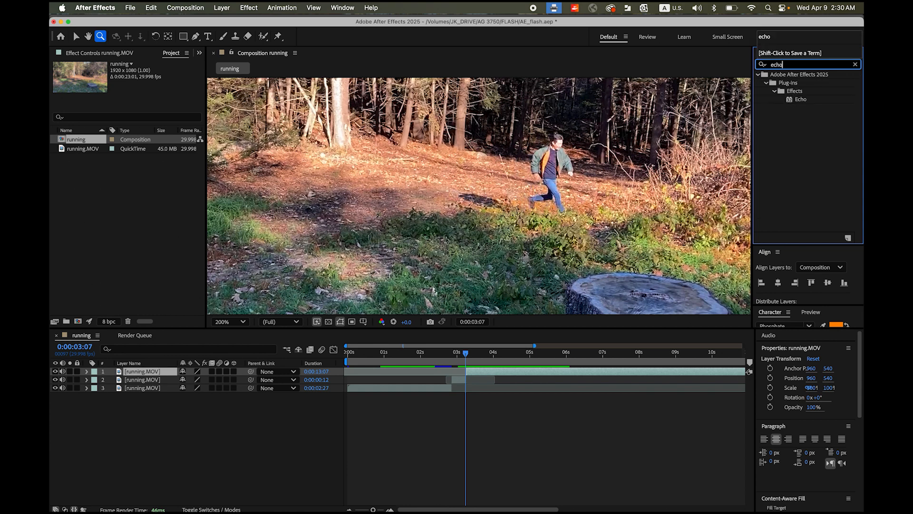
click(790, 101)
drag(790, 101, 457, 379)
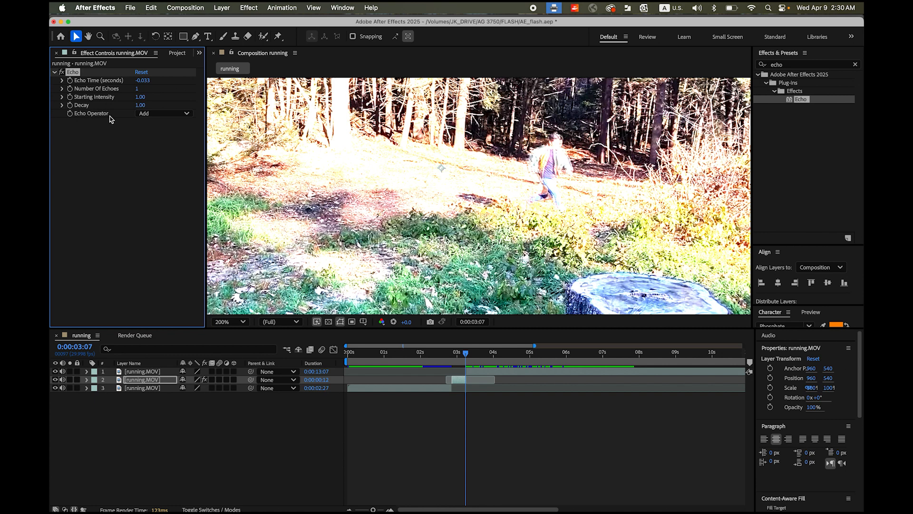
Step: Set the Echo Operator to Minimum and check the effect at 0:00:03:06
click(188, 114)
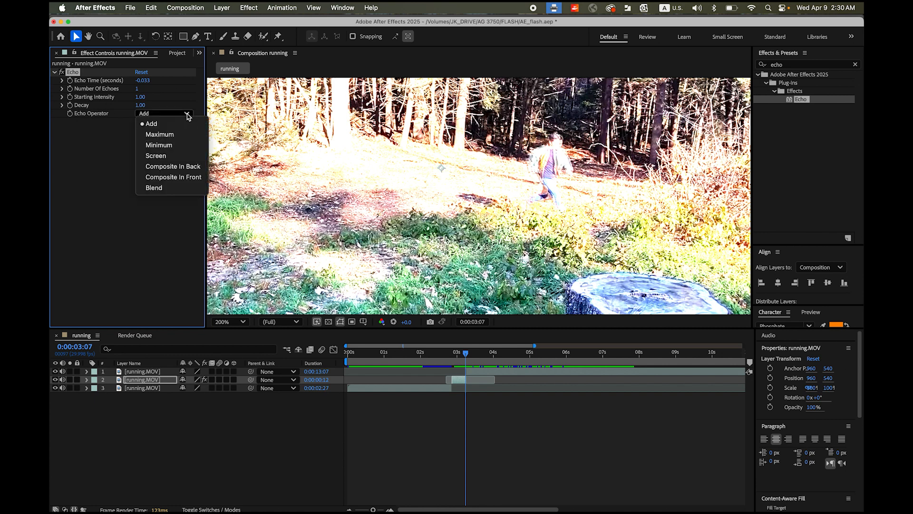
click(174, 146)
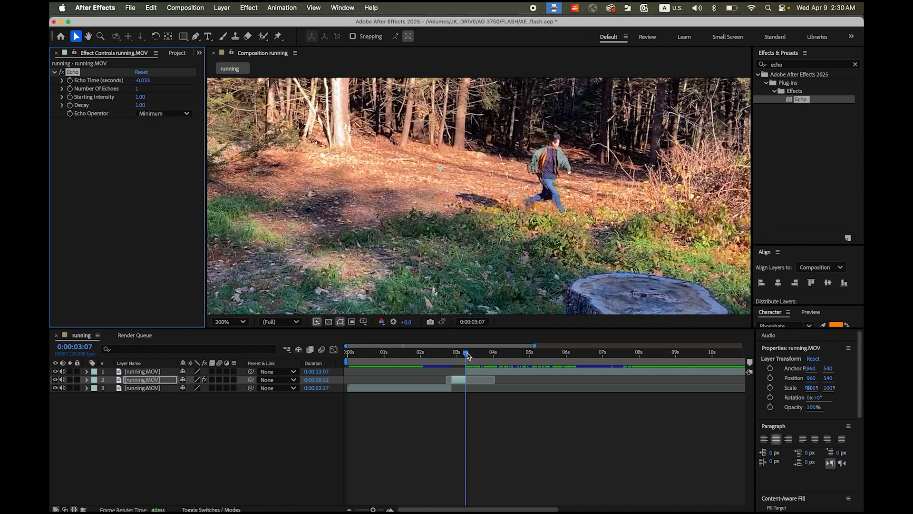
drag(465, 353, 466, 356)
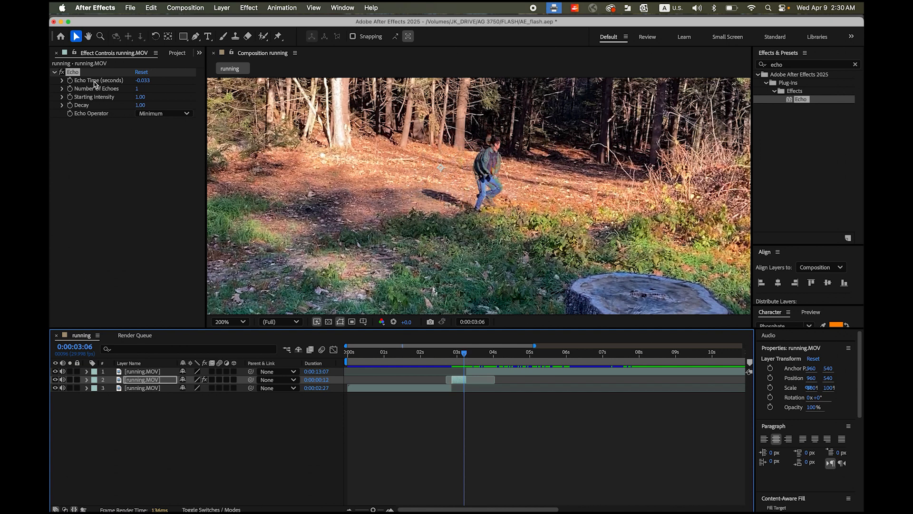
Step: Set the Echo effect's Echo Time to -0.233 seconds and Number Of Echoes to 4
click(147, 81)
drag(146, 81, 151, 82)
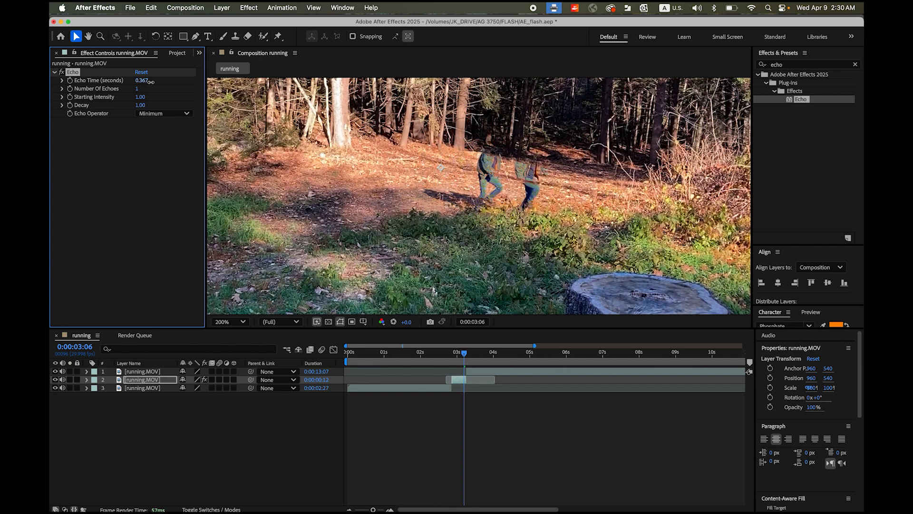
drag(151, 81, 147, 81)
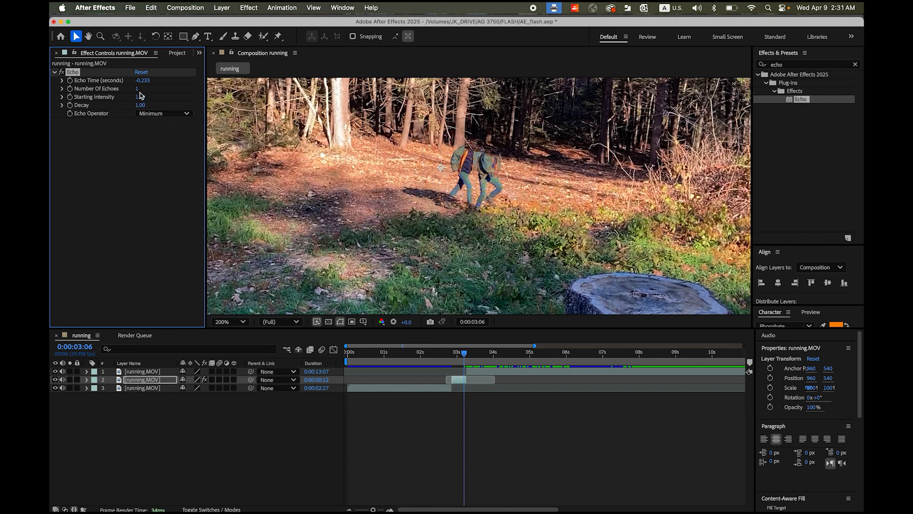
drag(137, 89, 142, 94)
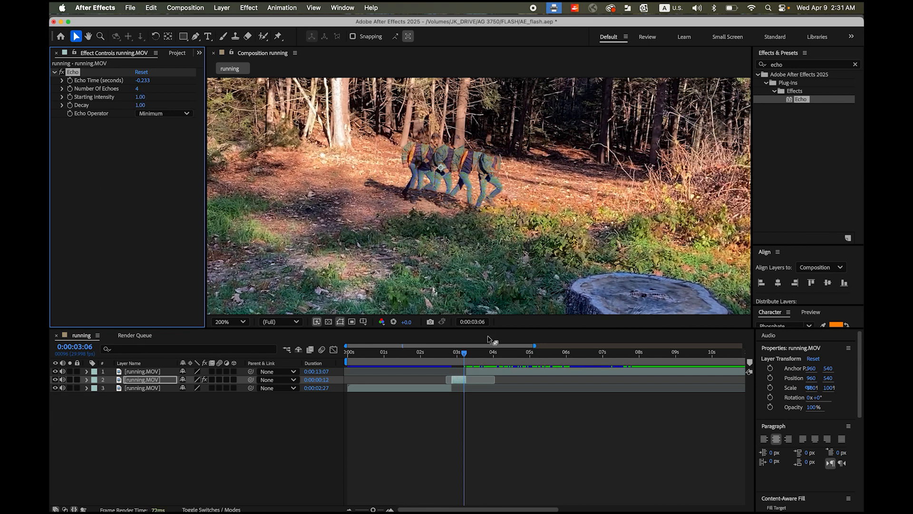
mouse_move(464, 353)
mouse_down()
mouse_move(445, 356)
mouse_move(465, 357)
mouse_up()
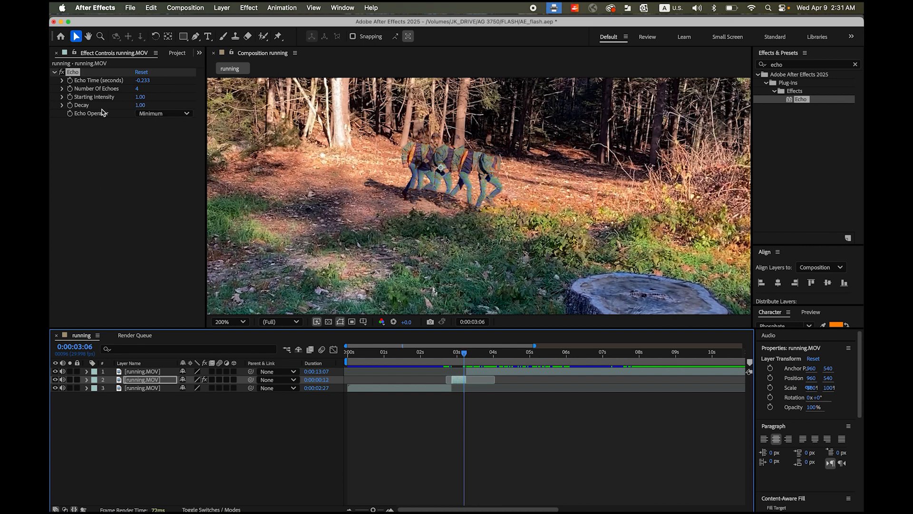
Step: Set the Echo effect's Decay to 0.78 on the shortened middle running.MOV segment
click(141, 106)
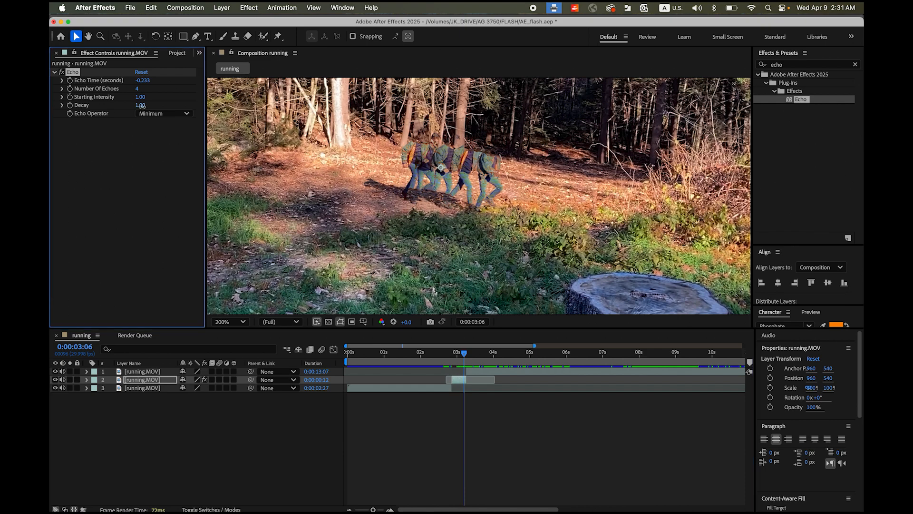
drag(141, 106, 136, 109)
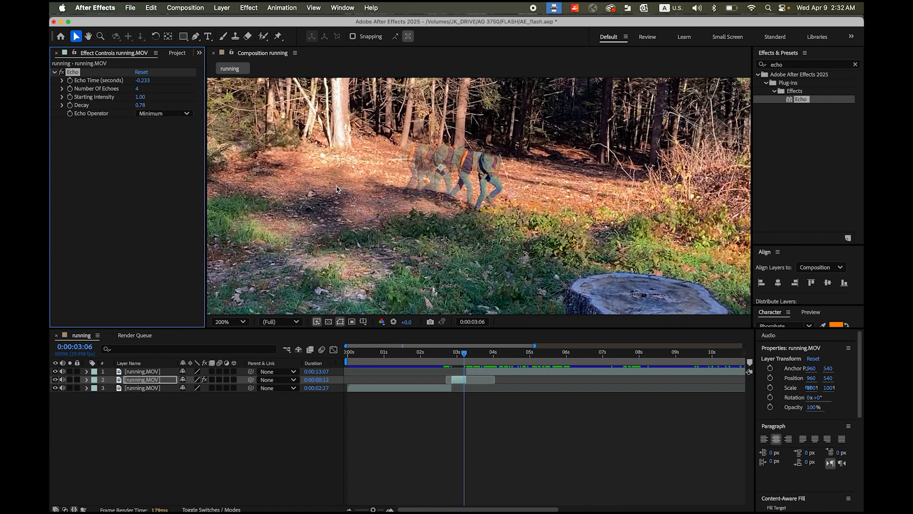
Step: Find CC Force Motion Blur, apply it to the shortened middle running.MOV segment, and set its Shutter Angle to 150
click(855, 64)
click(806, 68)
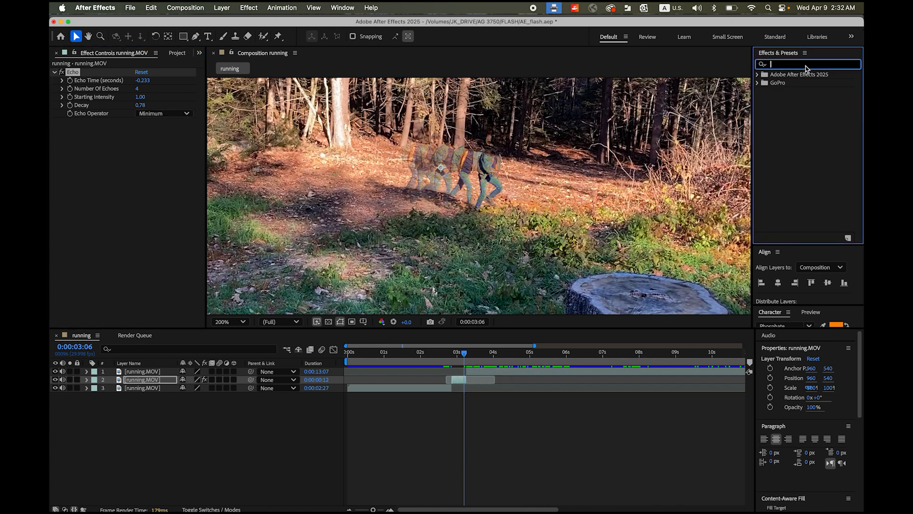
text(motion)
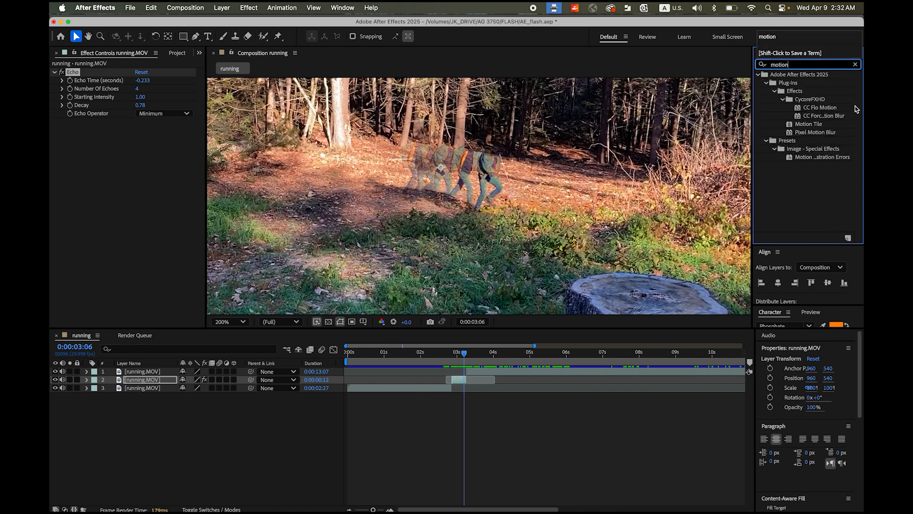
click(827, 116)
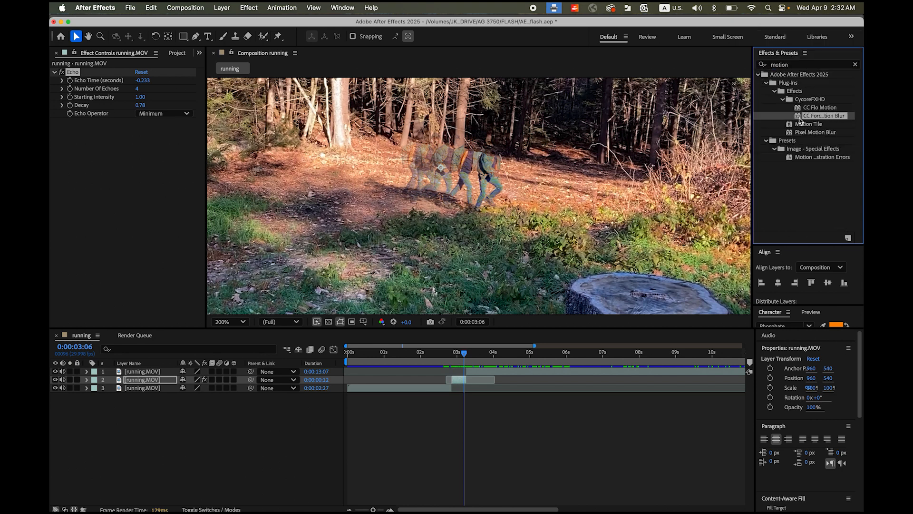
drag(799, 120, 459, 383)
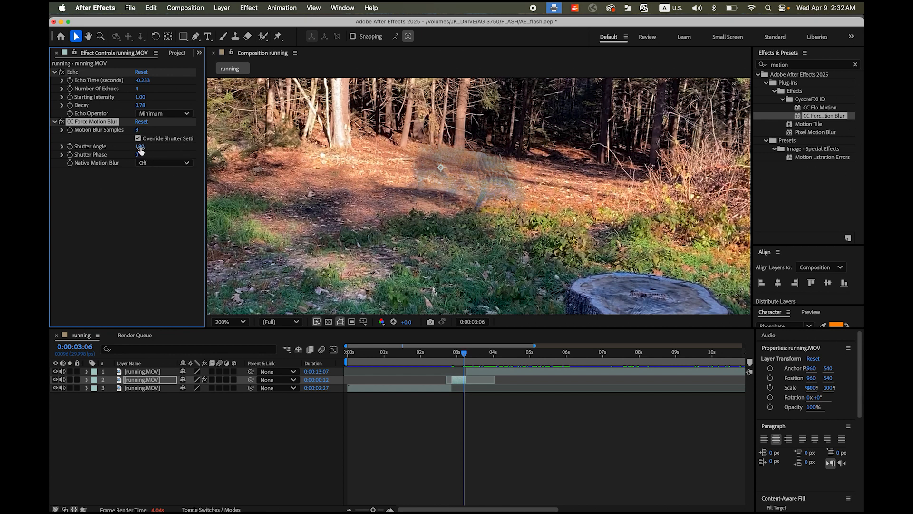
drag(140, 150, 127, 151)
Step: Play the composition from the start through the sped-up segment to check the echo trail and motion blur
drag(465, 355, 440, 357)
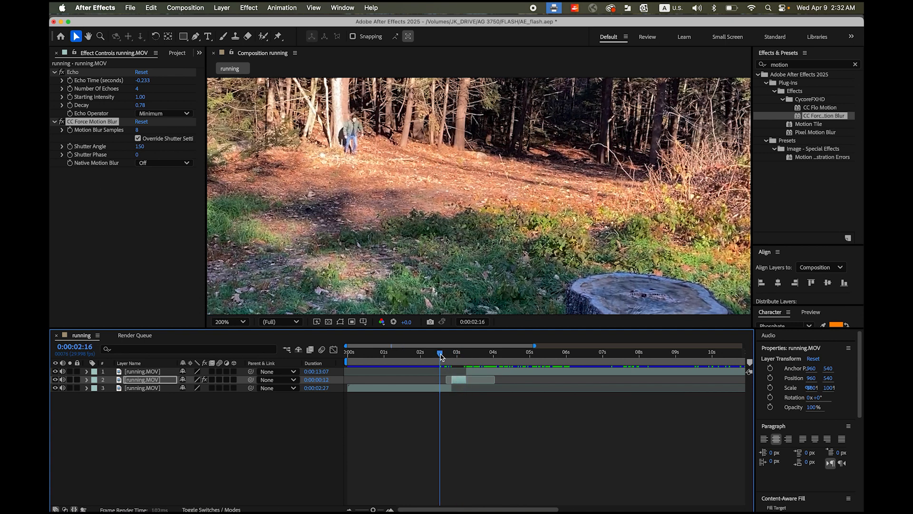
key(Page_Up)
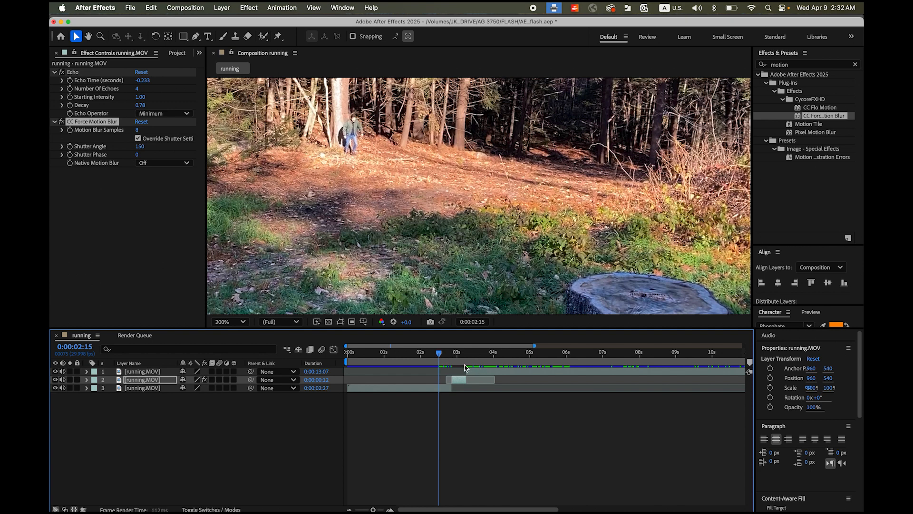
key(Page_Up)
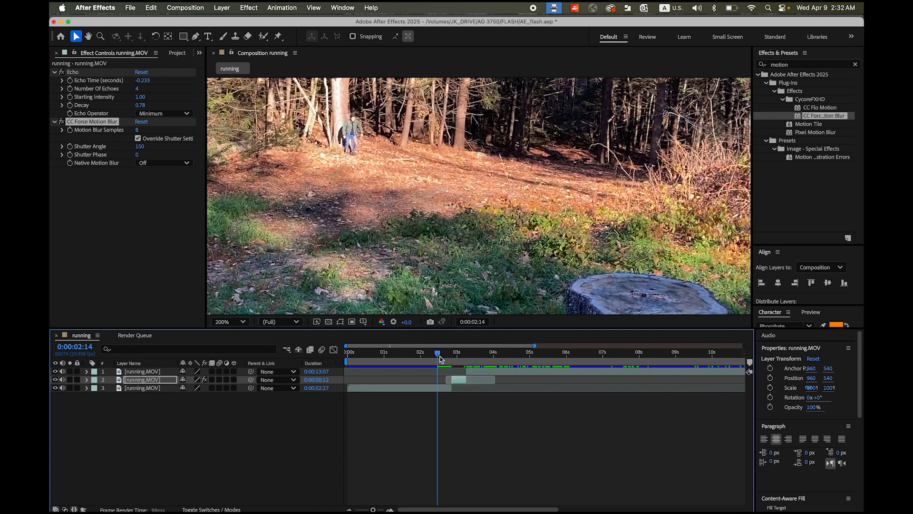
drag(439, 358, 443, 357)
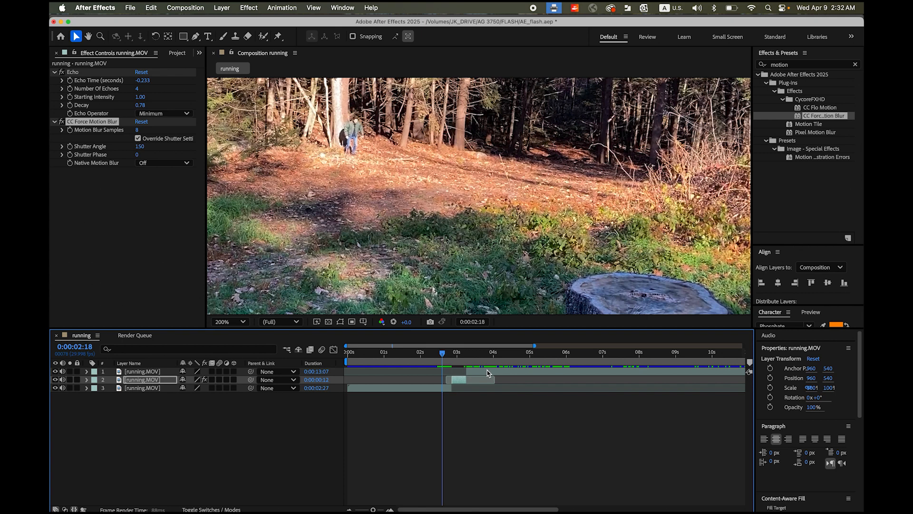
key(Page_Up)
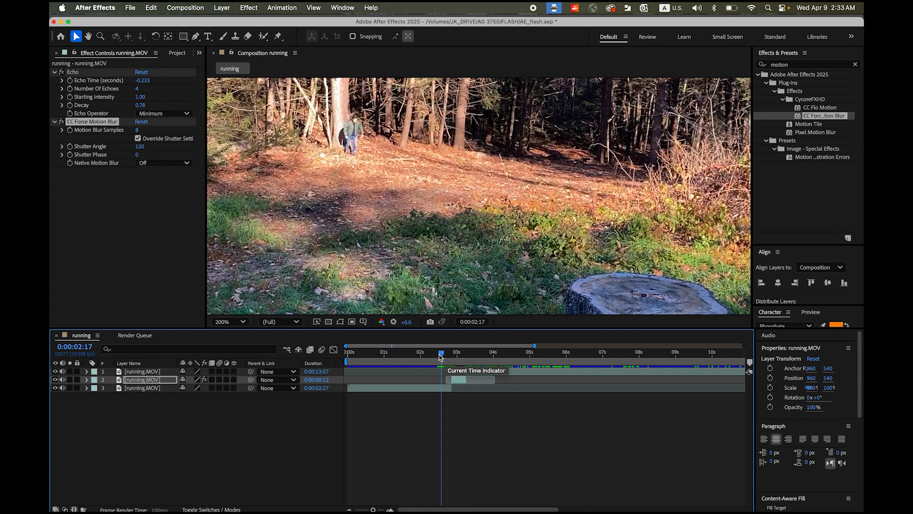
drag(442, 355, 376, 357)
key(Home)
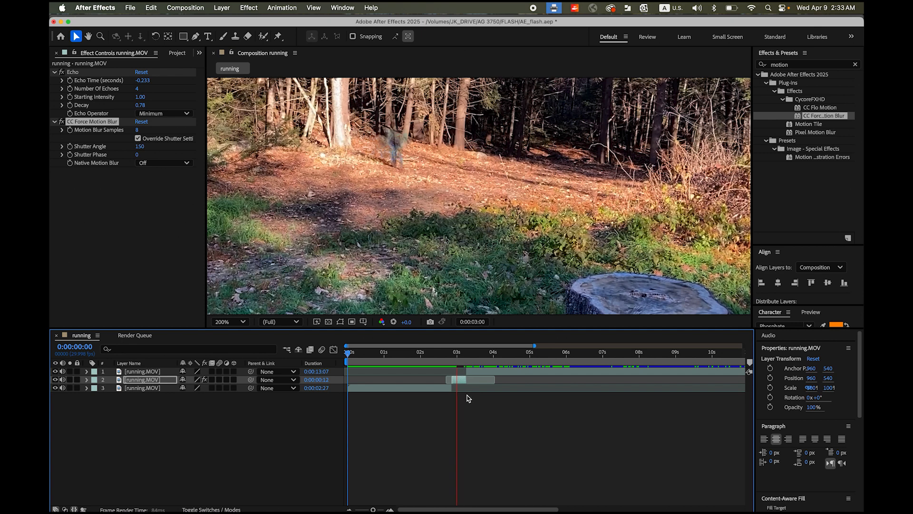
key(space)
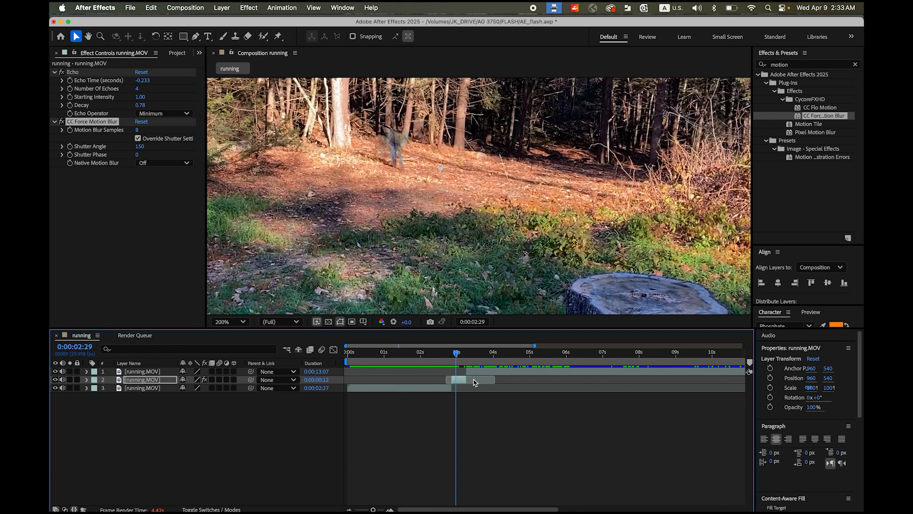
mouse_move(457, 357)
mouse_down()
mouse_move(465, 357)
mouse_move(456, 357)
mouse_up()
drag(455, 354, 316, 356)
key(space)
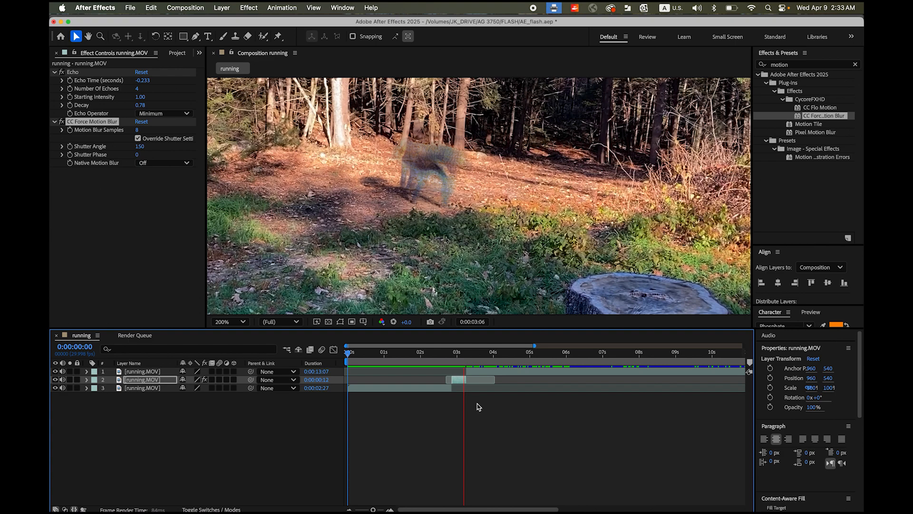
key(space)
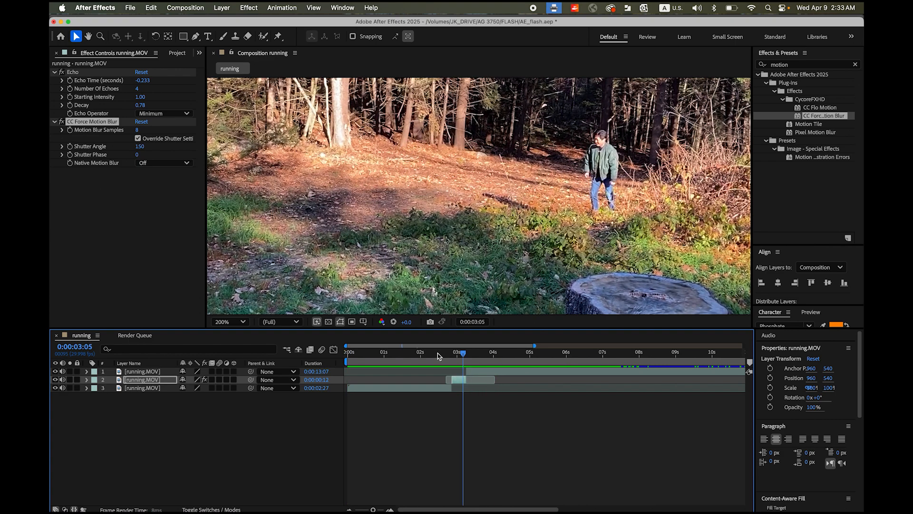
key(Home)
key(space)
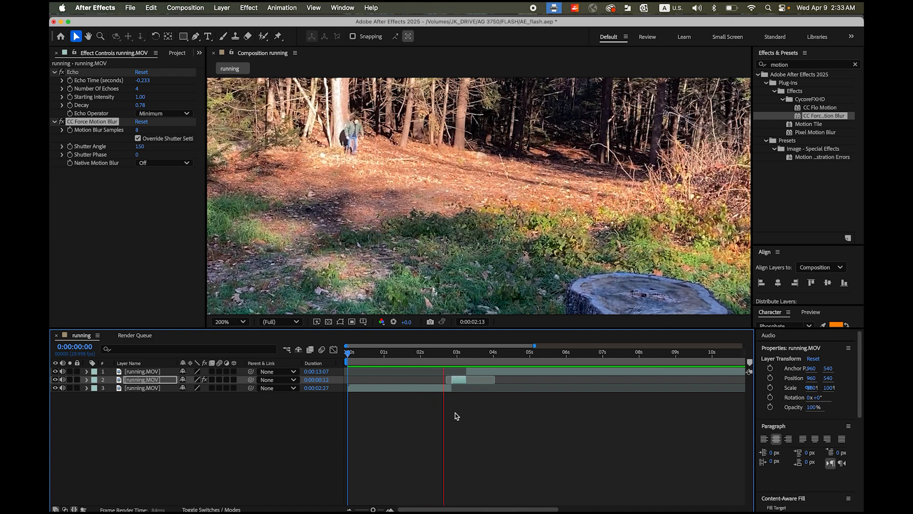
key(space)
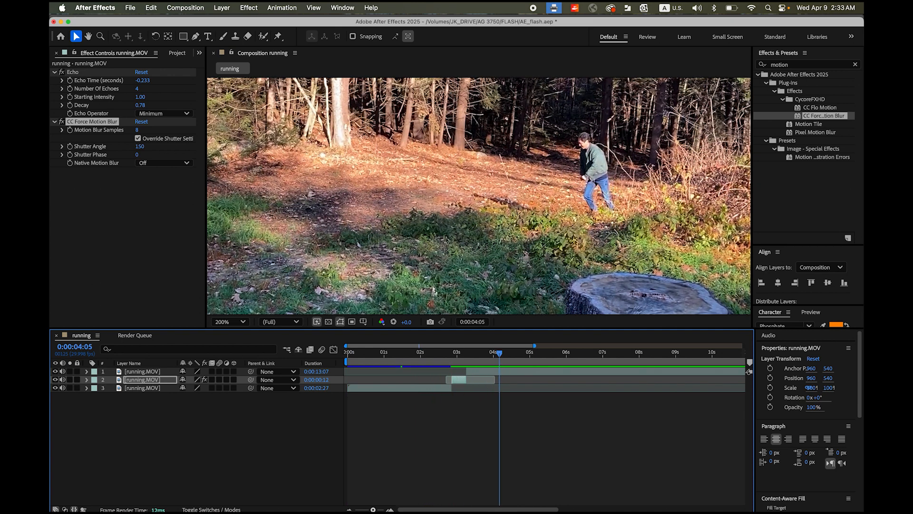
Step: Split the last running.MOV segment at 0:00:04:06 and again at 0:00:07:16
click(347, 509)
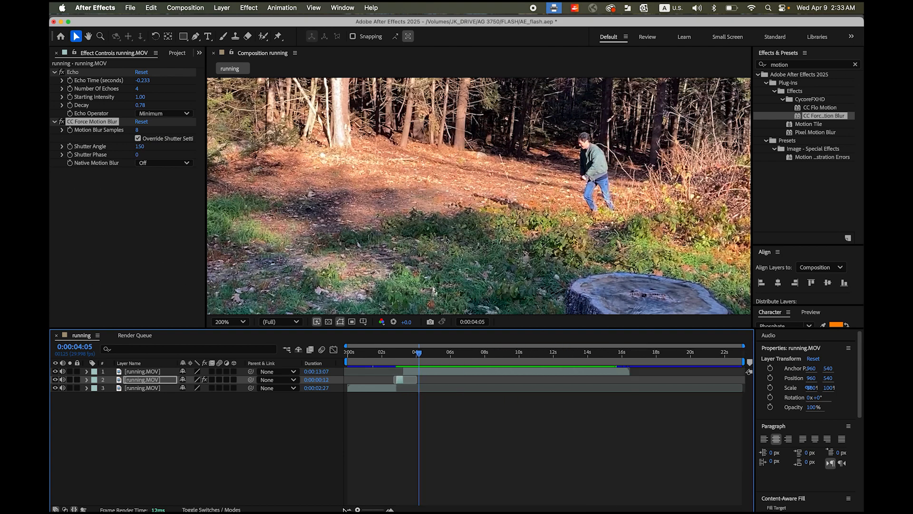
click(243, 323)
click(236, 138)
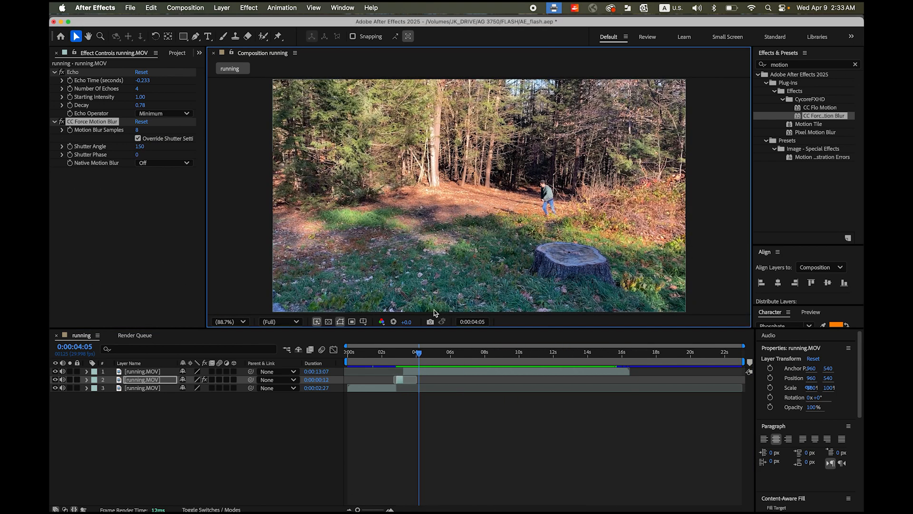
drag(418, 356, 417, 357)
drag(418, 357, 420, 358)
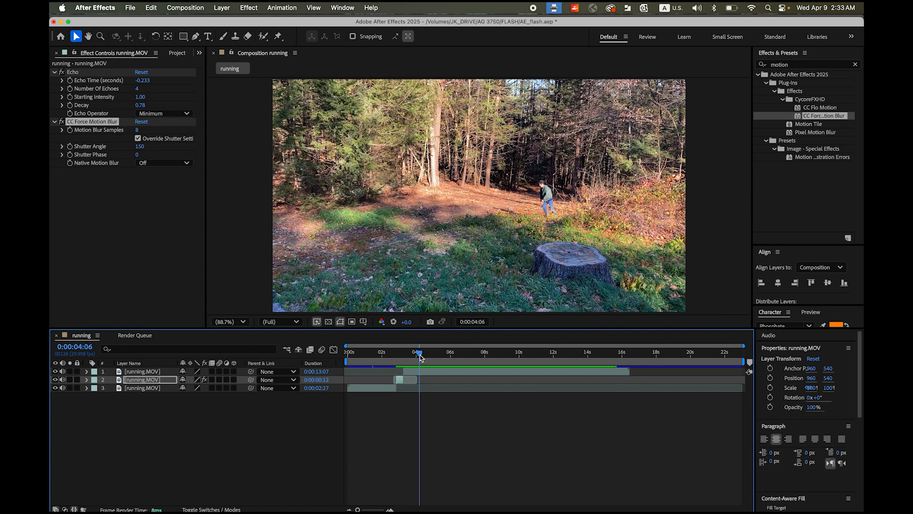
click(425, 371)
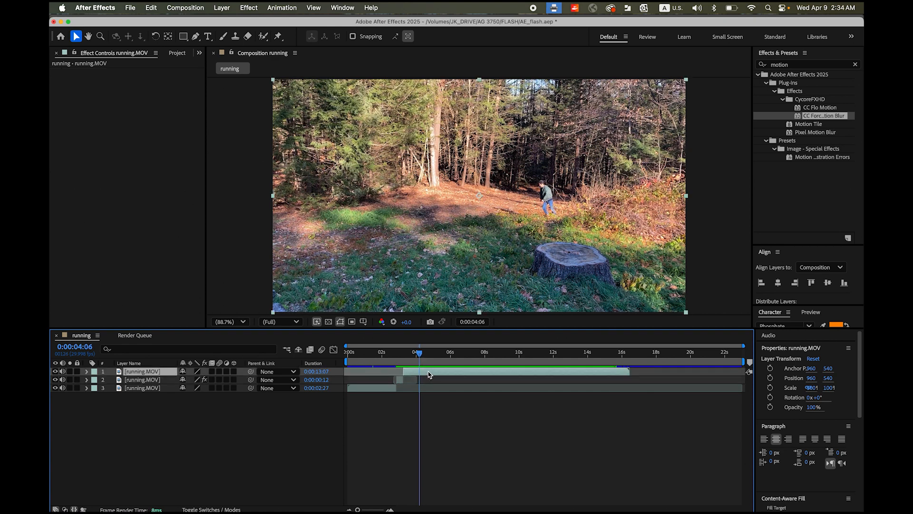
key(super+shift+d)
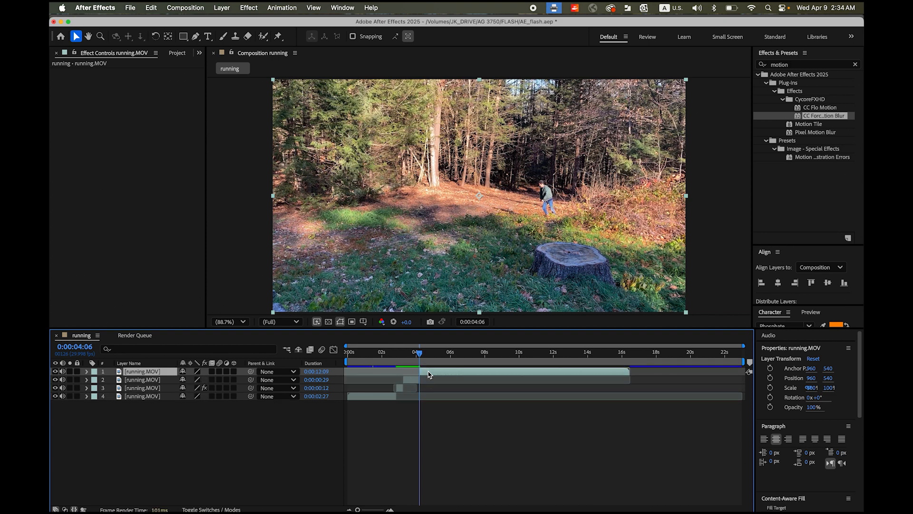
drag(421, 356, 478, 360)
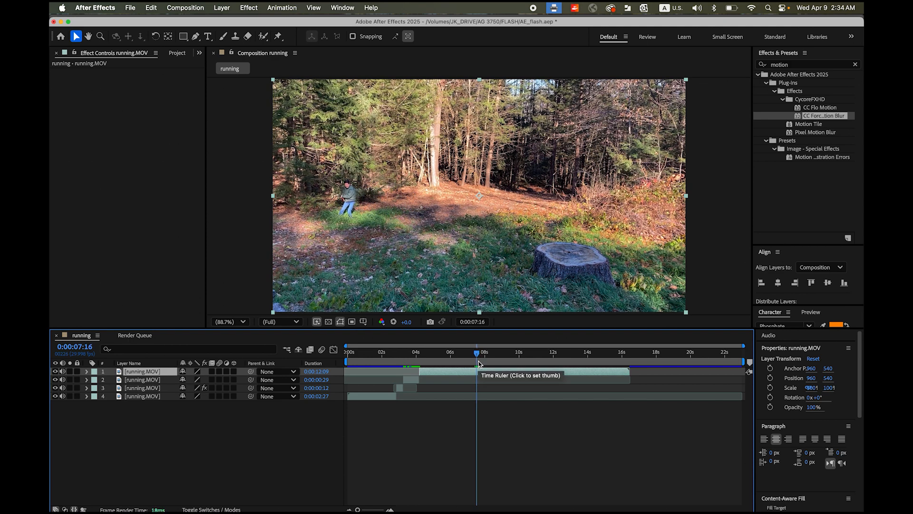
key(super+shift+d)
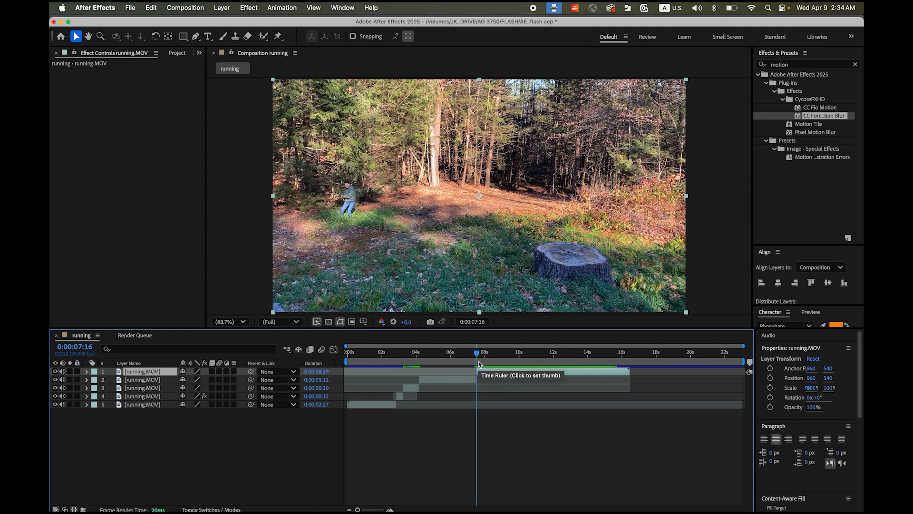
Step: Time-stretch the running.MOV segment between the two new cuts to a duration of 12 frames
click(455, 382)
drag(476, 358, 444, 358)
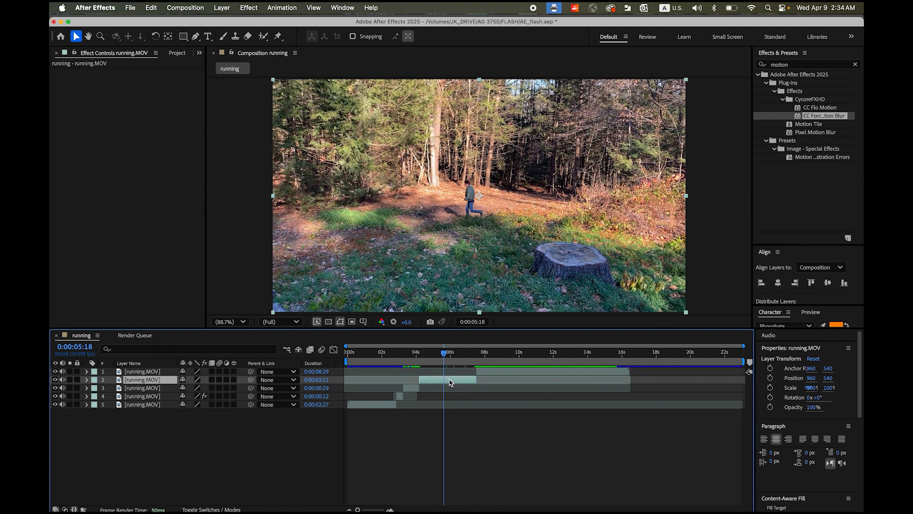
click(324, 381)
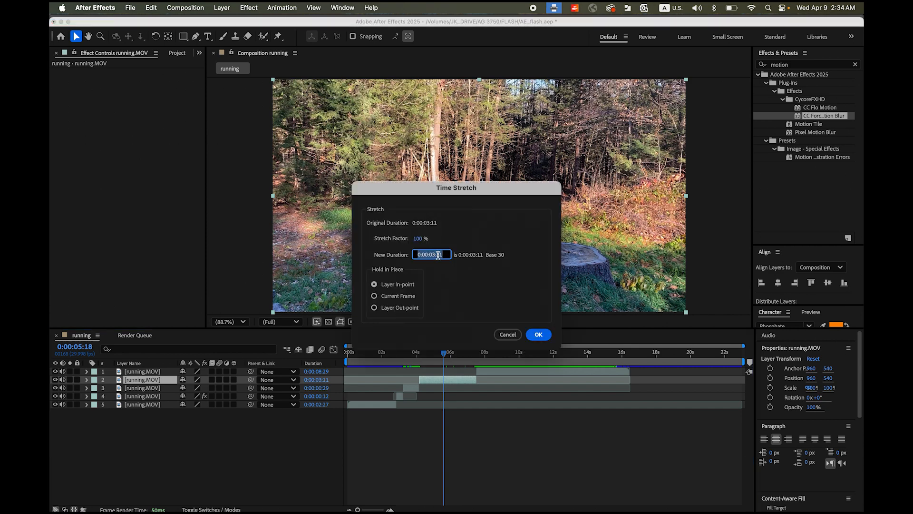
text(12)
click(540, 335)
Step: Move the last running.MOV segment earlier so it starts at 0:00:04:16, right after the newly shortened segment
drag(444, 356, 424, 356)
click(497, 376)
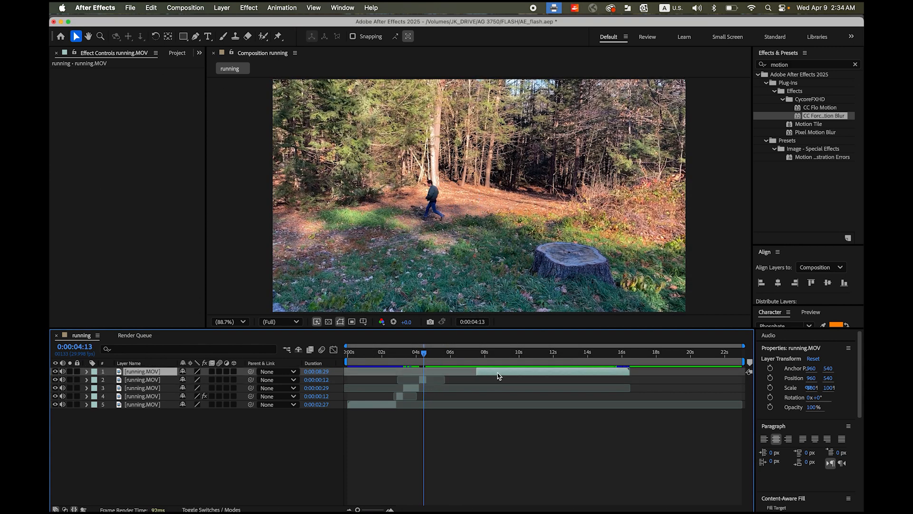
drag(498, 376, 425, 356)
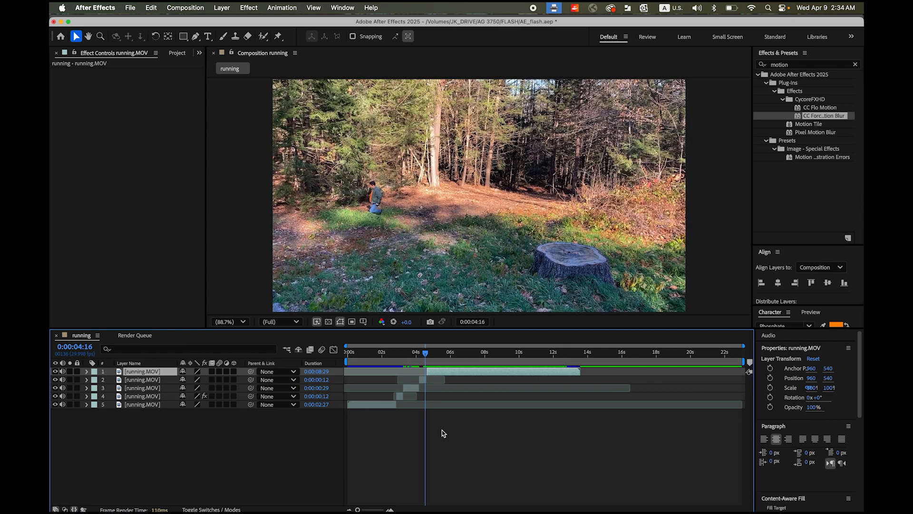
drag(358, 510, 374, 509)
mouse_move(519, 354)
mouse_down()
mouse_move(564, 371)
mouse_move(537, 373)
mouse_move(525, 357)
mouse_move(534, 357)
mouse_move(519, 361)
mouse_up()
Step: Copy Echo and CC Force Motion Blur from the first sped-up running.MOV segment onto the second 12-frame segment
click(516, 382)
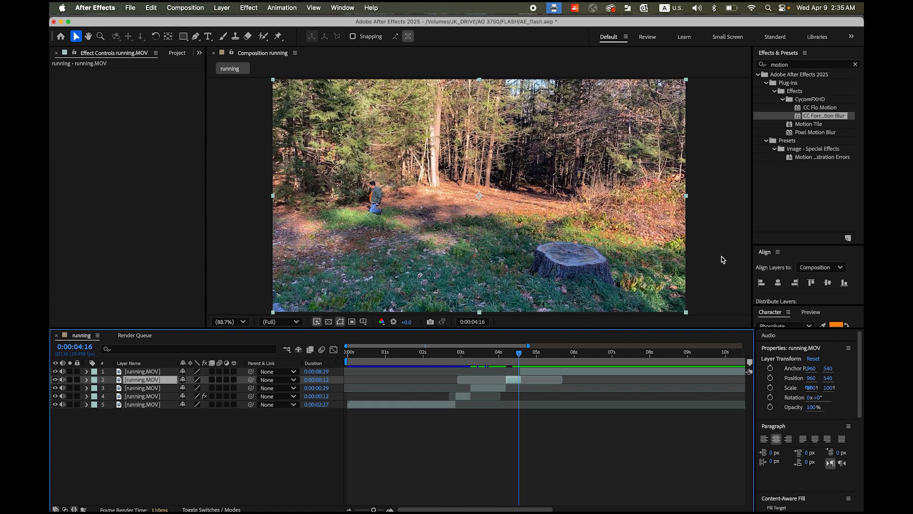
drag(518, 353, 461, 353)
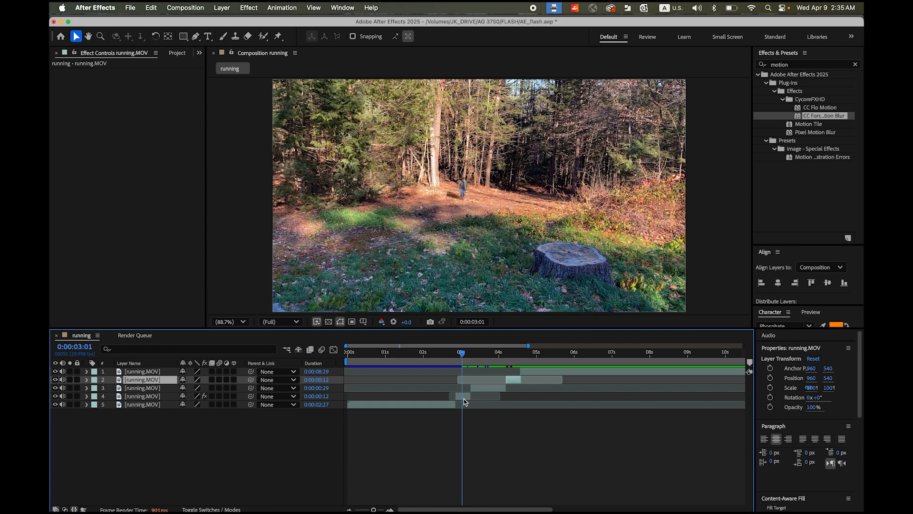
click(464, 398)
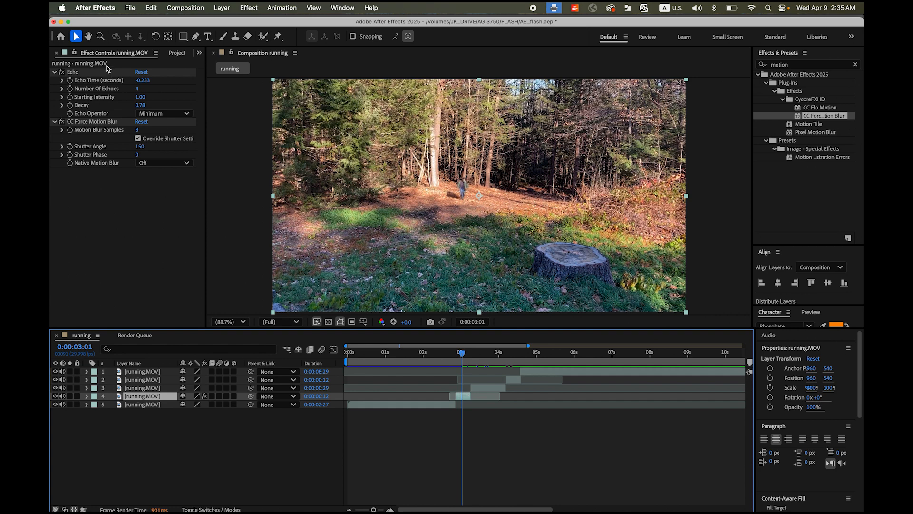
click(78, 73)
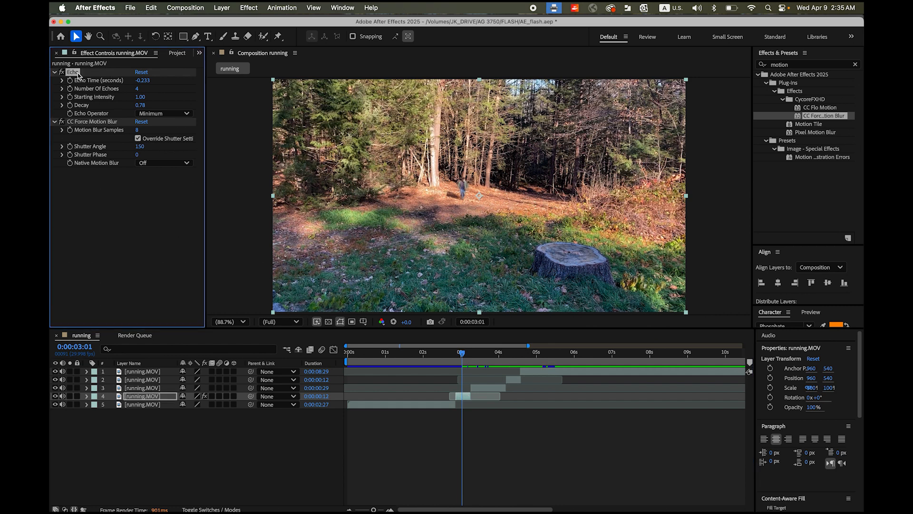
shift+click(102, 124)
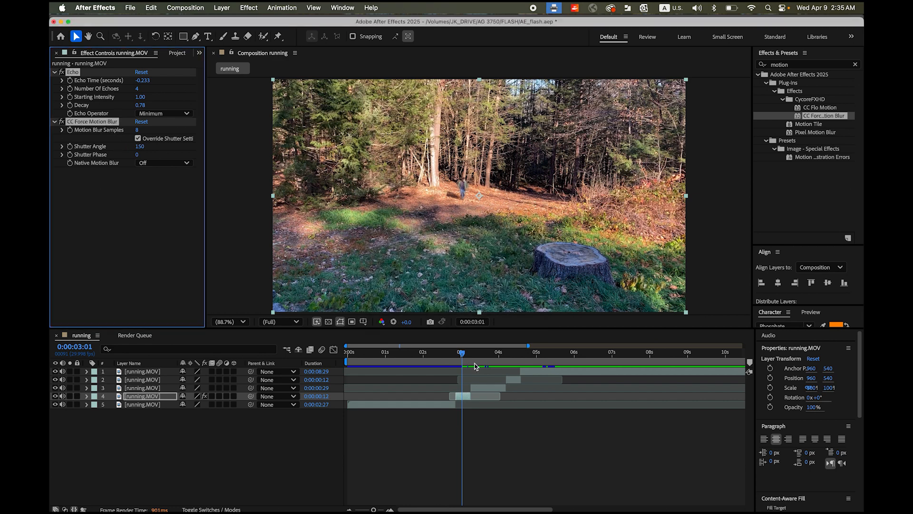
drag(466, 356, 511, 357)
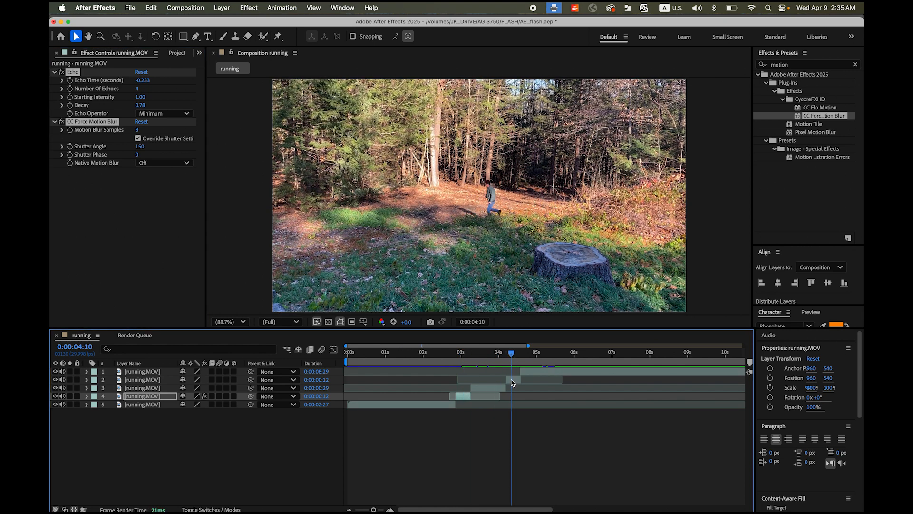
click(515, 382)
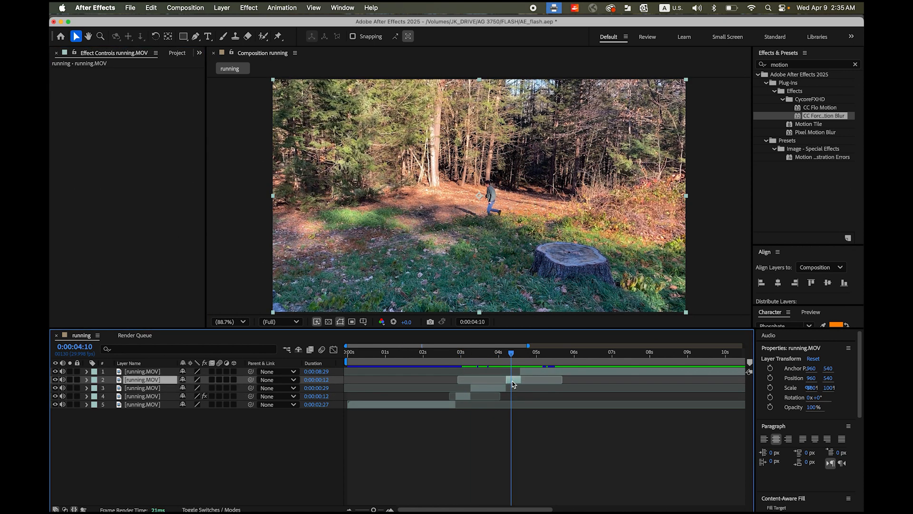
key(super+v)
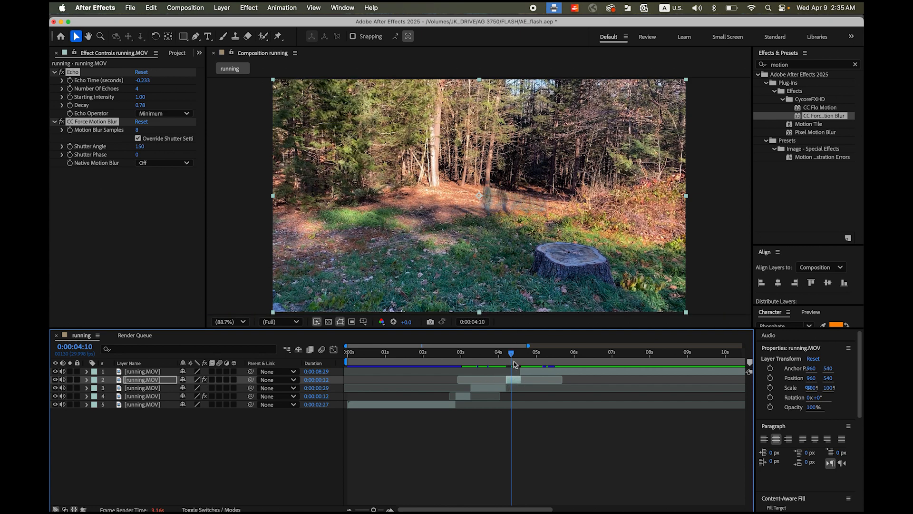
Step: Split the last running.MOV segment at 0:00:05:21 and again at 0:00:10:24
drag(512, 355, 565, 364)
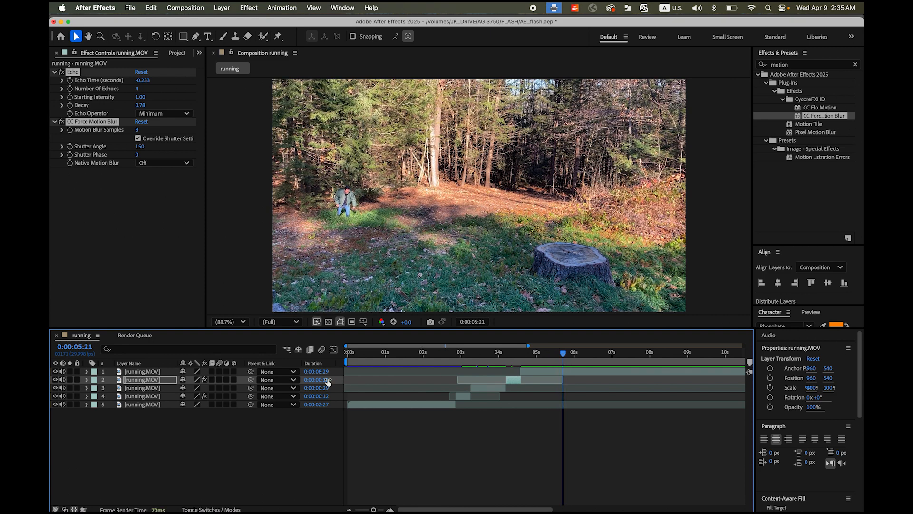
click(573, 372)
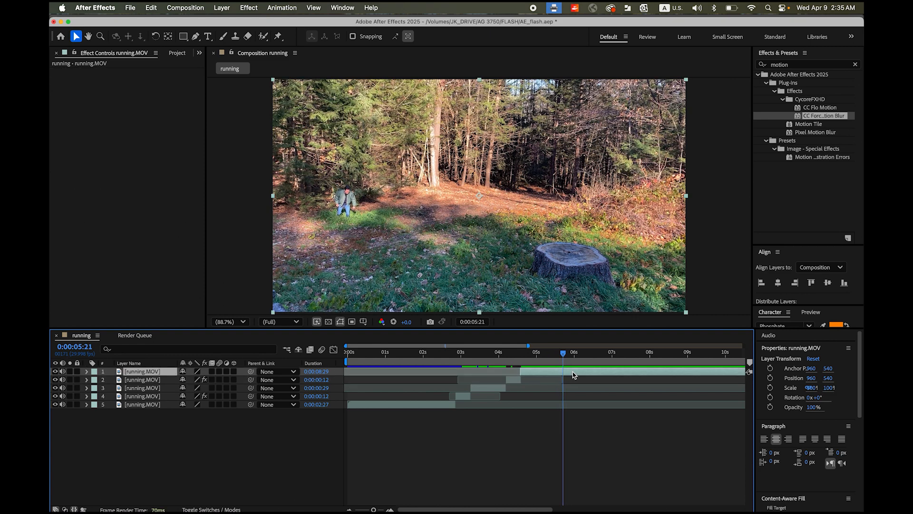
key(super+shift+d)
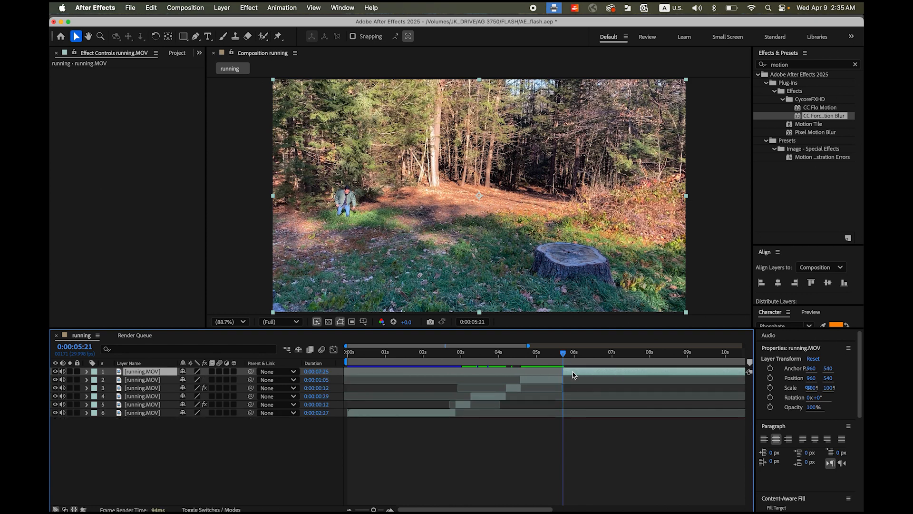
drag(373, 510, 369, 509)
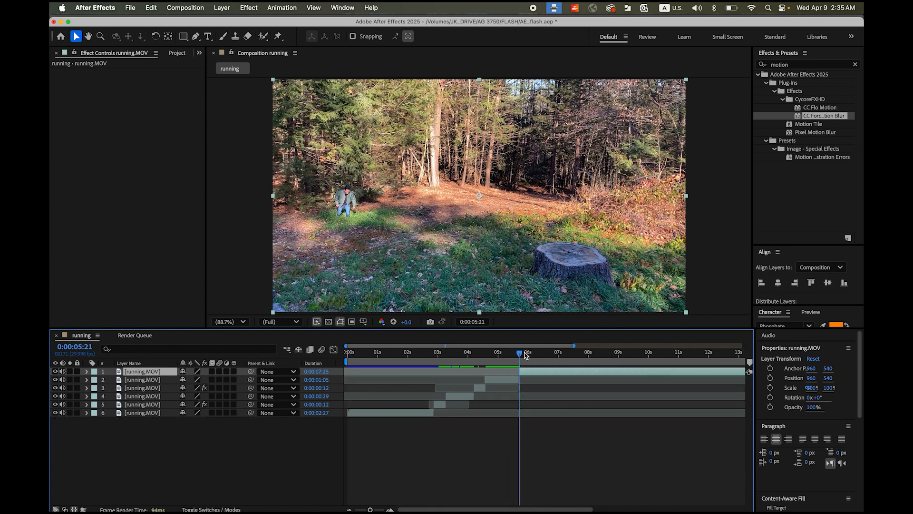
drag(521, 355, 674, 374)
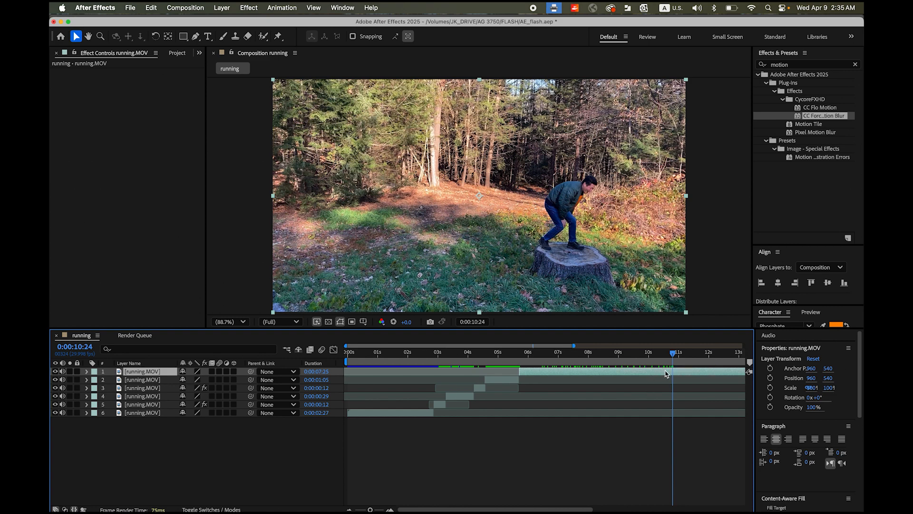
drag(673, 370, 674, 370)
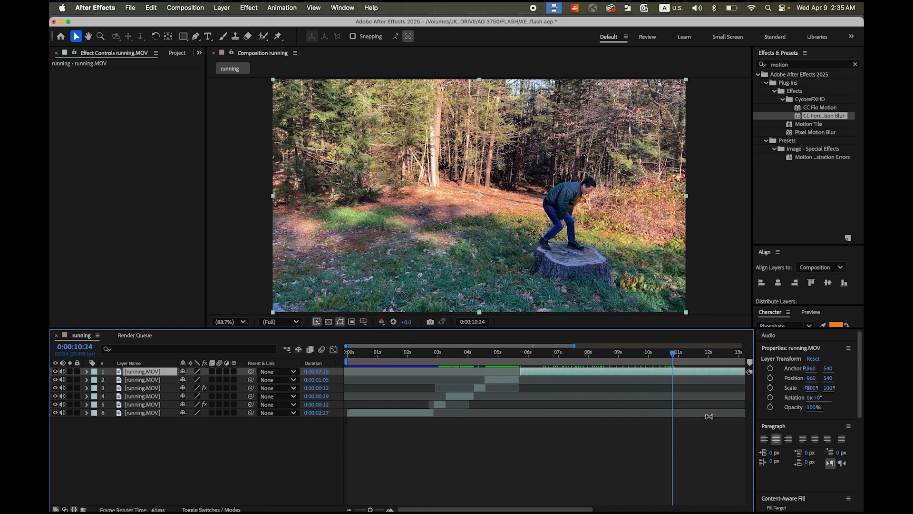
key(super+shift+d)
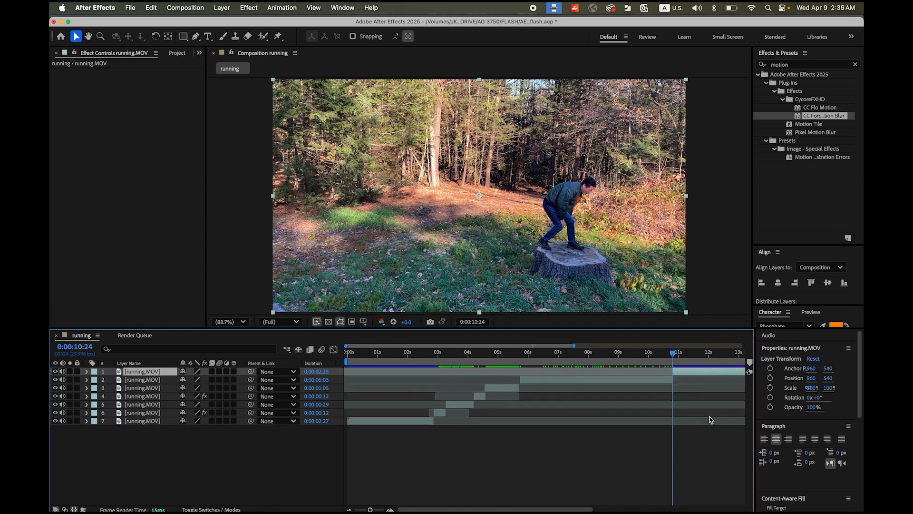
Step: Time-stretch the running.MOV segment between the cuts at 0:00:05:21 and 0:00:10:24 to a duration of 12 frames
click(607, 381)
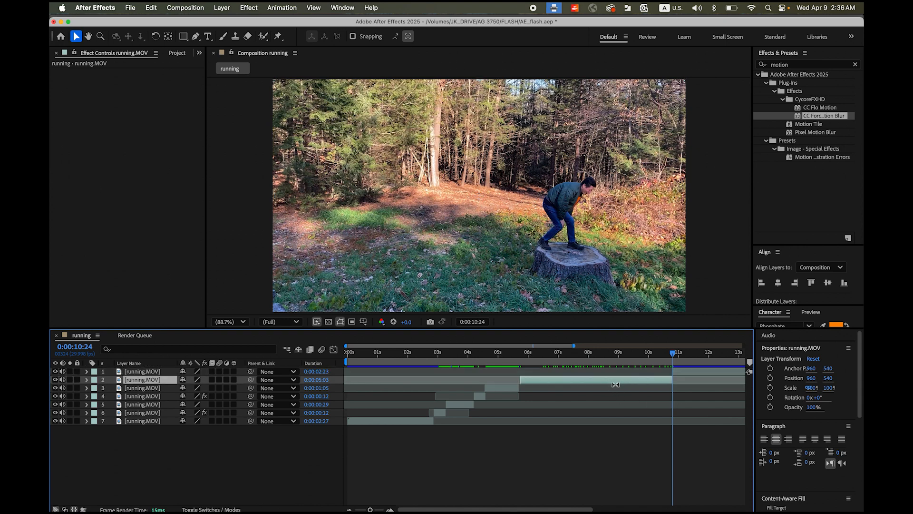
drag(672, 353, 572, 353)
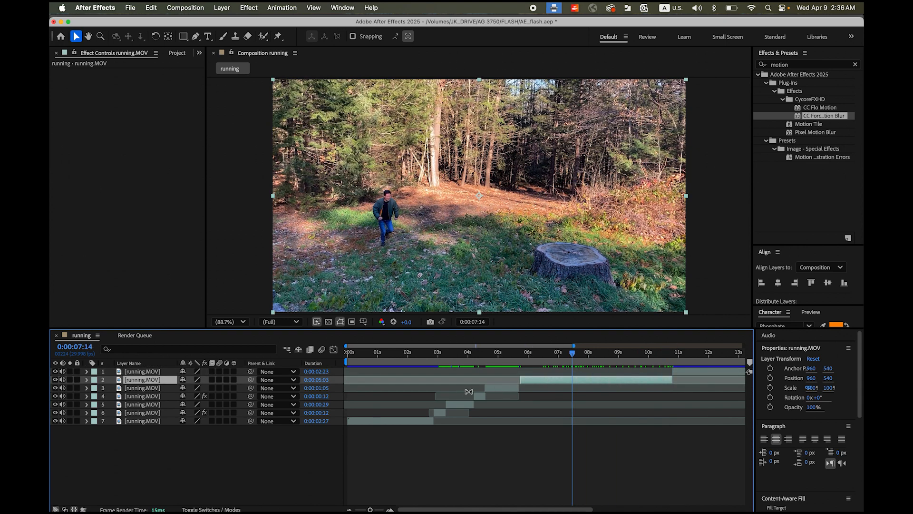
click(321, 380)
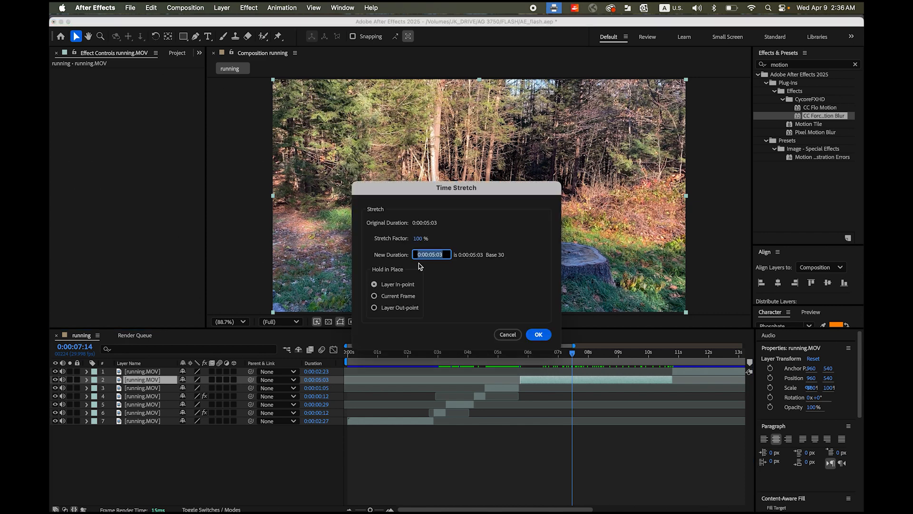
text(12)
click(539, 334)
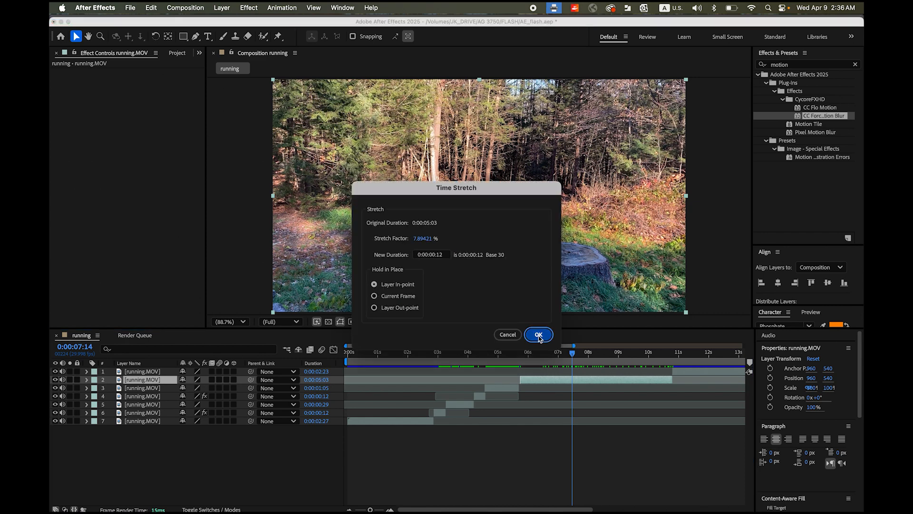
Step: Move the last segment up against the third shortened segment and paste Echo and CC Force Motion Blur onto that shortened segment
click(685, 372)
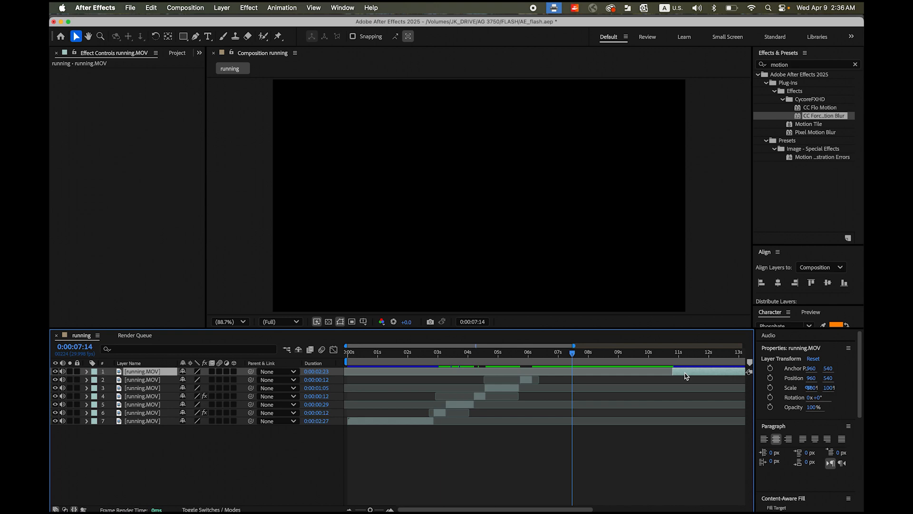
drag(685, 374, 525, 383)
click(525, 383)
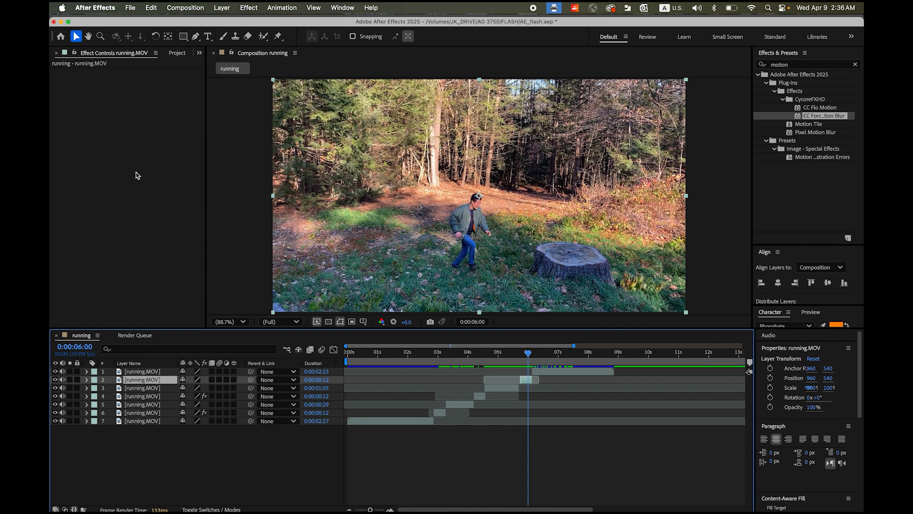
key(super+v)
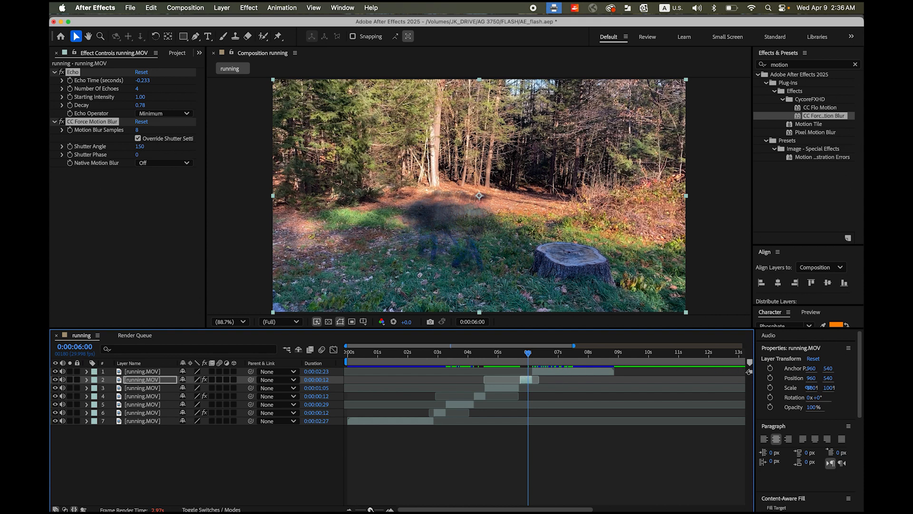
Step: Set the work area to end with the last running.MOV segment, at about 0:00:08:23
drag(370, 509, 357, 509)
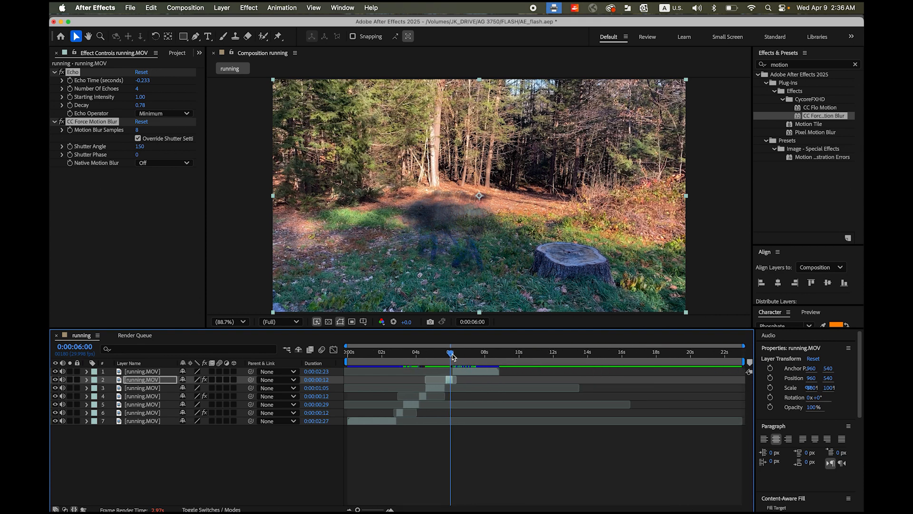
drag(452, 356, 499, 360)
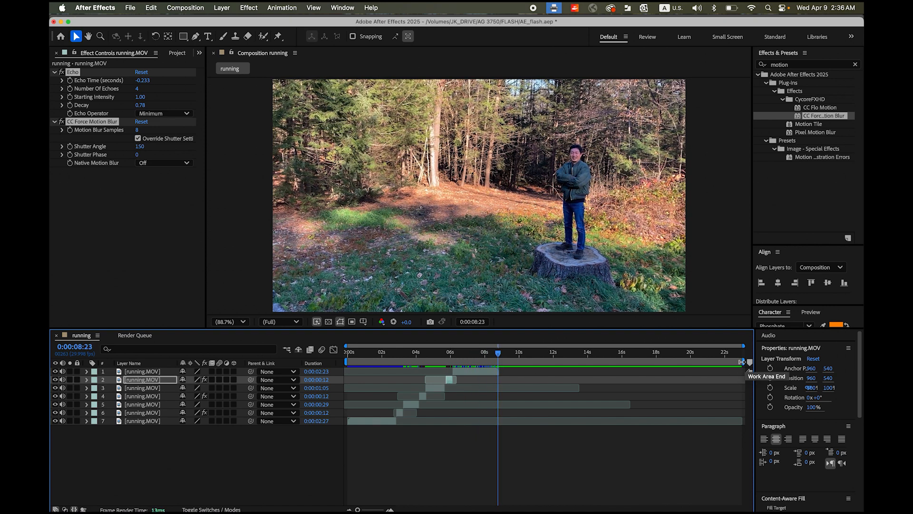
drag(742, 361, 501, 364)
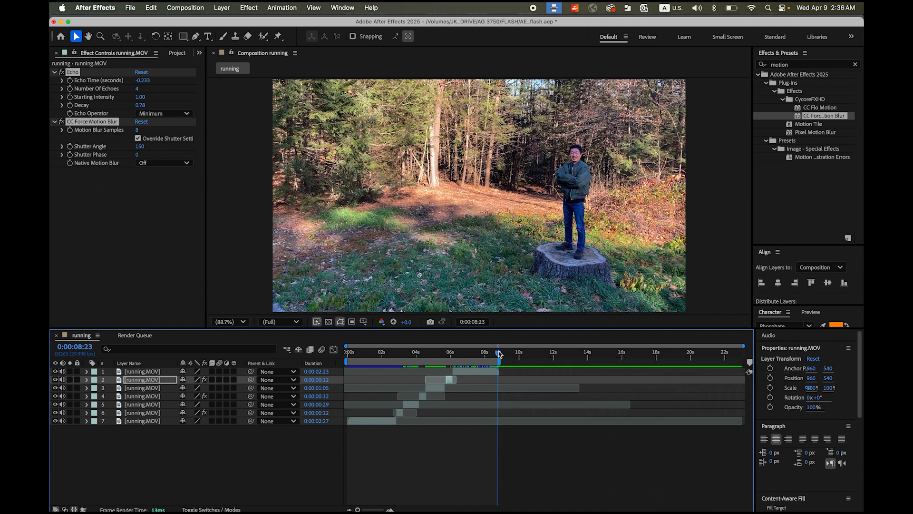
Step: Play the composition from the start to check all the sped-up segments and the cuts between them
drag(498, 355, 306, 355)
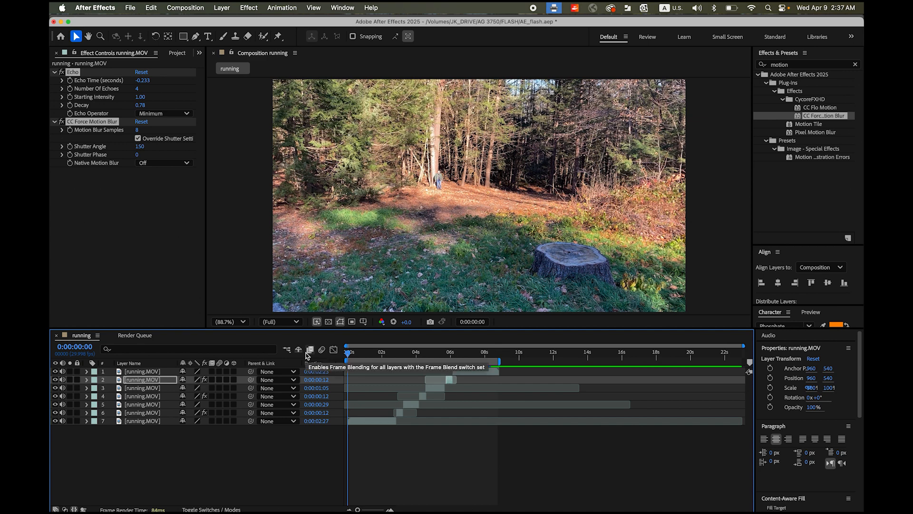
key(space)
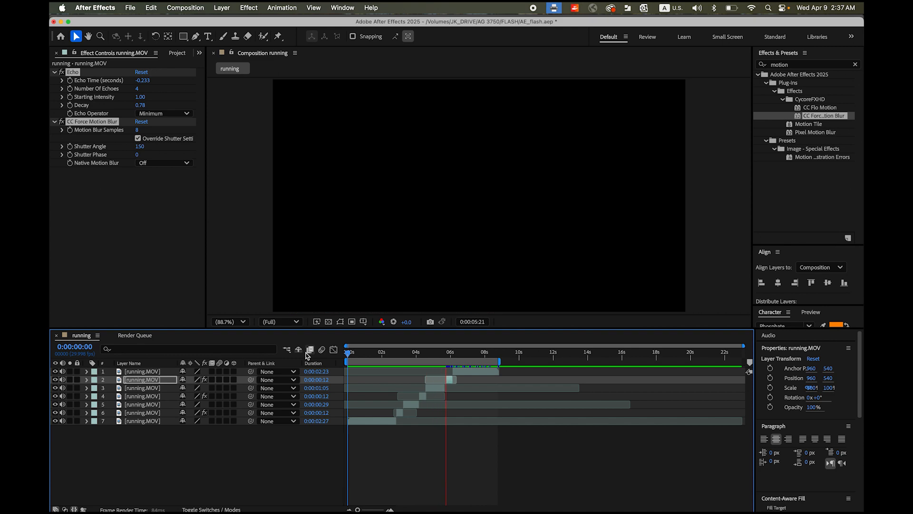
key(space)
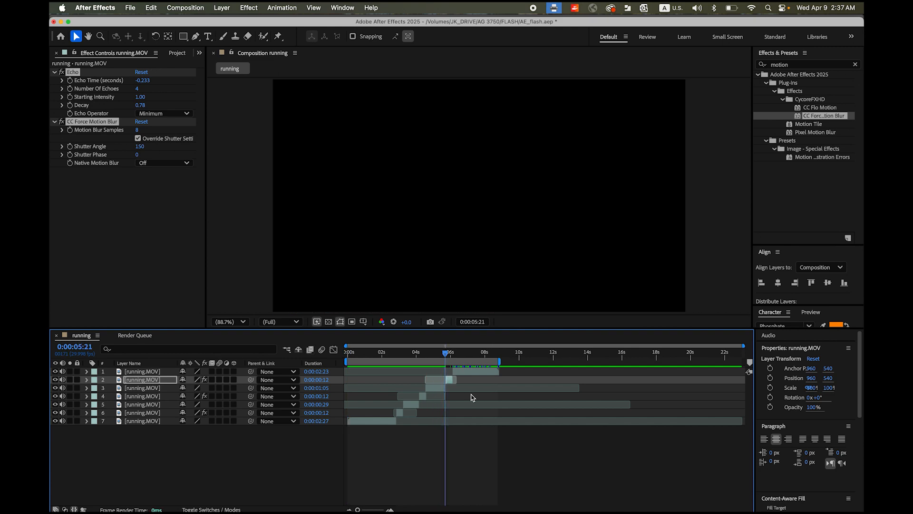
Step: Close the one-frame gap at 0:00:05:21 by moving the third 12-frame segment and the final segment one frame earlier
drag(357, 510, 378, 509)
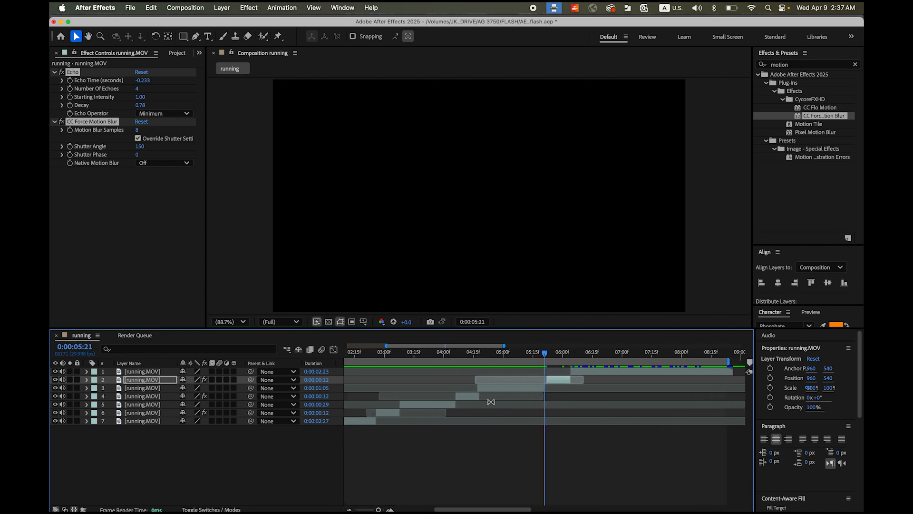
drag(545, 353, 532, 353)
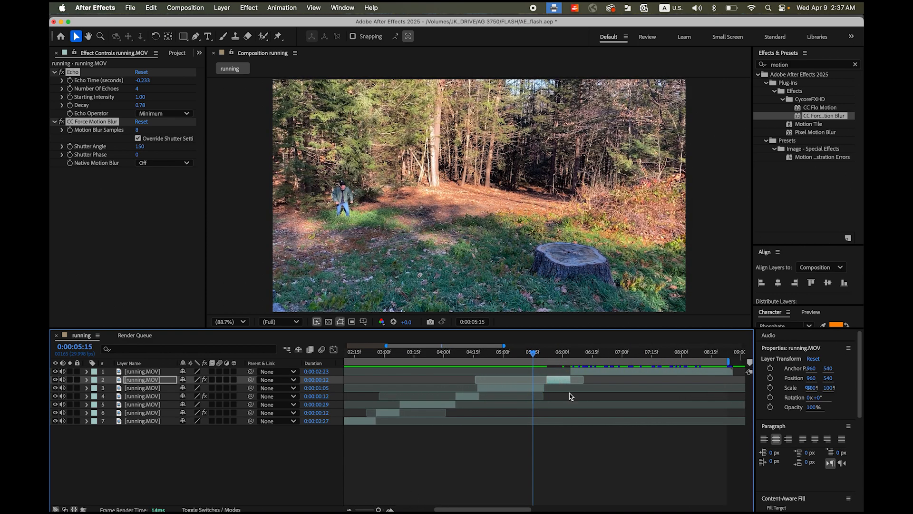
click(560, 382)
drag(560, 382, 558, 382)
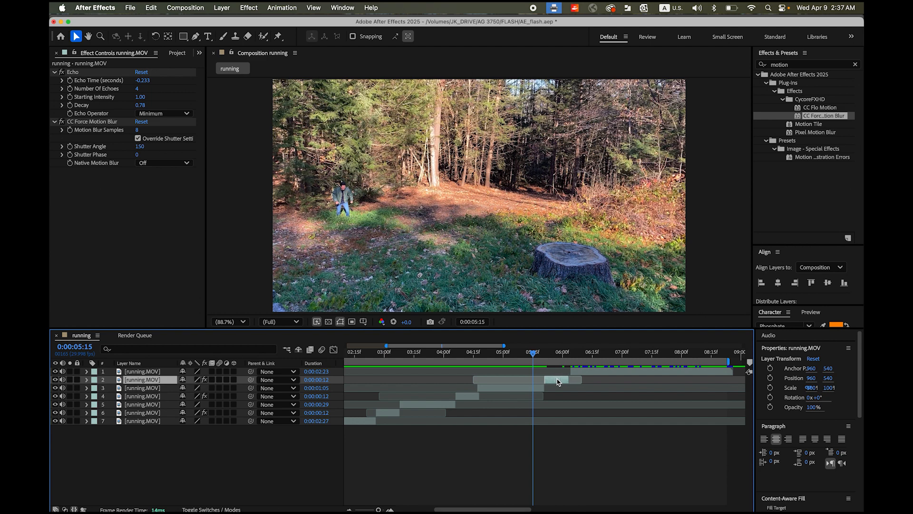
click(588, 373)
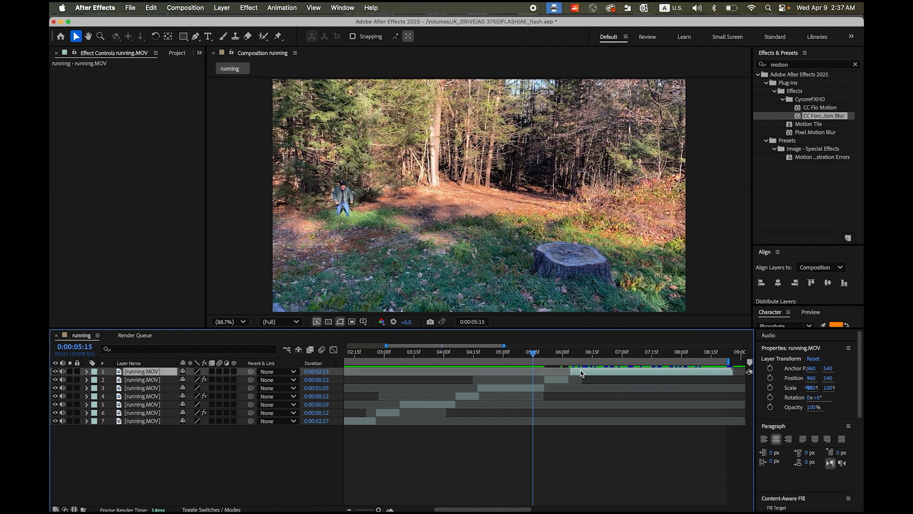
drag(580, 374, 579, 373)
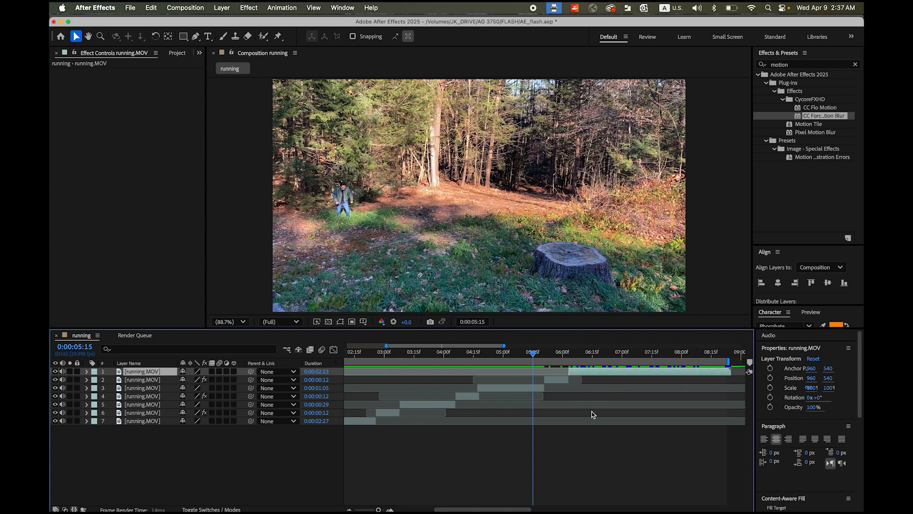
Step: Play the whole running composition from the start to check the finished effect
drag(534, 355, 342, 363)
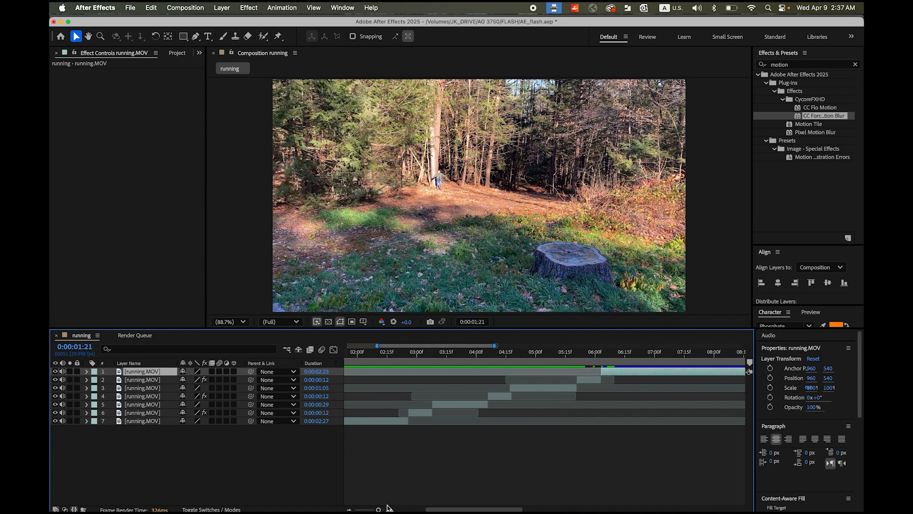
drag(379, 509, 357, 507)
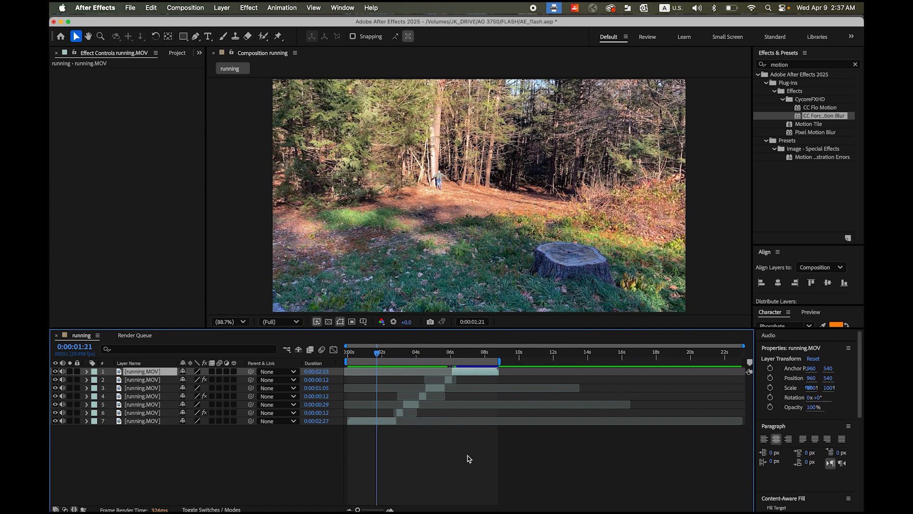
key(space)
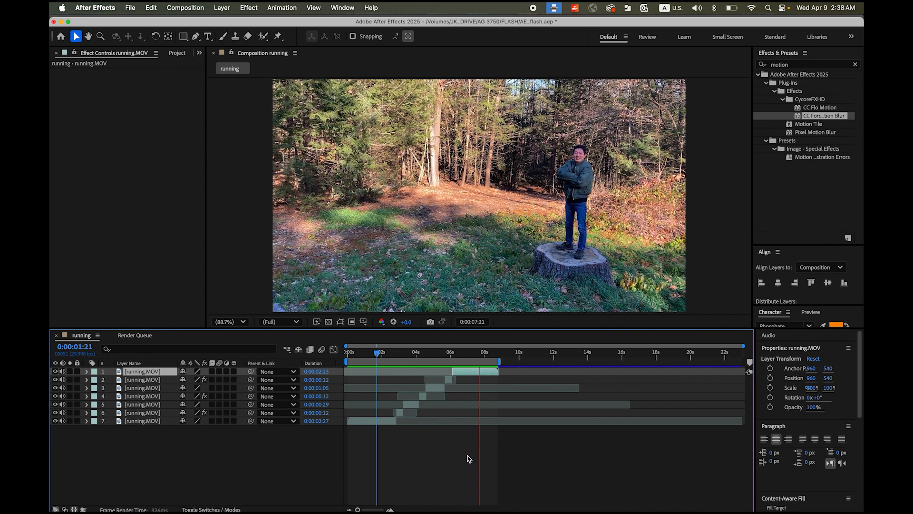
key(space)
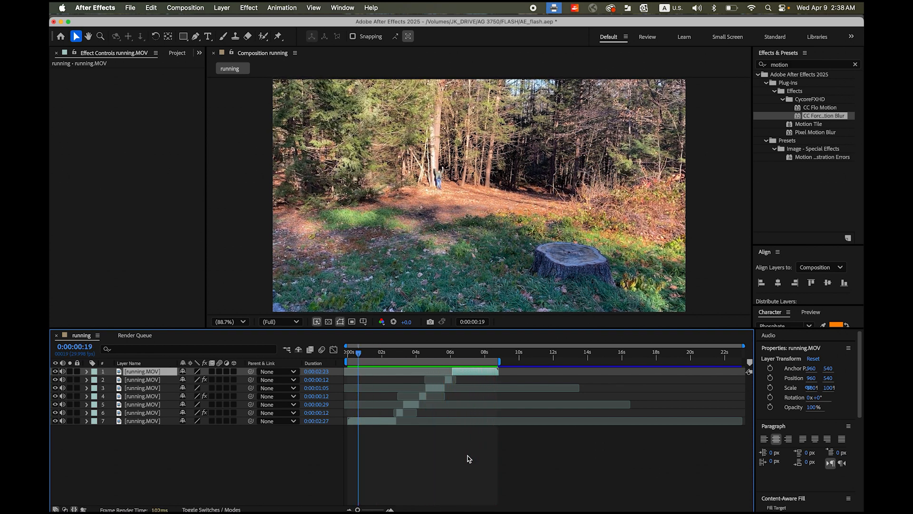
Step: Save the project as AE_flash.aep in the FLASH folder
click(133, 7)
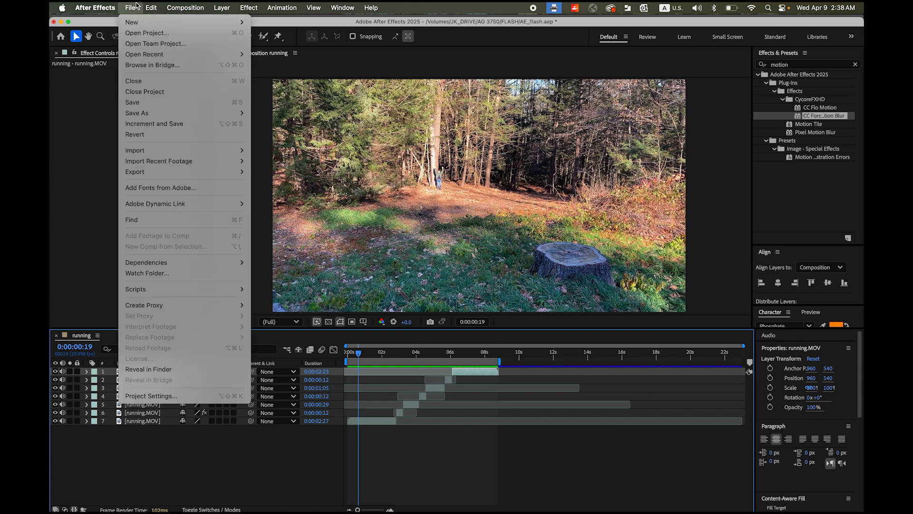
mouse_move(148, 114)
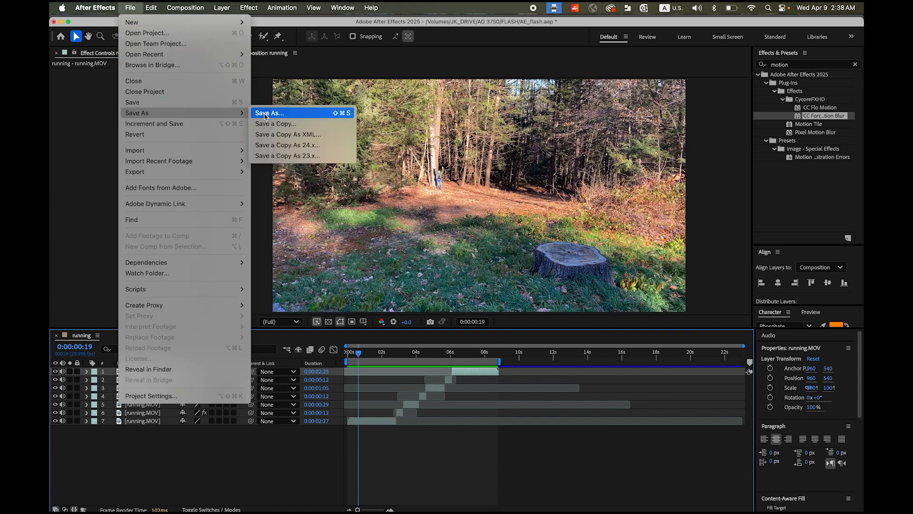
click(269, 115)
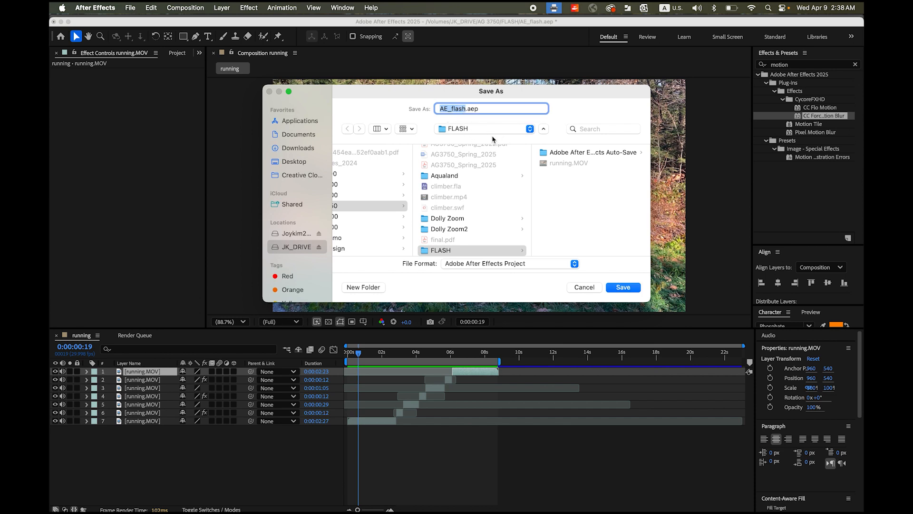
click(631, 288)
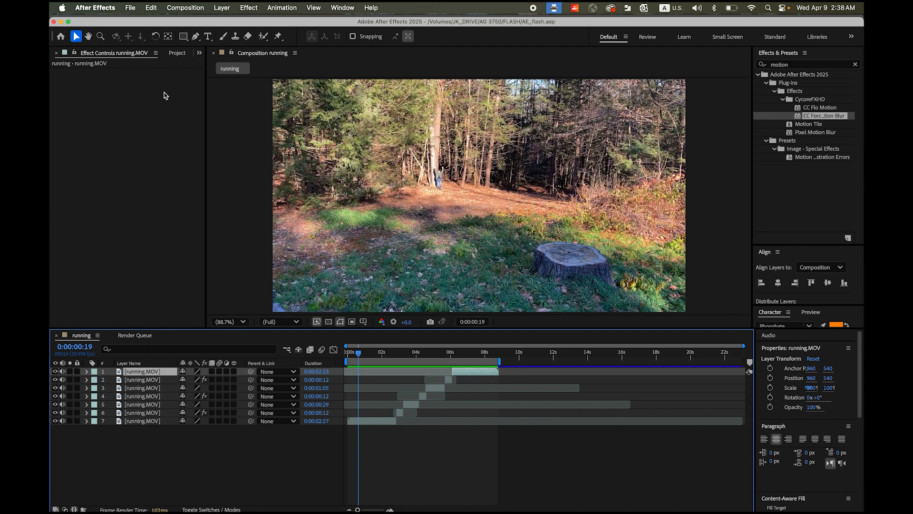
Step: Queue the running composition for rendering and render it to an H.264 file named AE_flash.mp4 in the FLASH folder
click(129, 7)
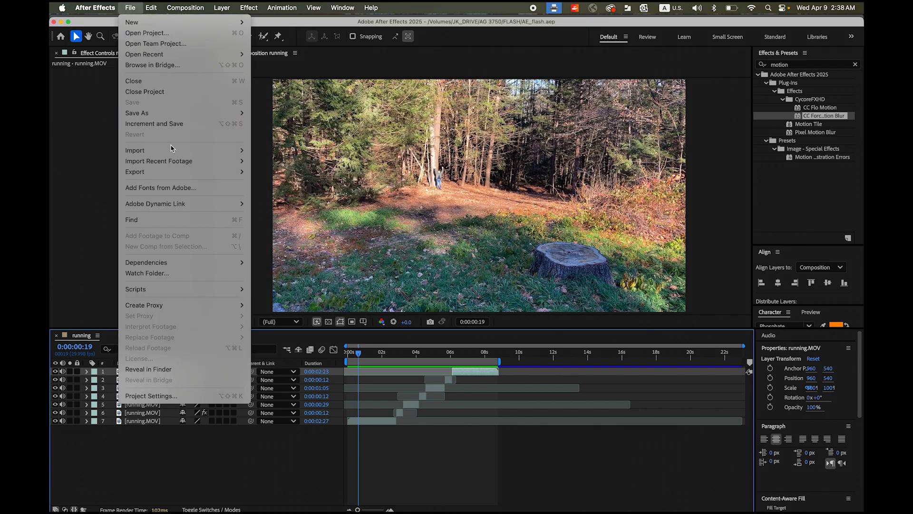
mouse_move(183, 171)
click(290, 187)
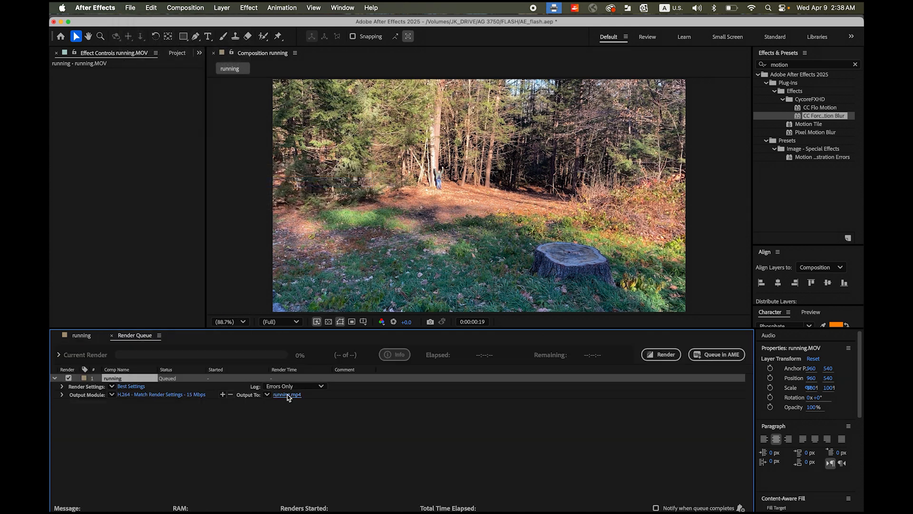
click(287, 395)
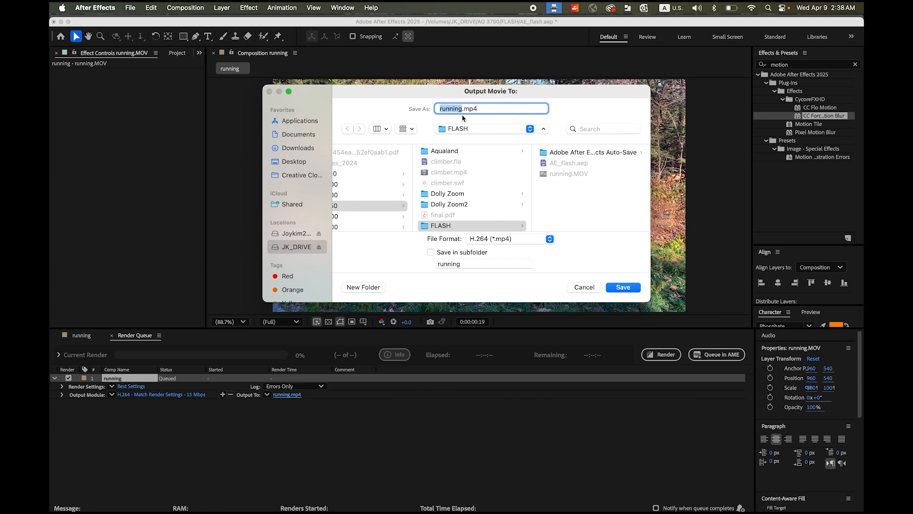
text(AE_flash)
click(623, 288)
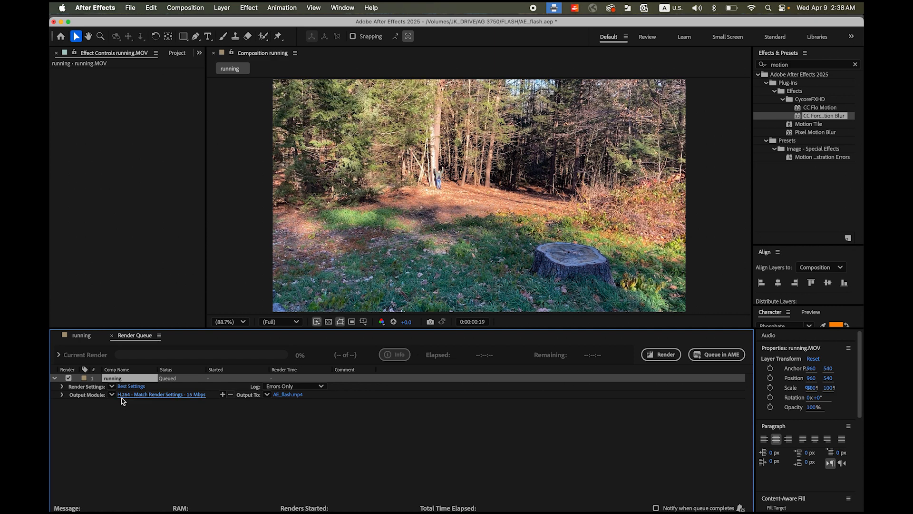
click(652, 354)
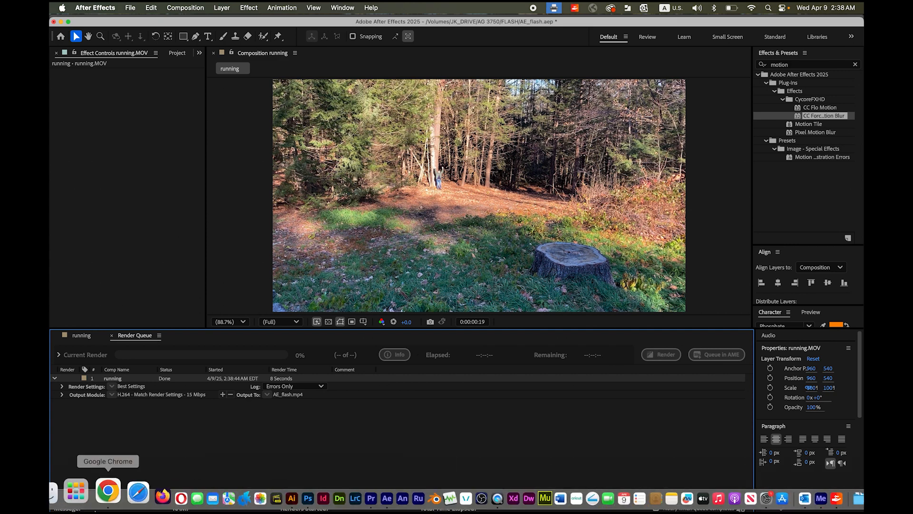
Step: Switch to Finder and preview the rendered AE_flash.mp4 in the FLASH folder, closing the preview and returning to After Effects
click(75, 492)
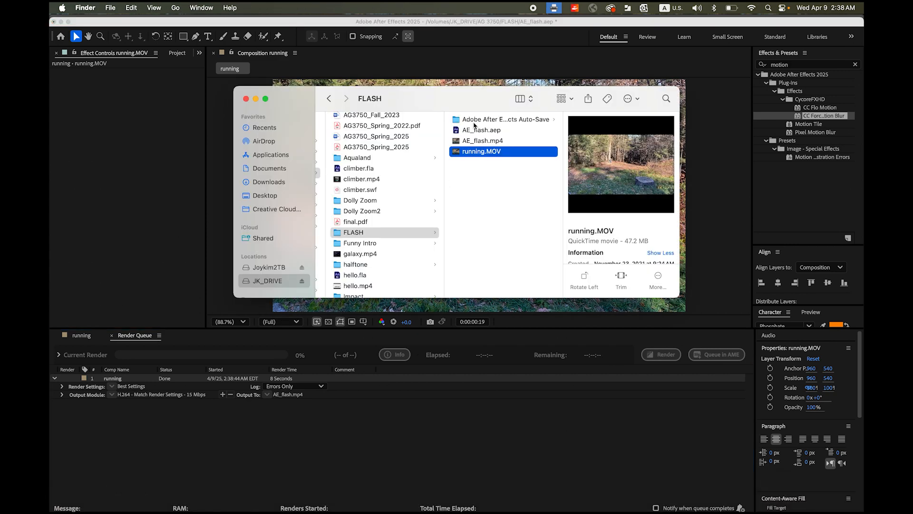
click(457, 141)
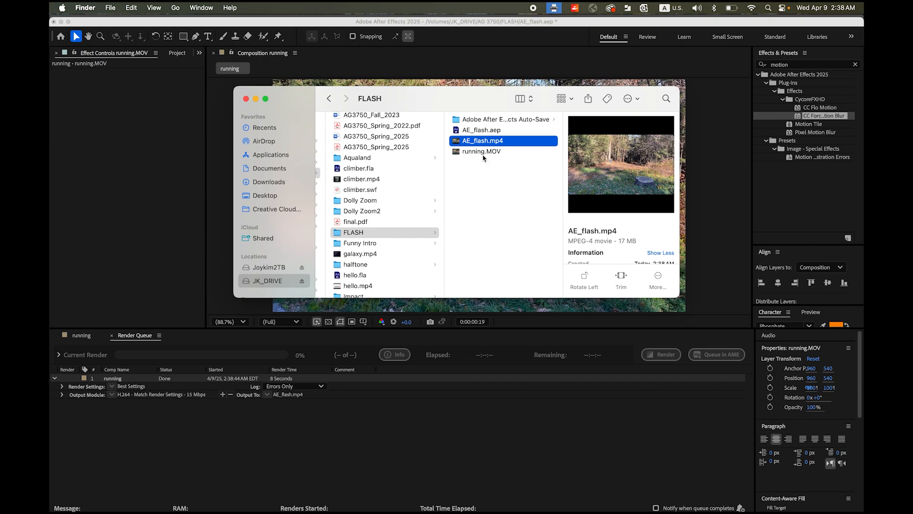
key(space)
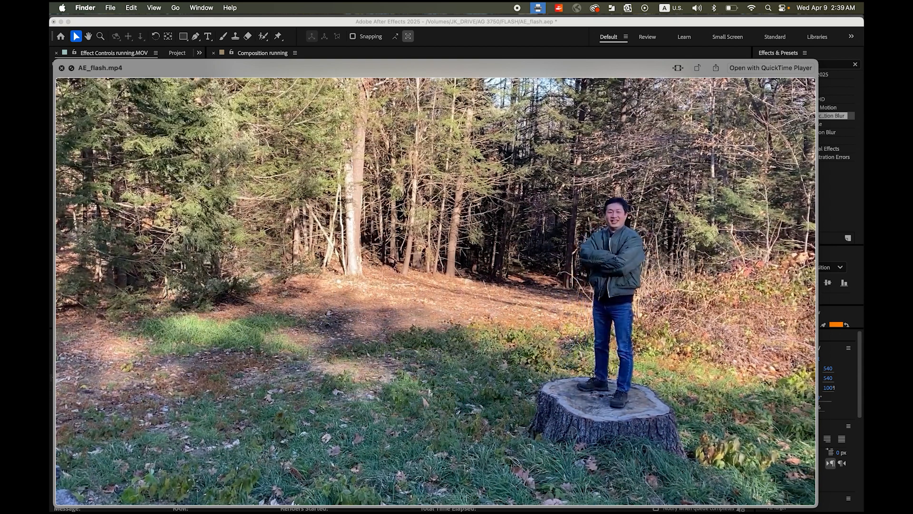
key(space)
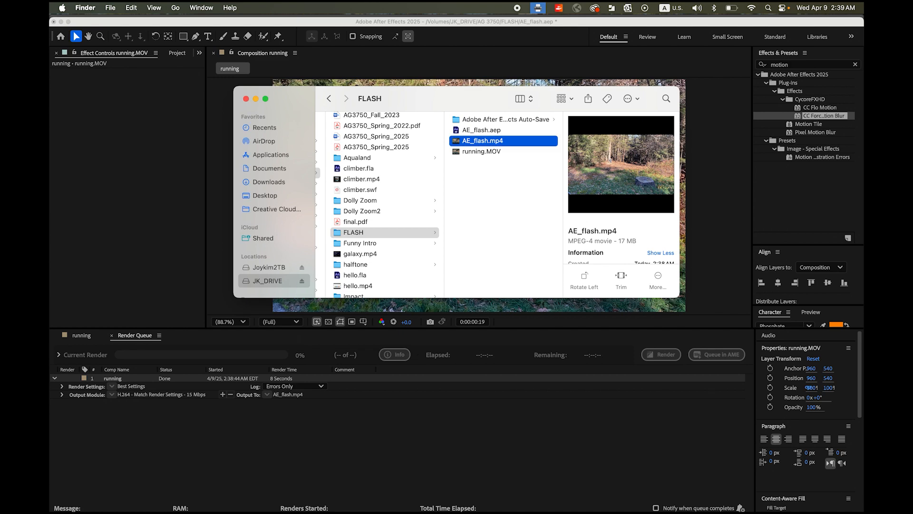
click(151, 181)
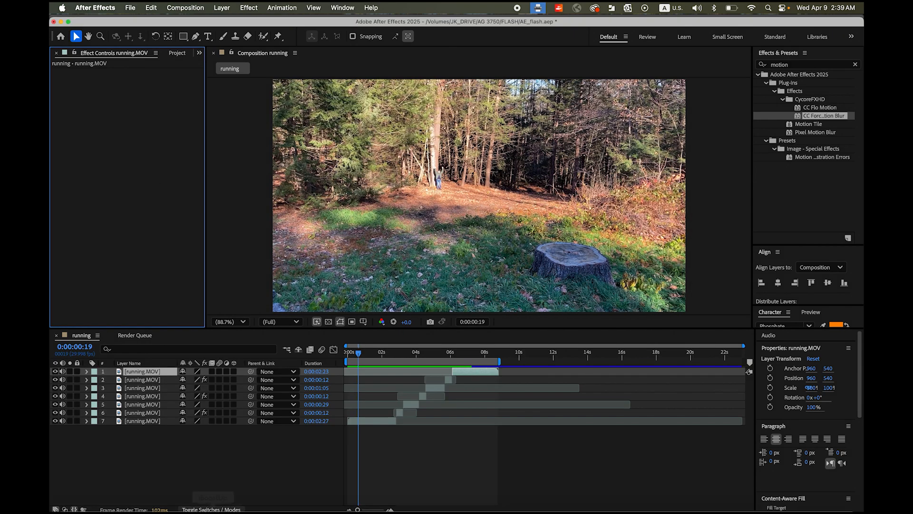
Step: Switch to Premiere Pro and create a new project named PR_flash, stored in the FLASH folder
mouse_move(248, 508)
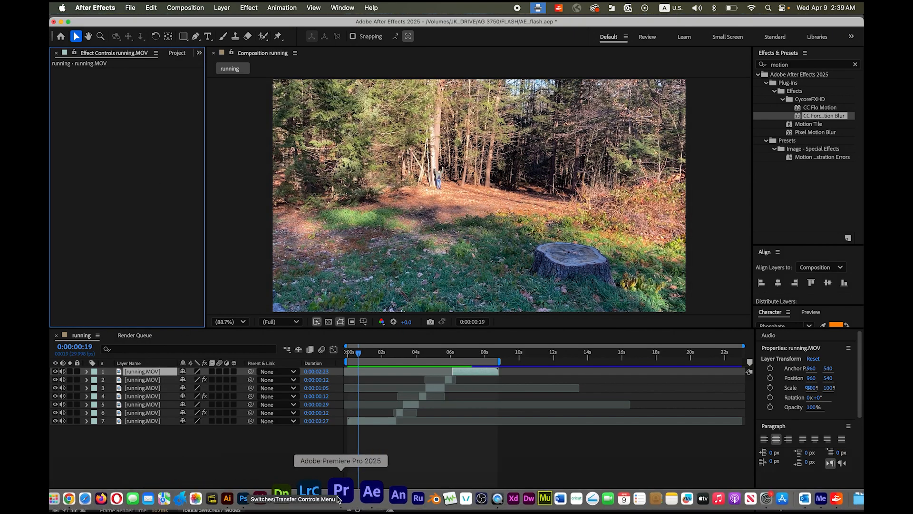
click(338, 497)
click(90, 86)
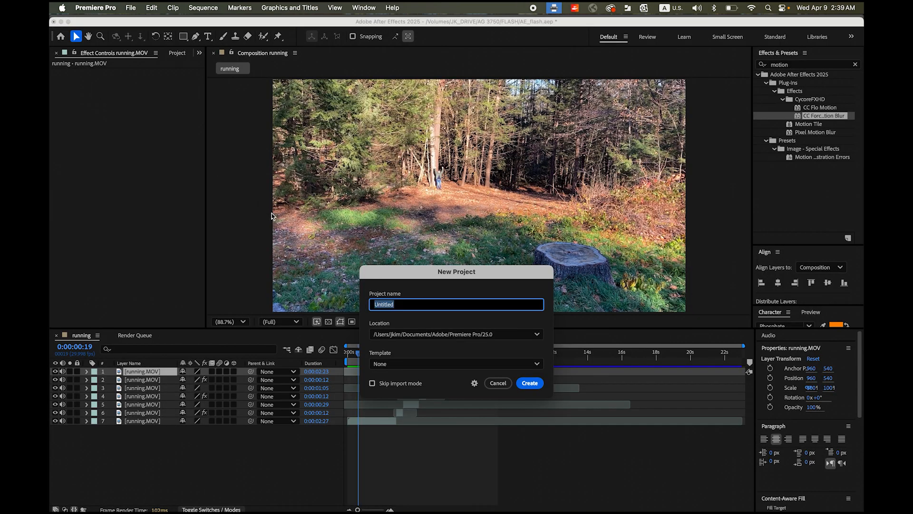
text(PR_flash)
click(537, 334)
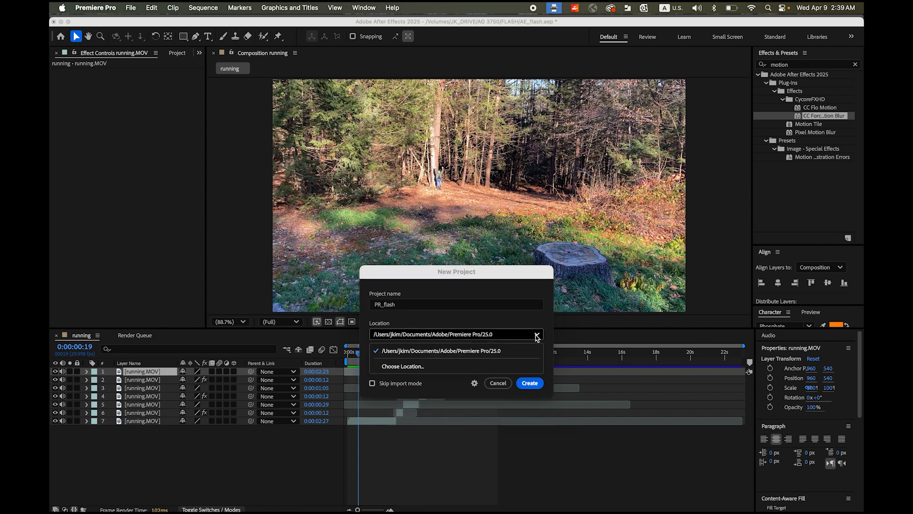
click(402, 366)
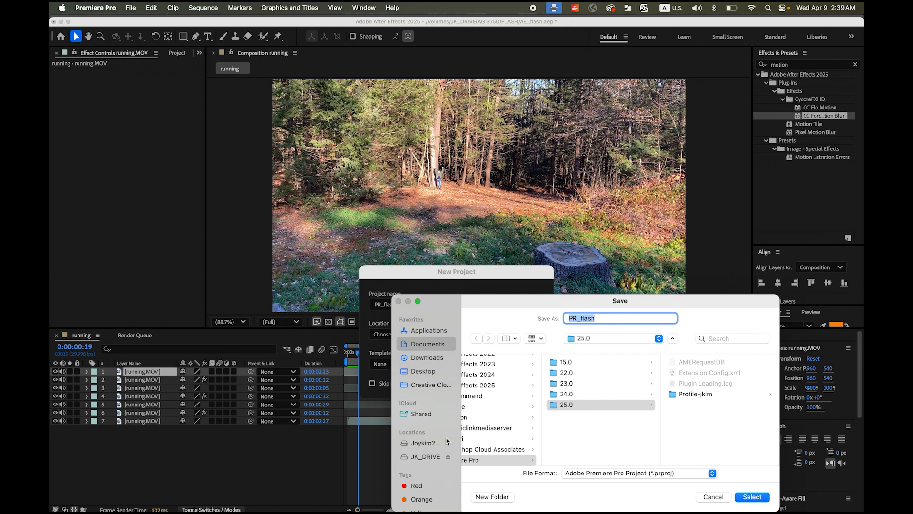
click(607, 339)
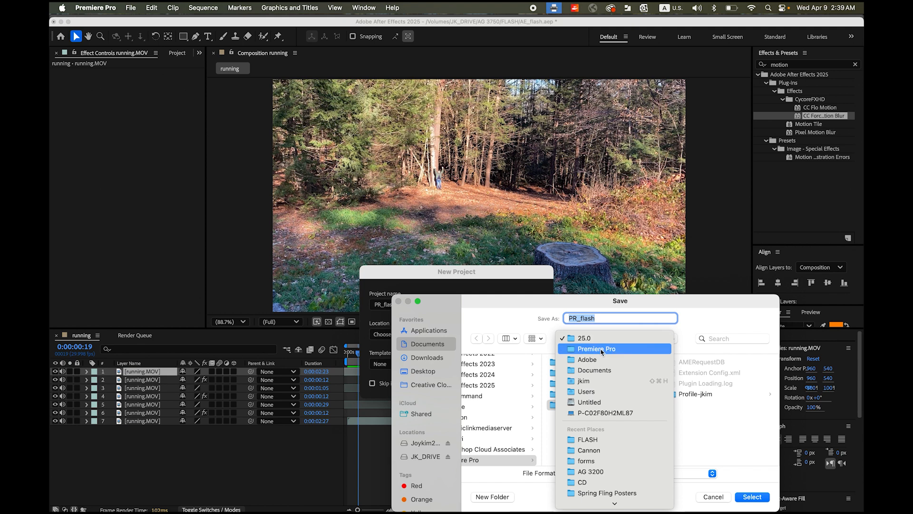
click(607, 435)
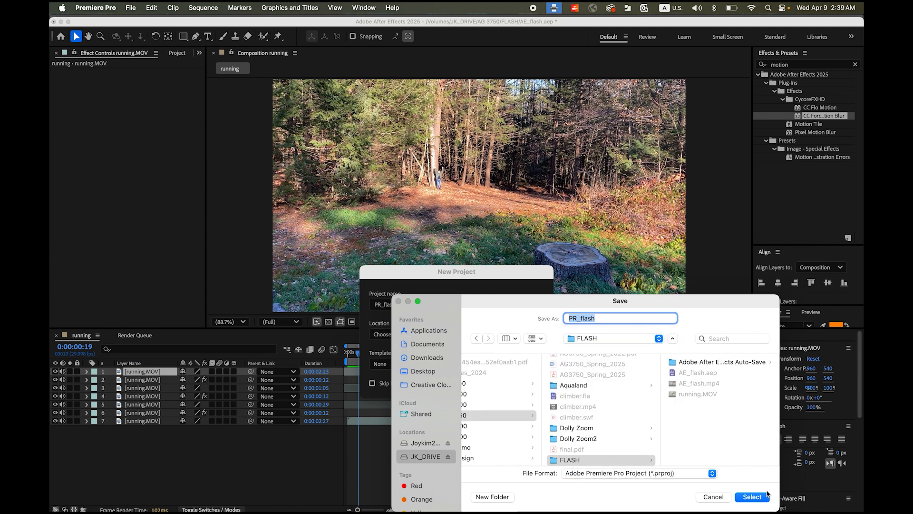
click(751, 496)
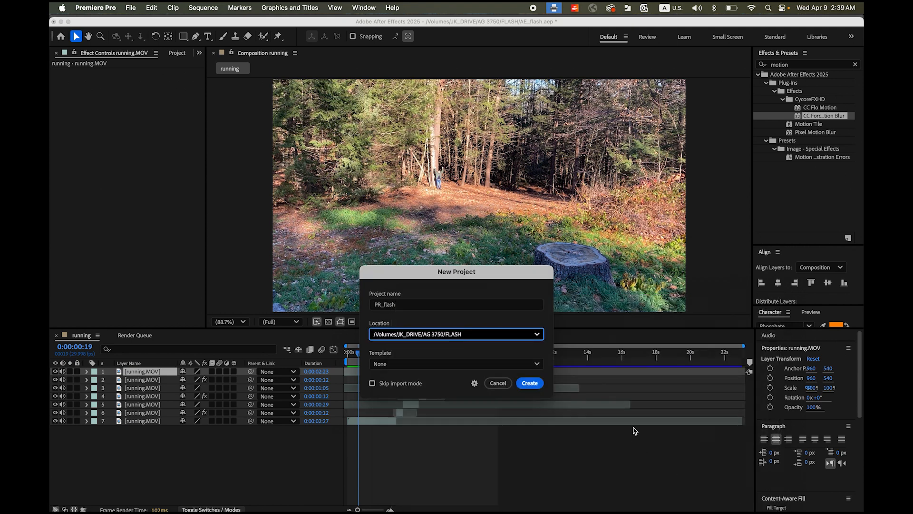
click(532, 386)
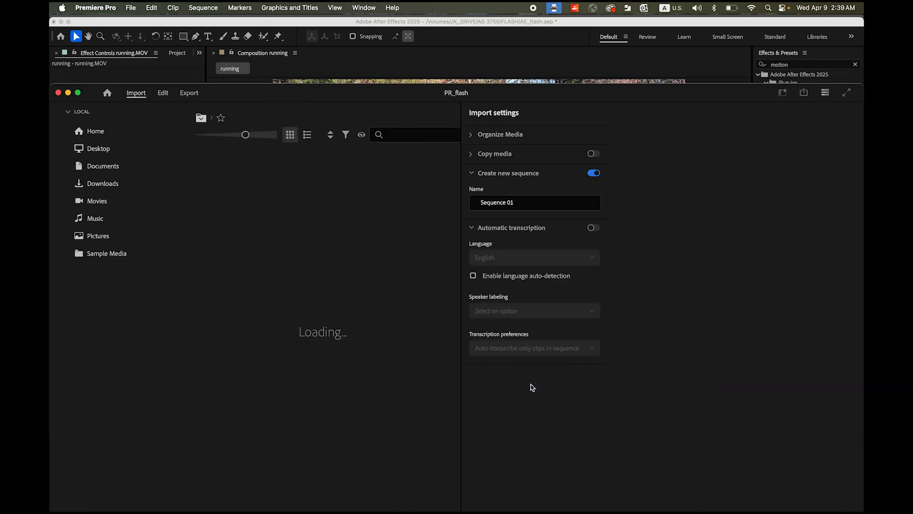
Step: Skip the initial media selection, import running.MOV from the FLASH folder and create a sequence from the clip
drag(310, 92, 309, 25)
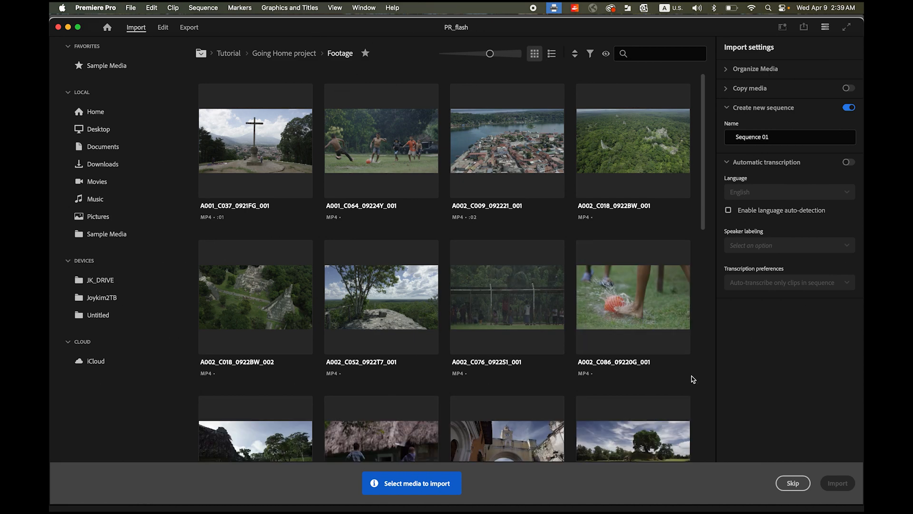
click(794, 484)
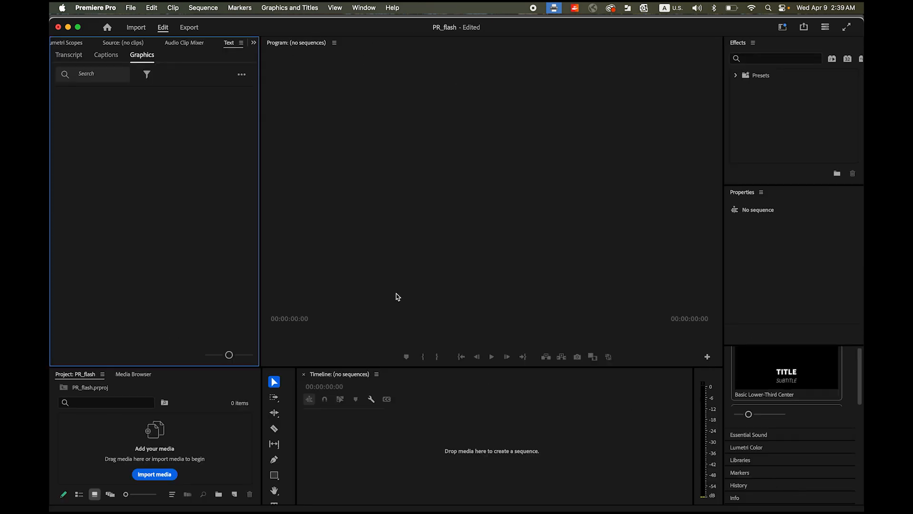
click(127, 8)
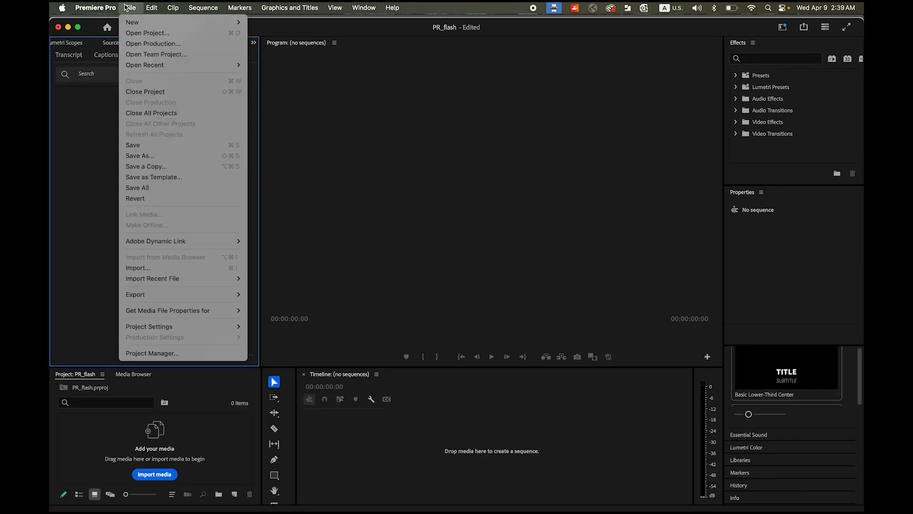
click(188, 269)
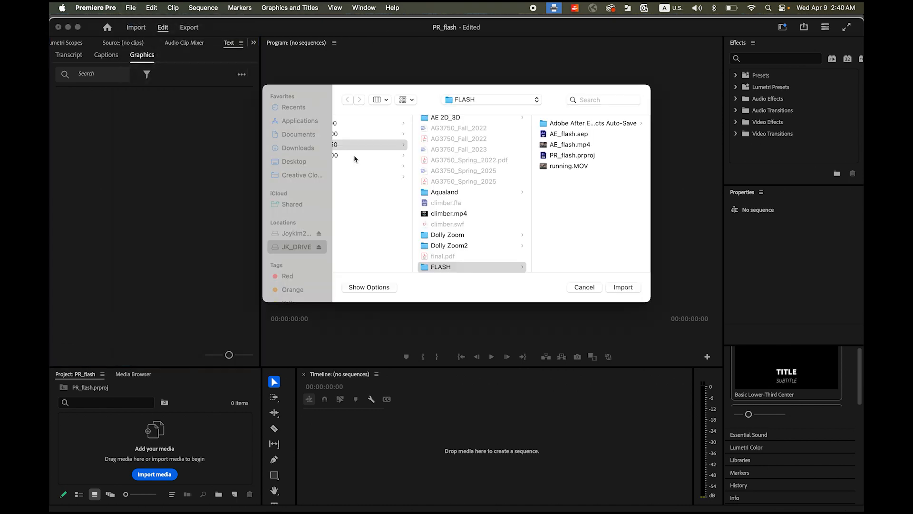
click(586, 168)
click(623, 288)
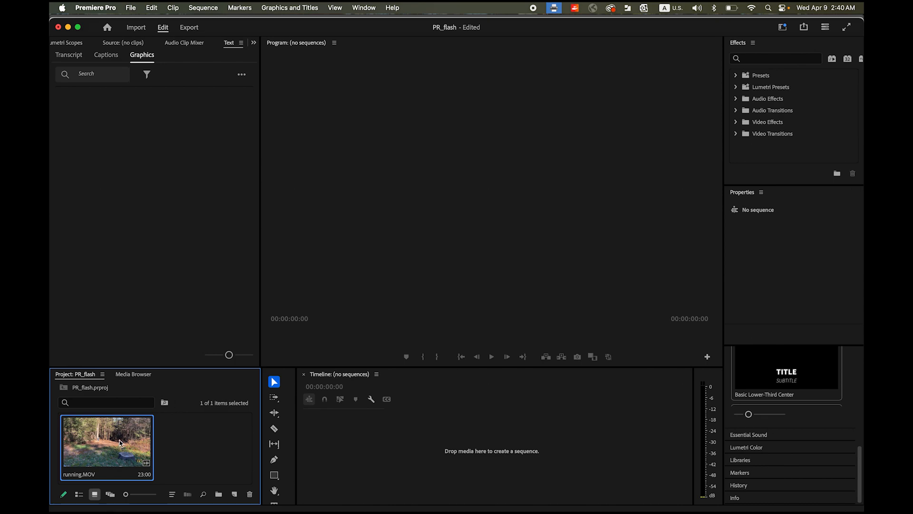
drag(132, 437, 374, 459)
Step: Split the running.MOV clip in the sequence at 00:00:02:21 with the Razor tool
drag(414, 494, 397, 497)
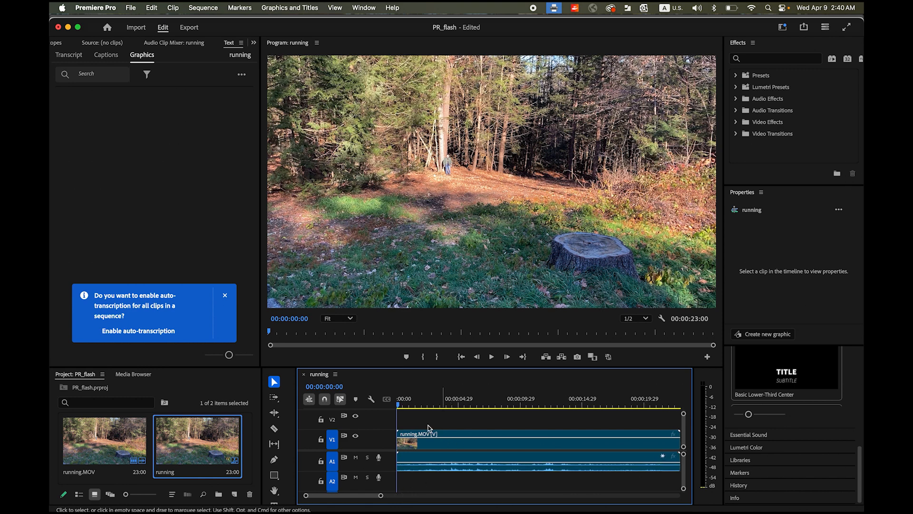
drag(399, 407, 432, 411)
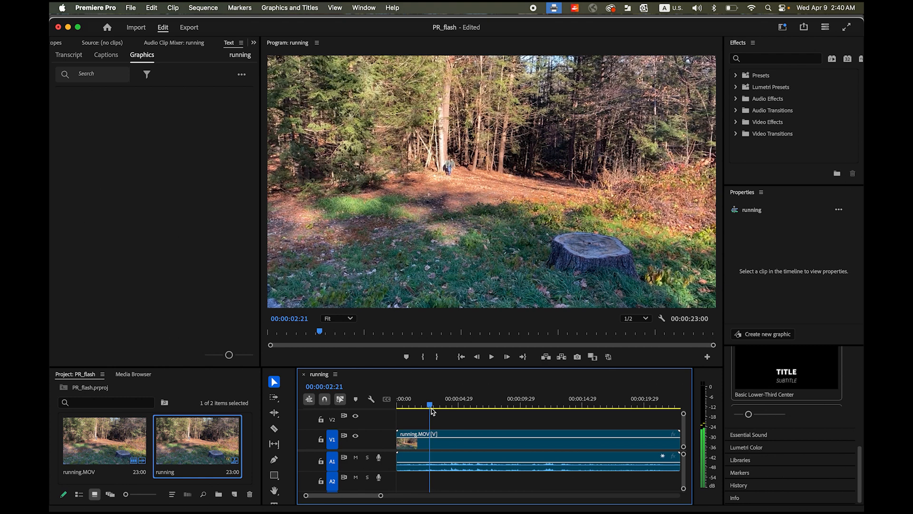
click(274, 429)
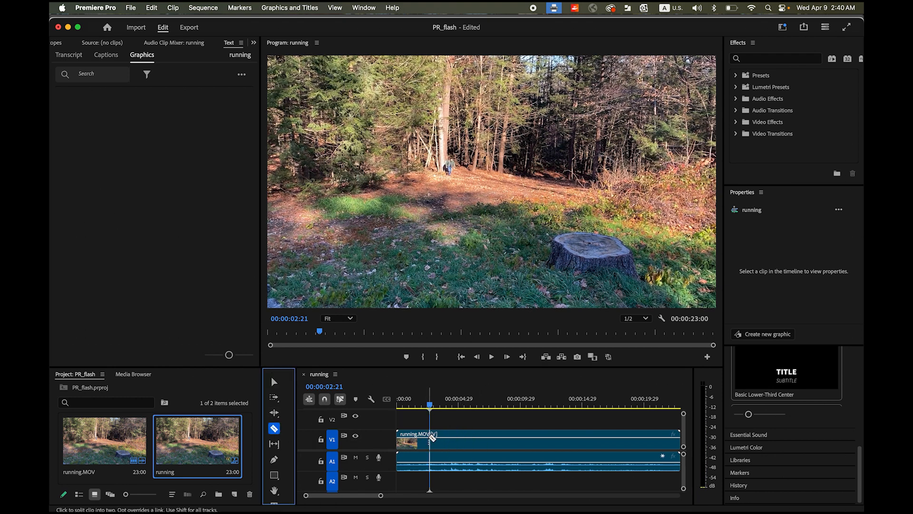
click(431, 437)
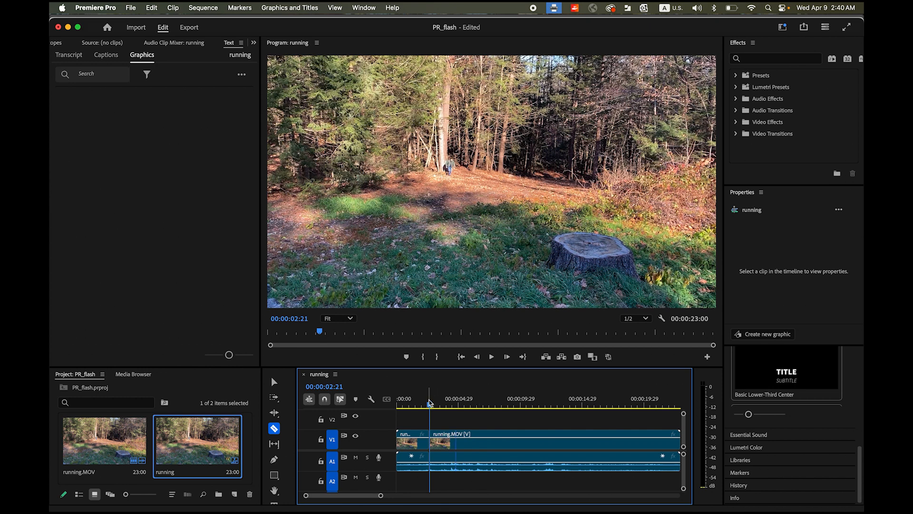
Step: Split the second running.MOV segment at 00:00:09:21 with the Razor tool
drag(430, 405, 472, 409)
drag(483, 410, 518, 418)
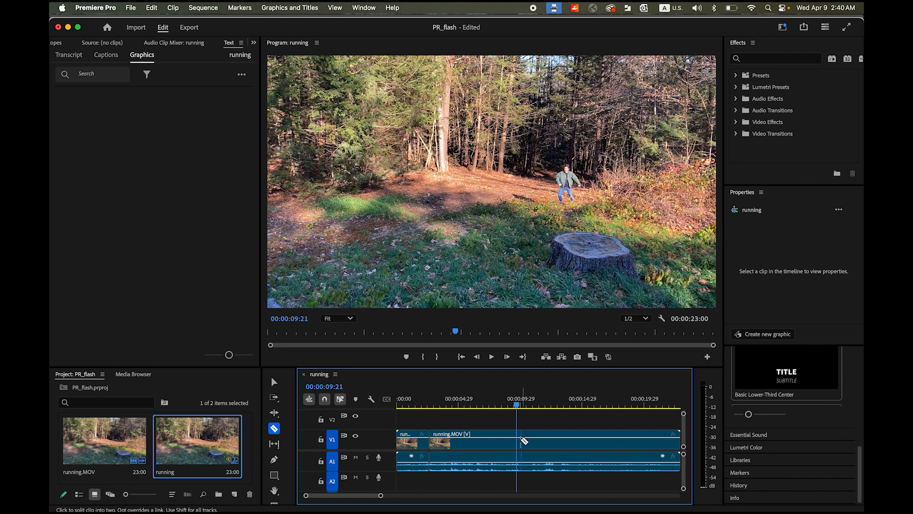
click(521, 437)
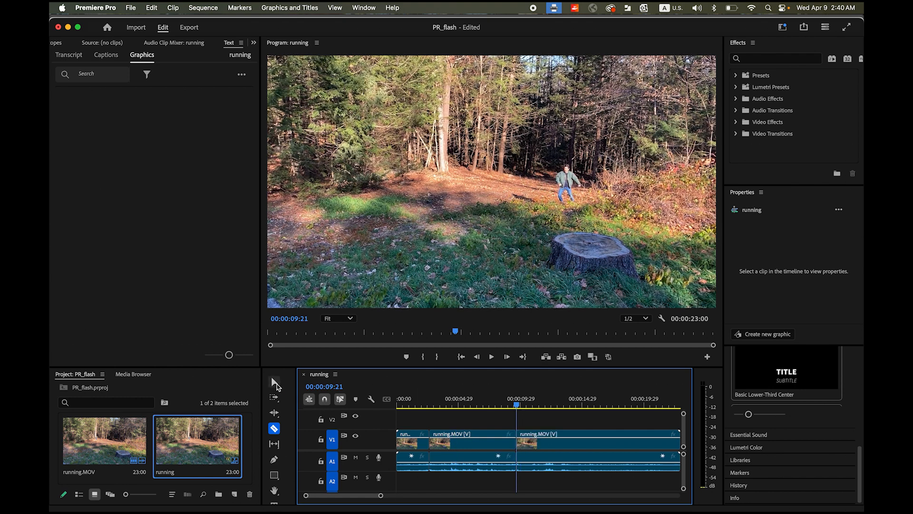
Step: Set the middle segment's duration to 00:00:00:12, with ripple edit enabled and time interpolation set to Frame blending
click(275, 382)
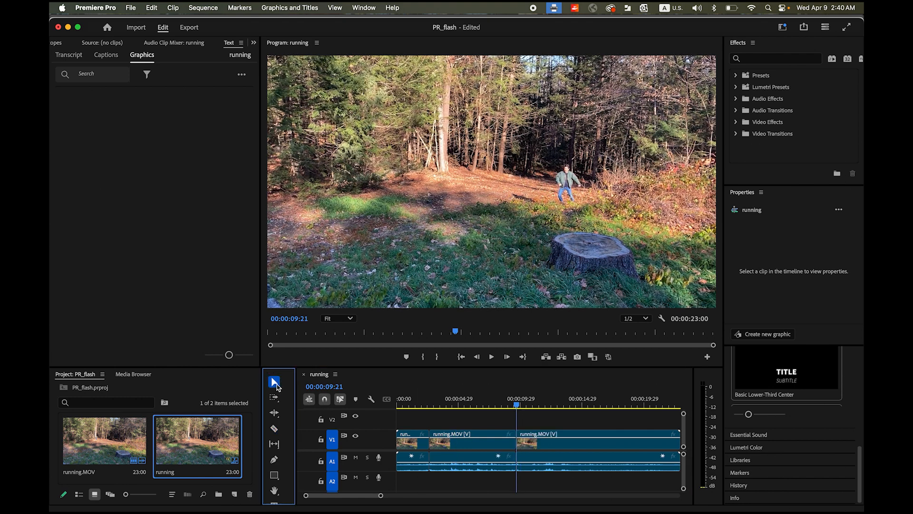
click(465, 448)
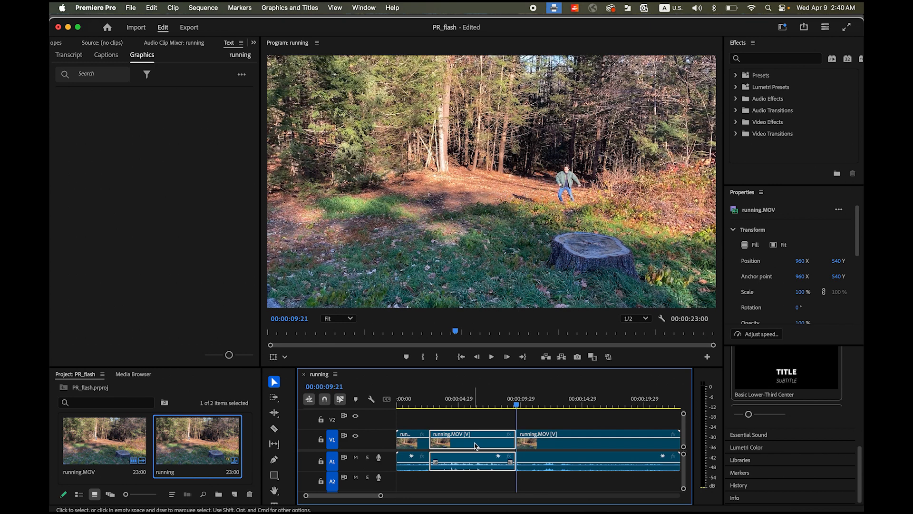
right_click(475, 445)
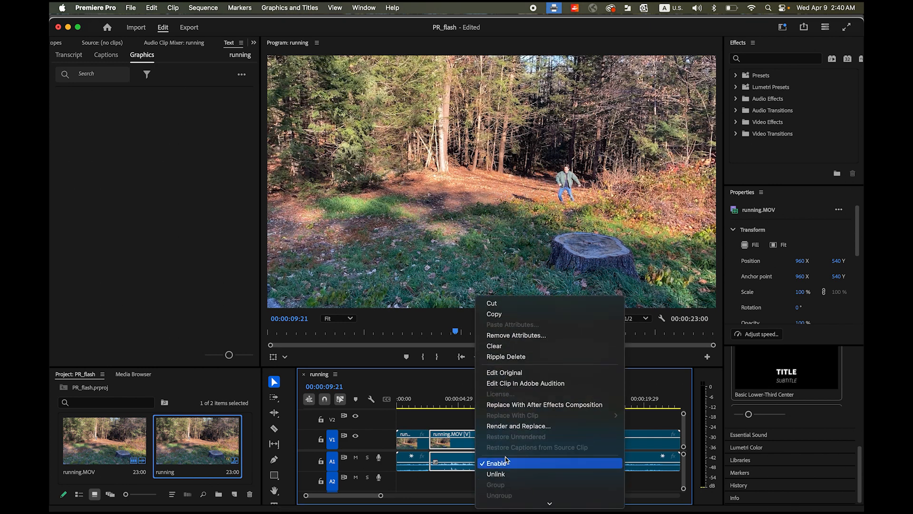
scroll(509, 471, down, 5)
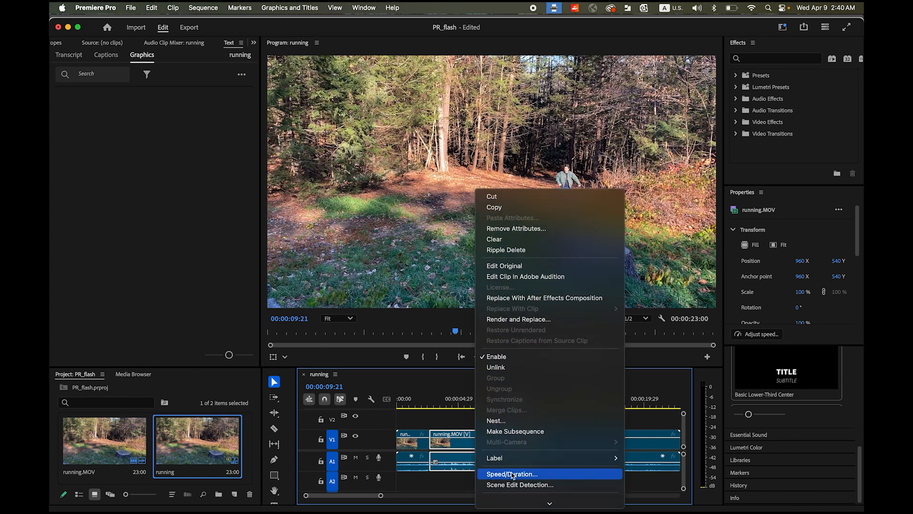
click(512, 474)
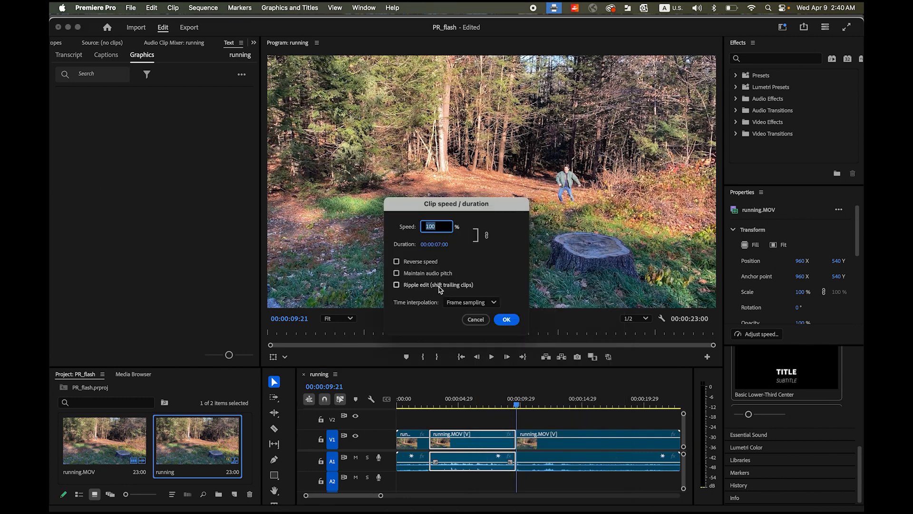
click(438, 245)
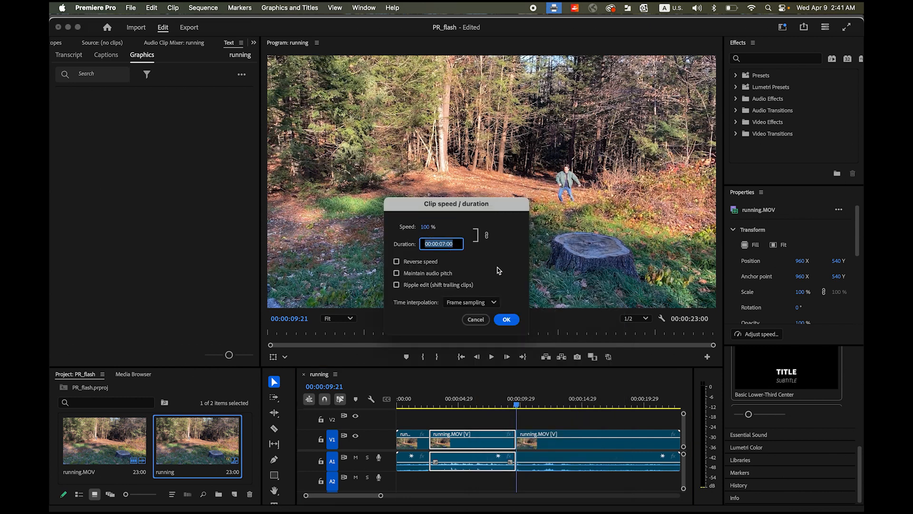
text(12)
click(397, 285)
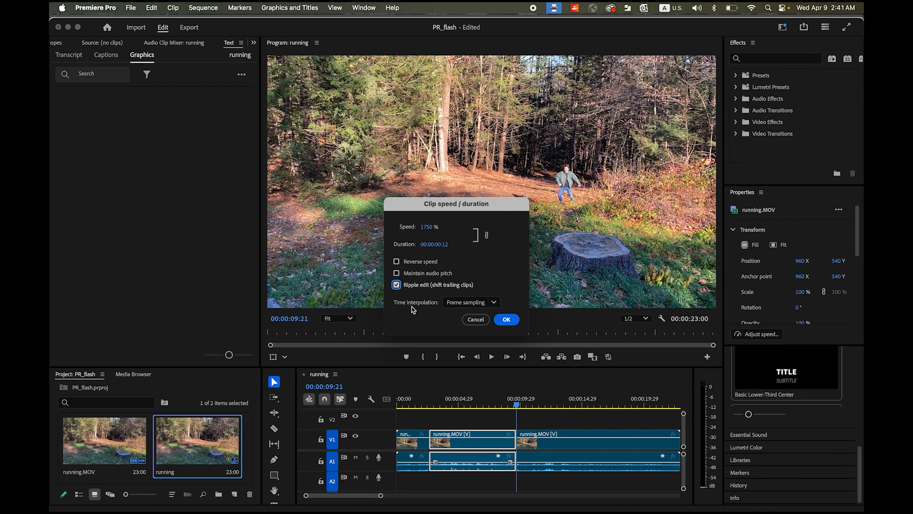
click(492, 303)
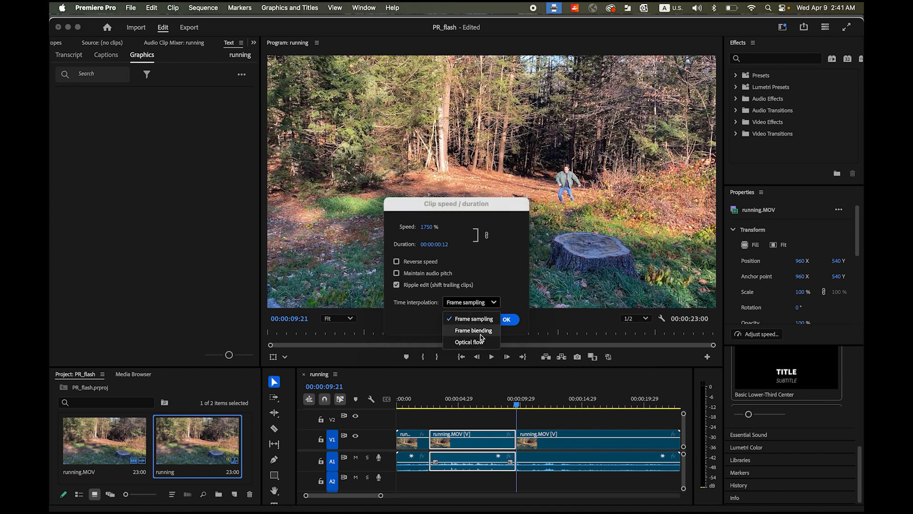
click(481, 331)
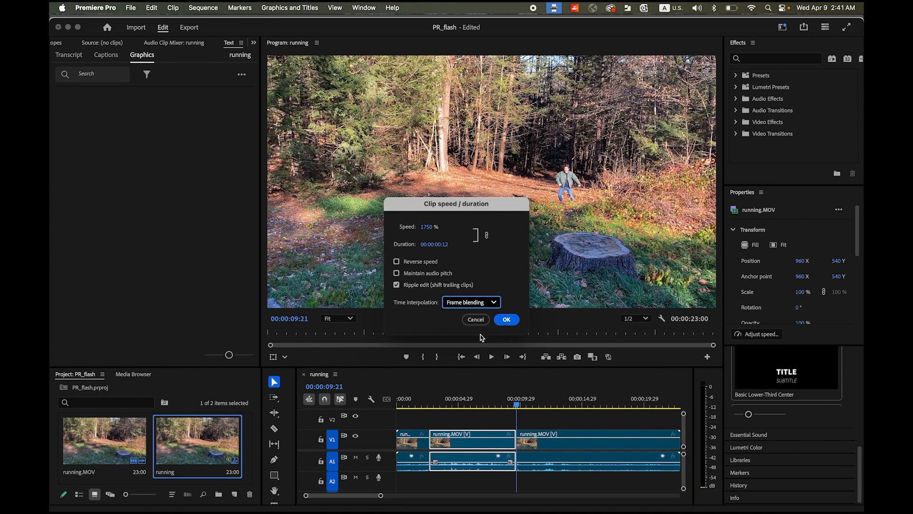
click(507, 320)
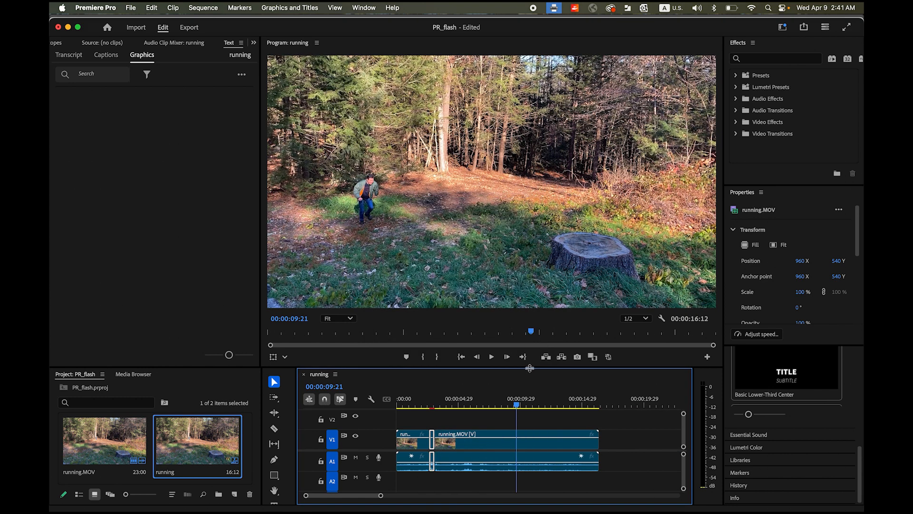
Step: Place the playhead at 00:00:03:00 and apply the Echo video effect to the shortened middle segment
drag(516, 404, 432, 404)
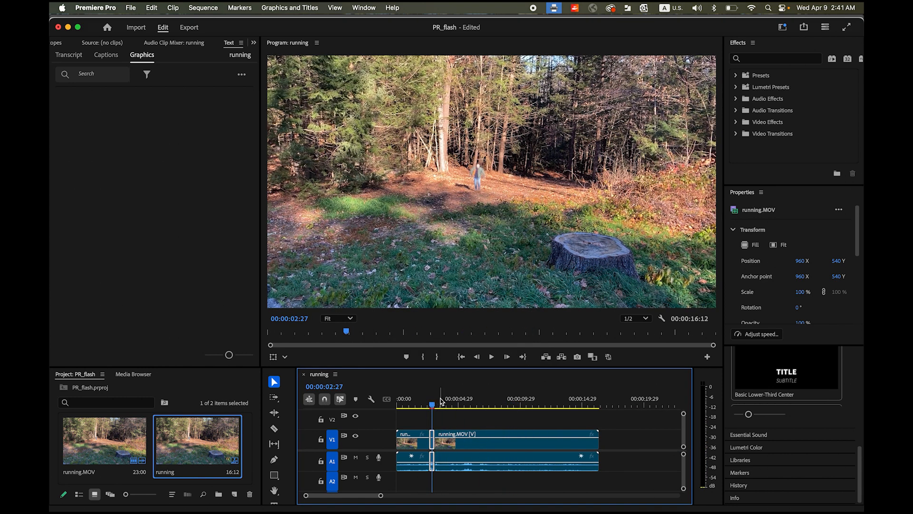
drag(380, 495, 352, 496)
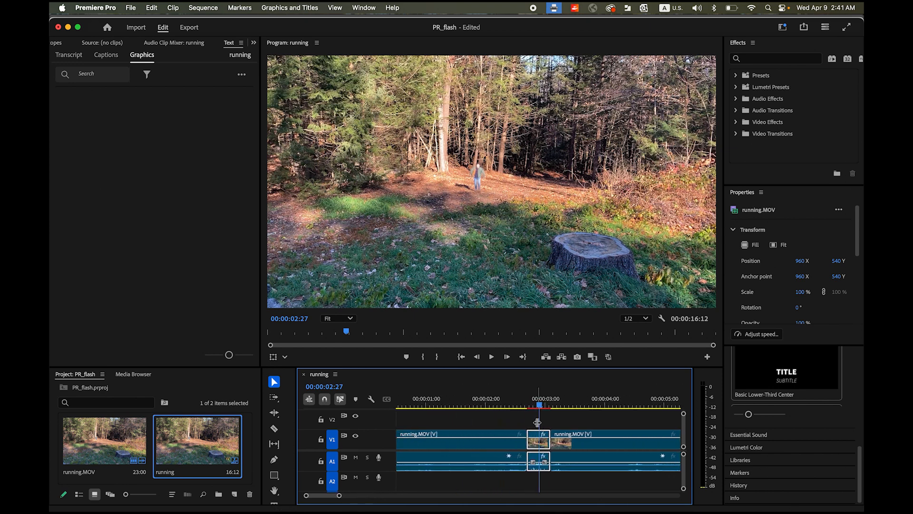
drag(540, 409, 546, 408)
click(760, 61)
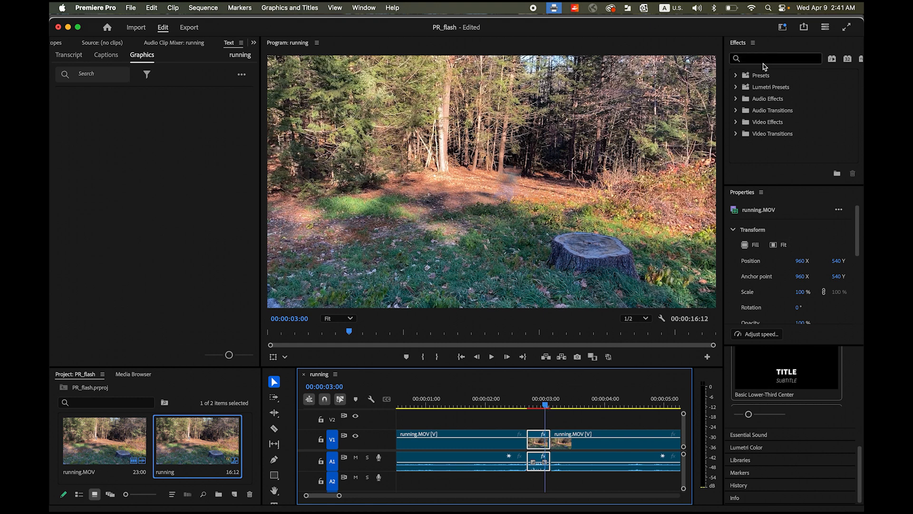
click(760, 59)
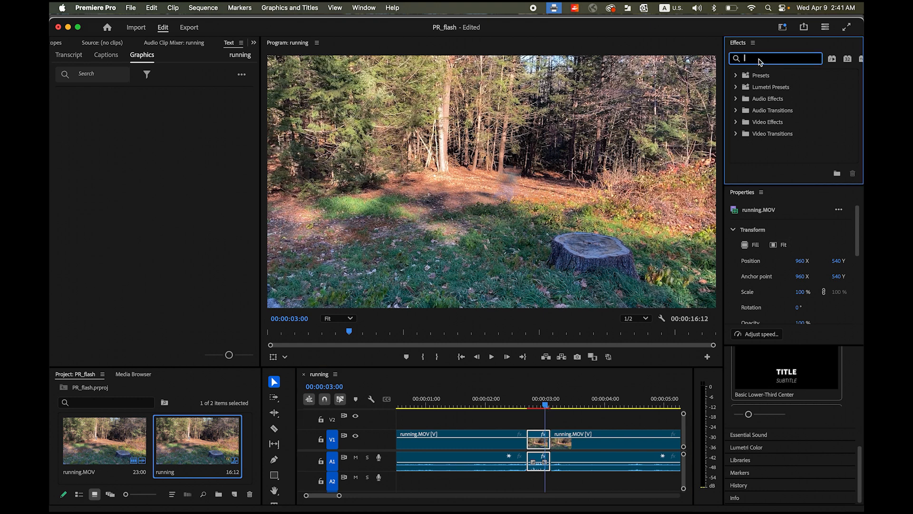
text(echo)
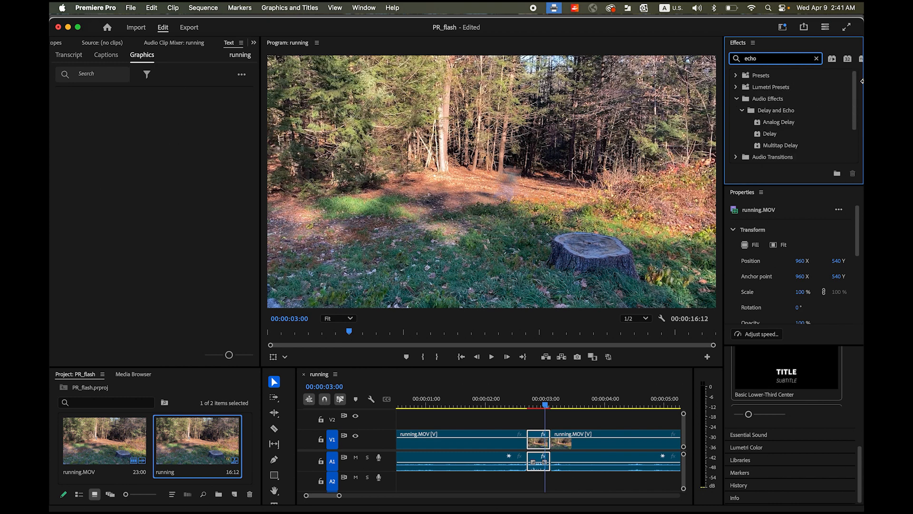
click(742, 111)
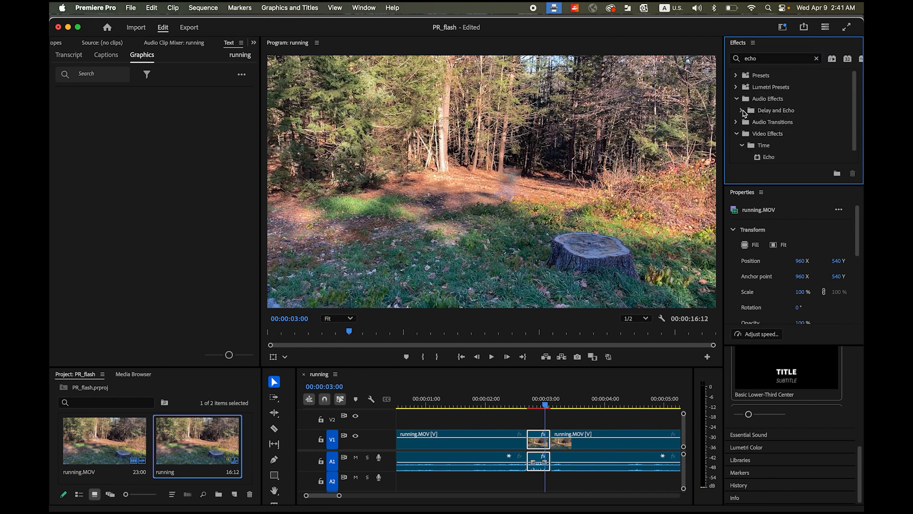
click(769, 161)
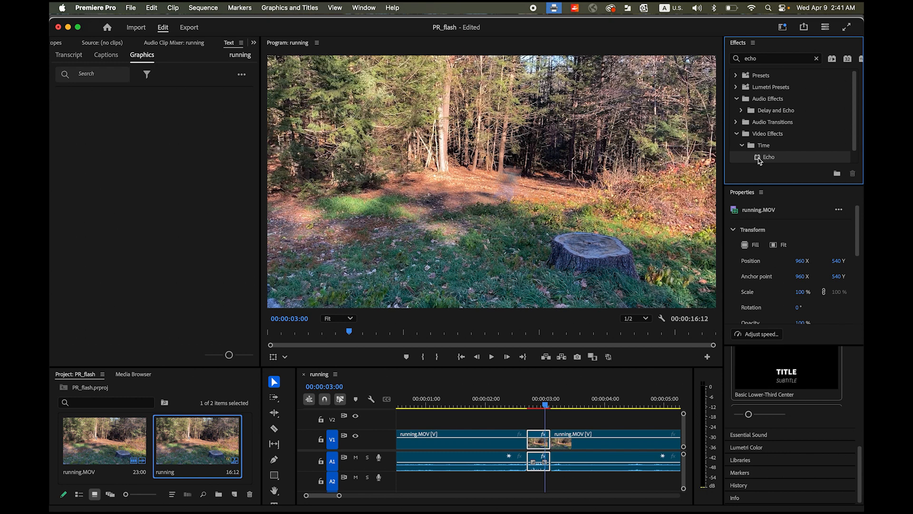
drag(759, 161, 536, 437)
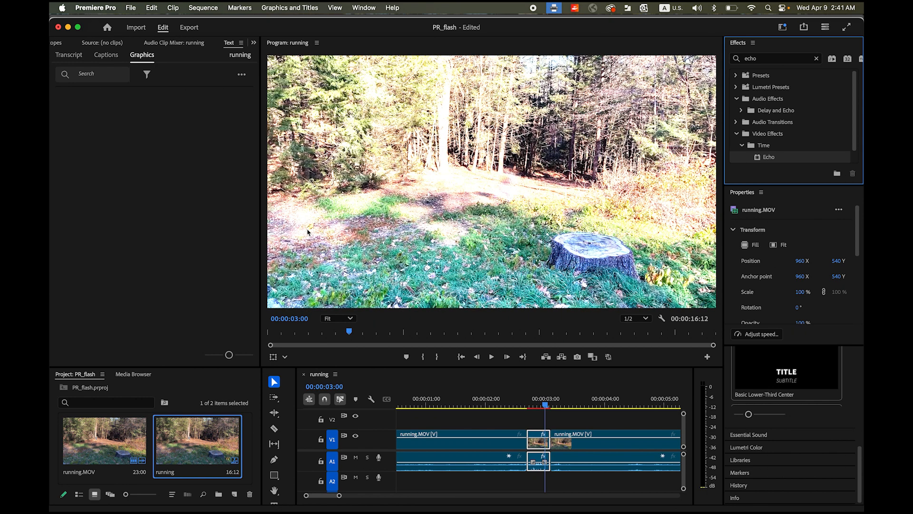
Step: In Effect Controls, set the Echo operator to Minimum, echo time to -0.333 and number of echoes to 4
click(253, 43)
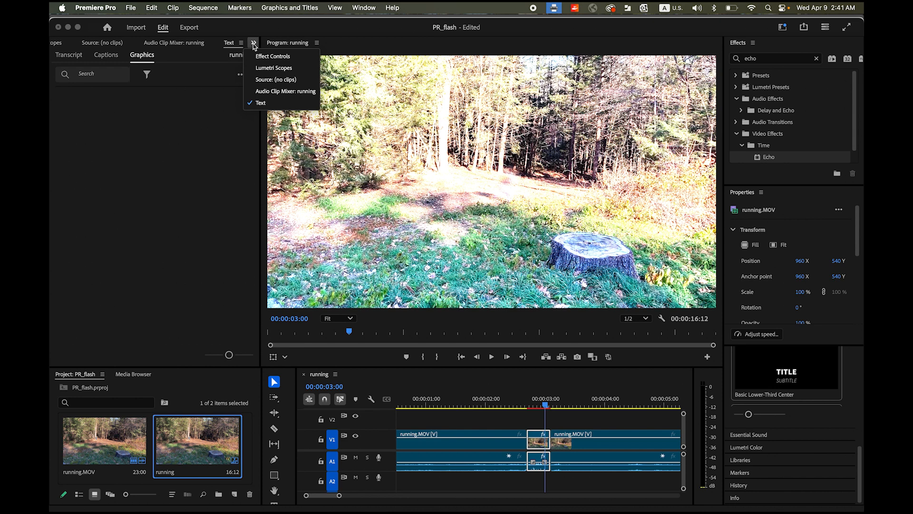
click(266, 57)
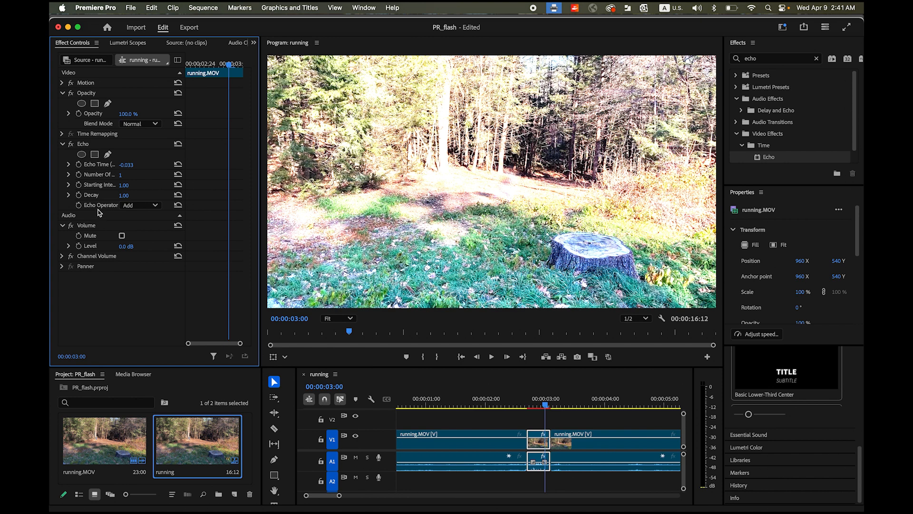
click(153, 206)
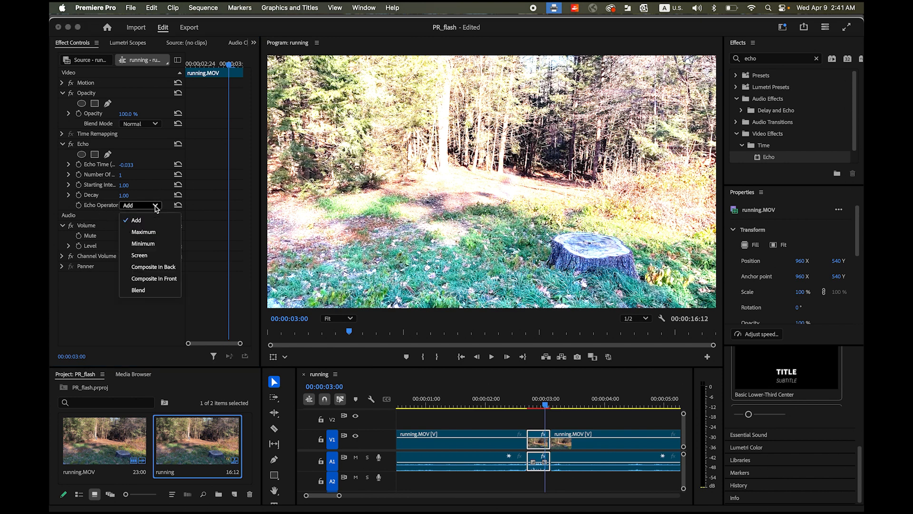
click(147, 245)
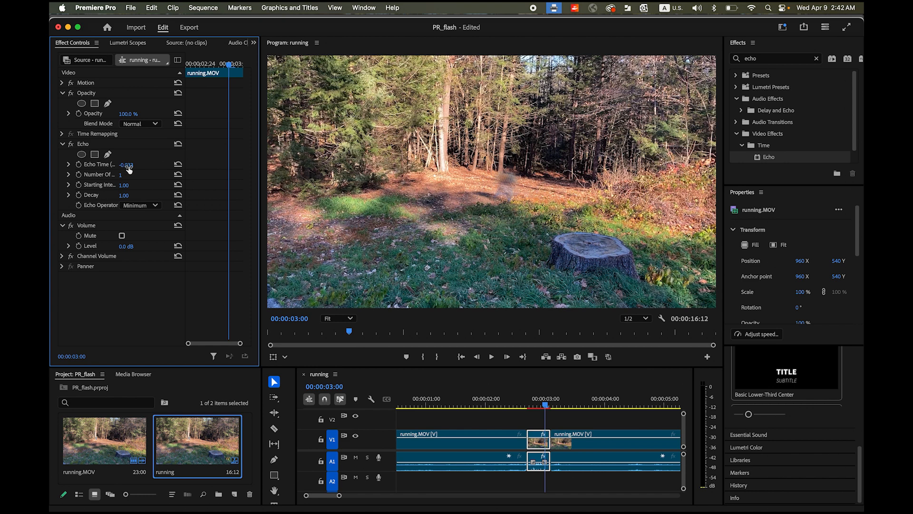
drag(132, 166, 108, 166)
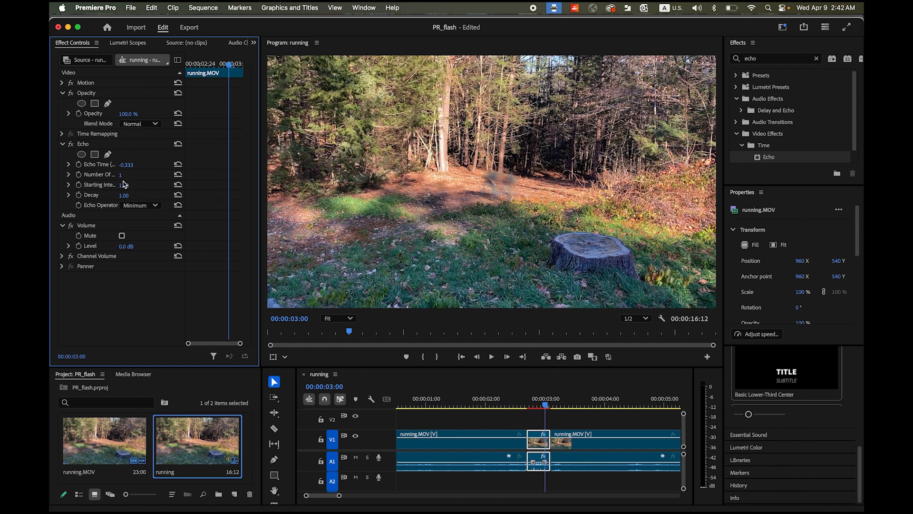
drag(120, 175, 131, 175)
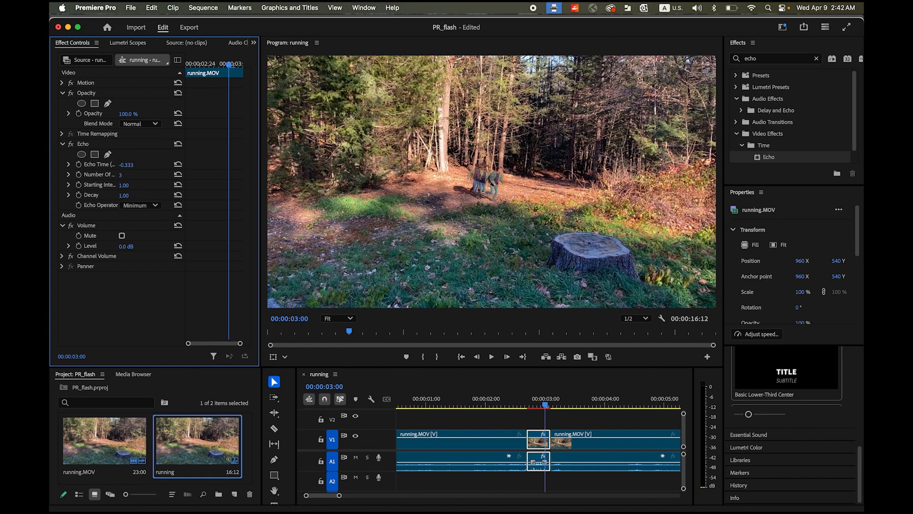
drag(124, 175, 122, 175)
click(122, 175)
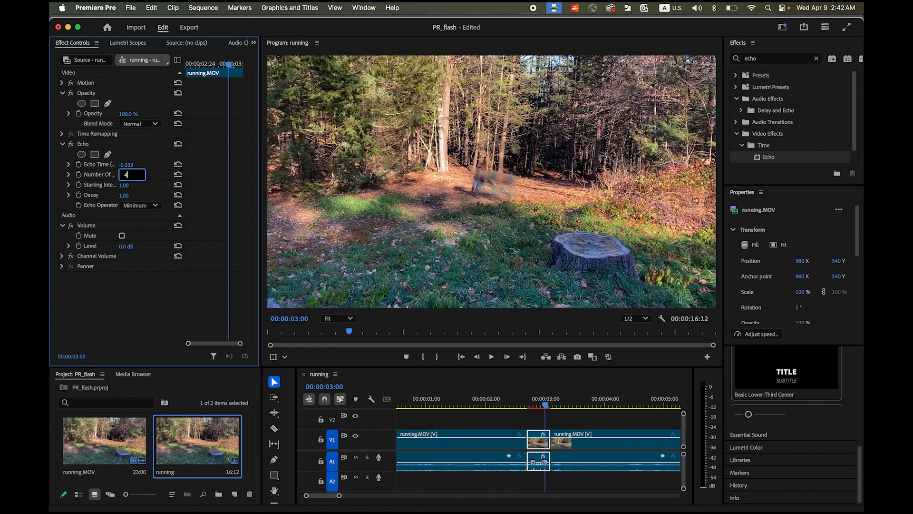
click(145, 291)
Step: Play the sequence from just before the sped-up segment to check the echo effect
drag(548, 409, 522, 410)
key(b)
key(space)
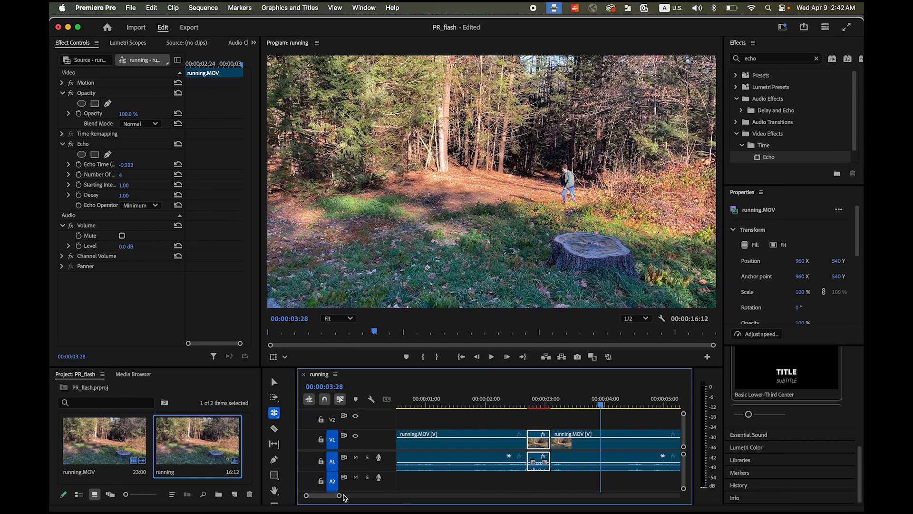
Step: Split the running.MOV segment after the sped-up part at 00:00:04:00 with the Razor tool
drag(340, 497, 352, 496)
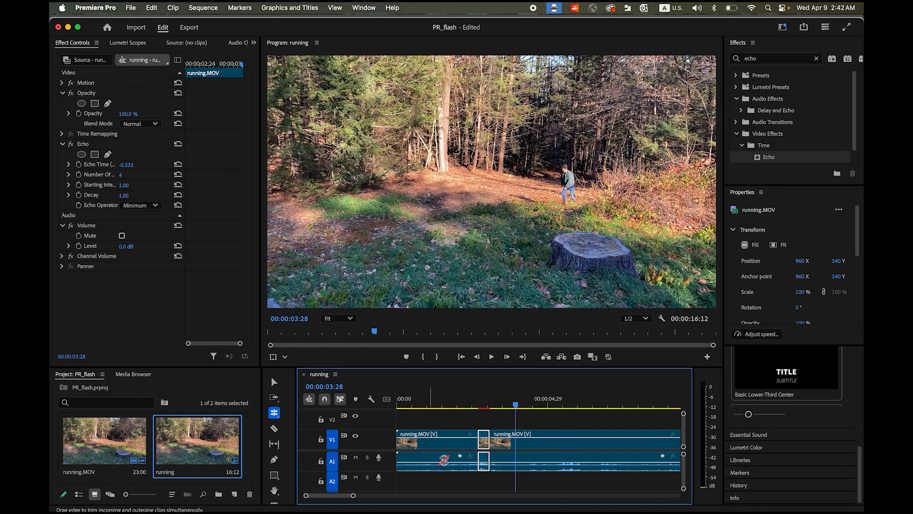
mouse_move(510, 408)
mouse_down()
mouse_move(497, 408)
mouse_move(519, 410)
mouse_up()
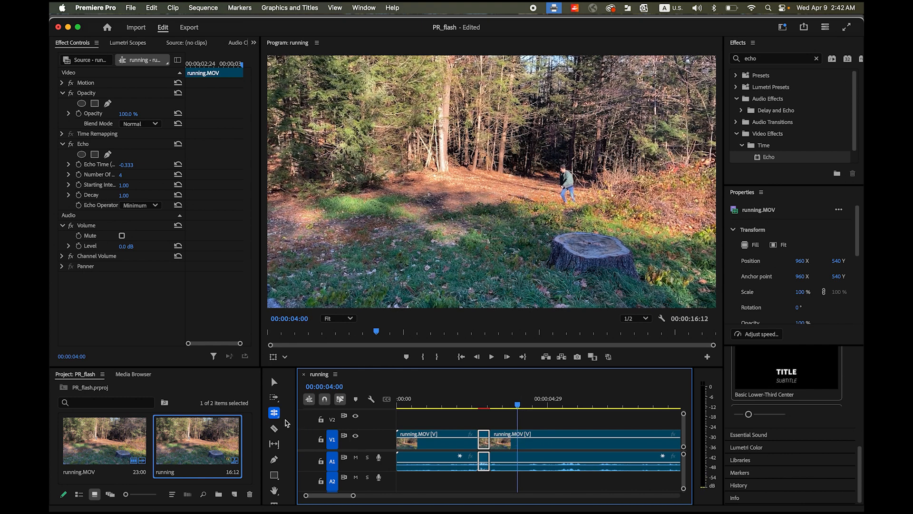
click(274, 430)
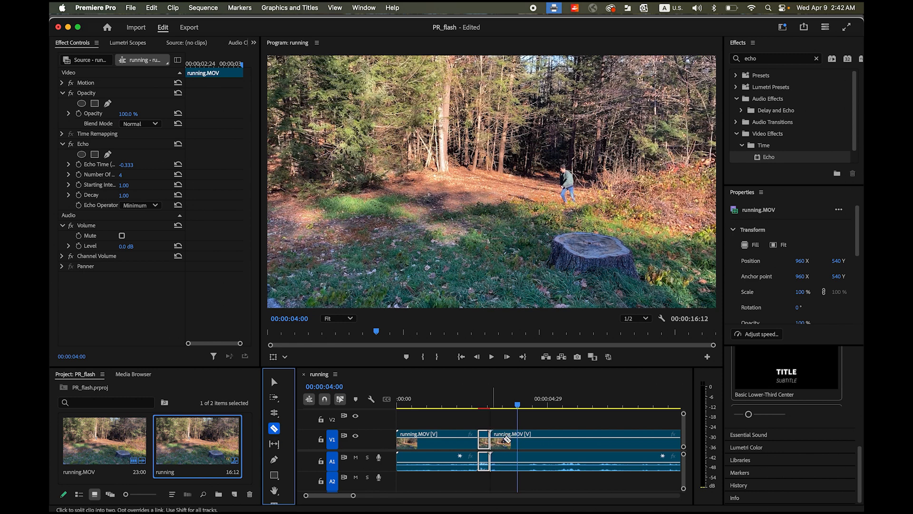
click(520, 441)
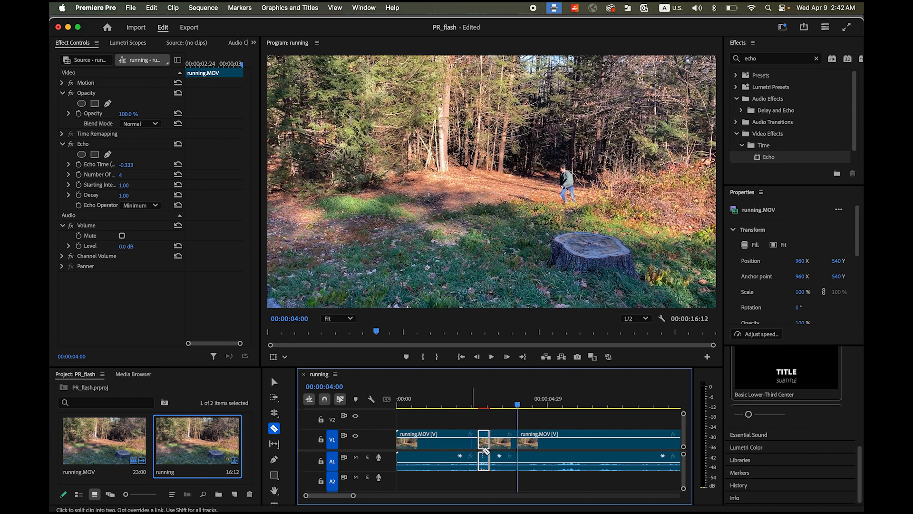
Step: Split the last running.MOV segment at 00:00:07:12 and return to the Selection tool
click(521, 407)
drag(521, 407, 622, 415)
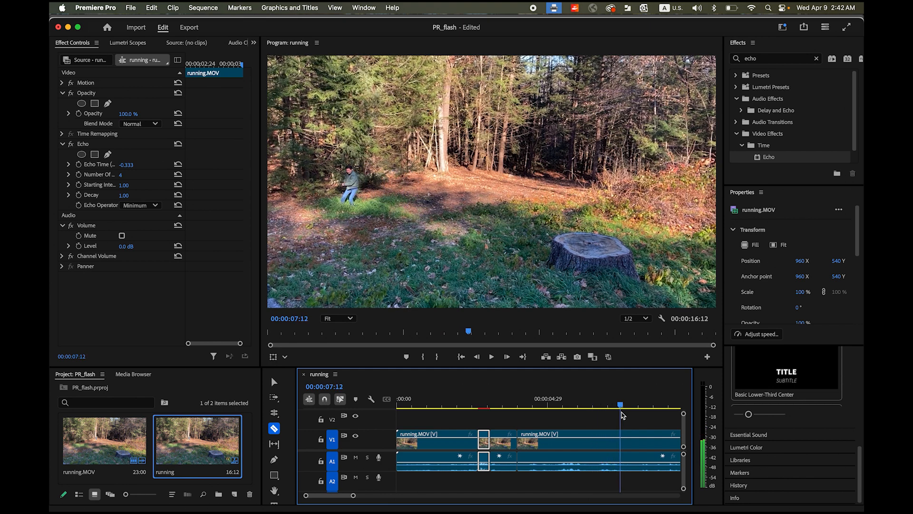
click(622, 439)
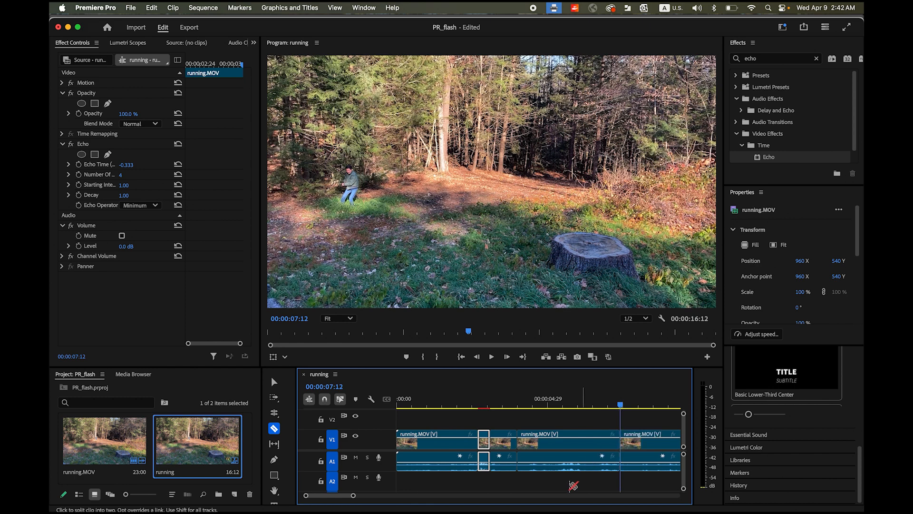
click(274, 381)
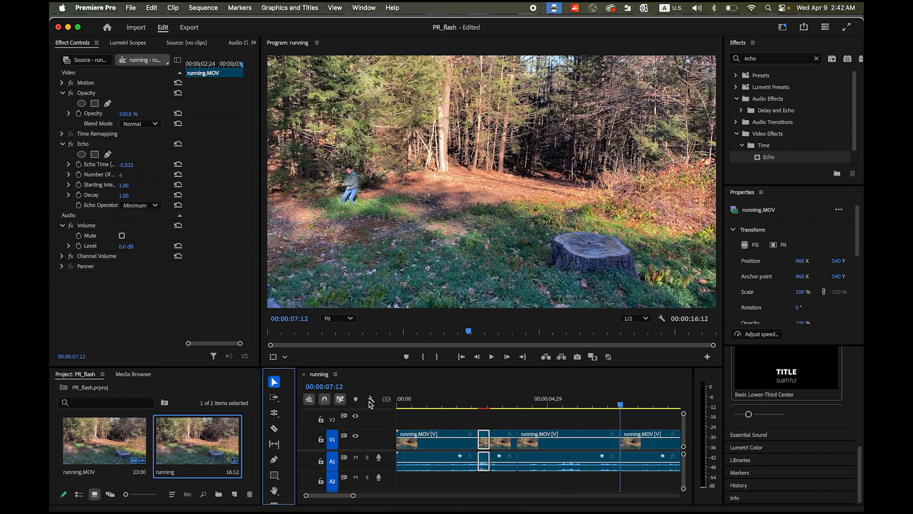
Step: Set the running.MOV segment between 00:00:04:00 and 00:00:07:12 to a duration of 00:00:00:12 with Frame blending interpolation
click(589, 446)
click(568, 404)
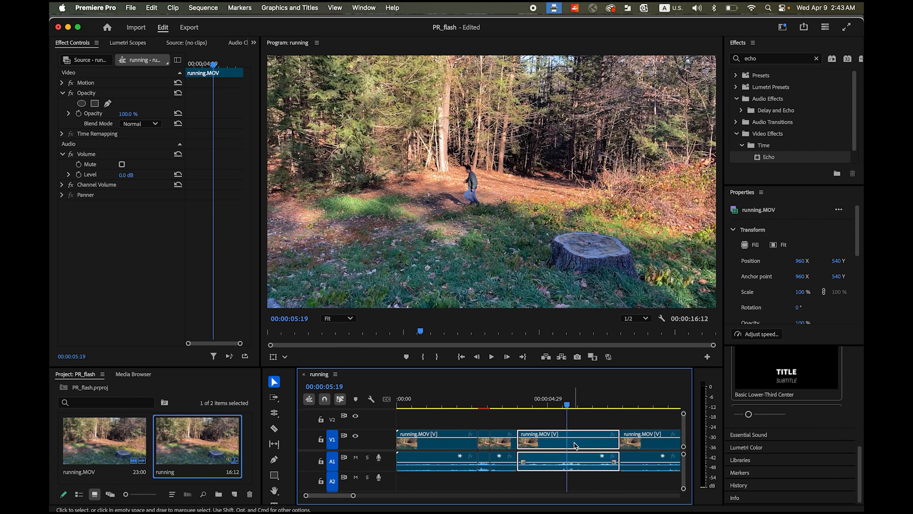
right_click(575, 446)
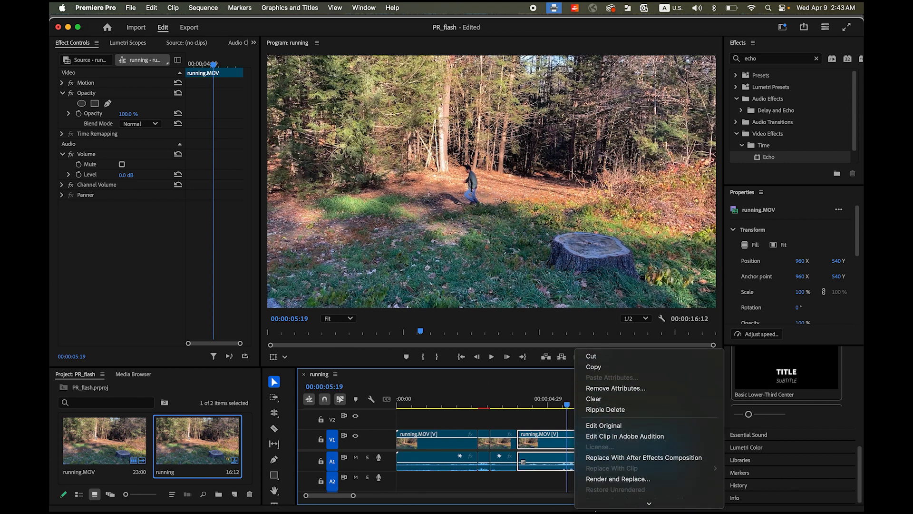
scroll(614, 447, down, 3)
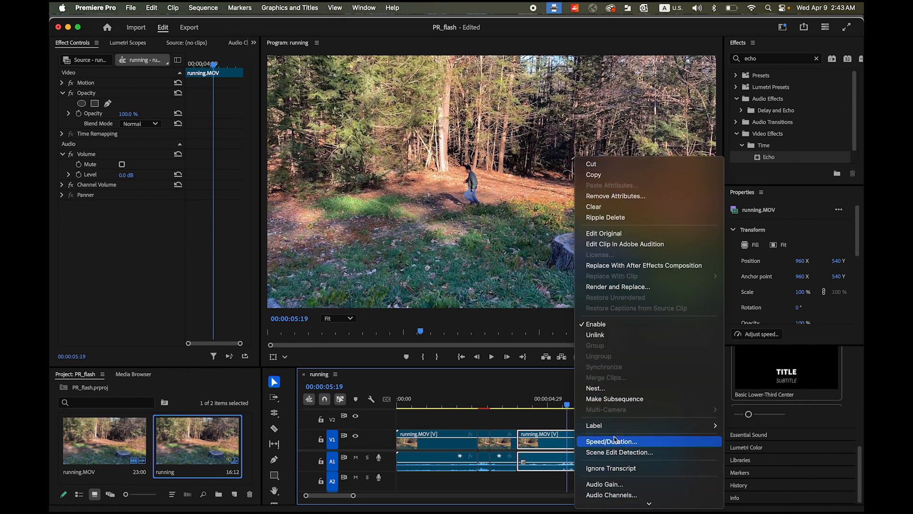
click(613, 442)
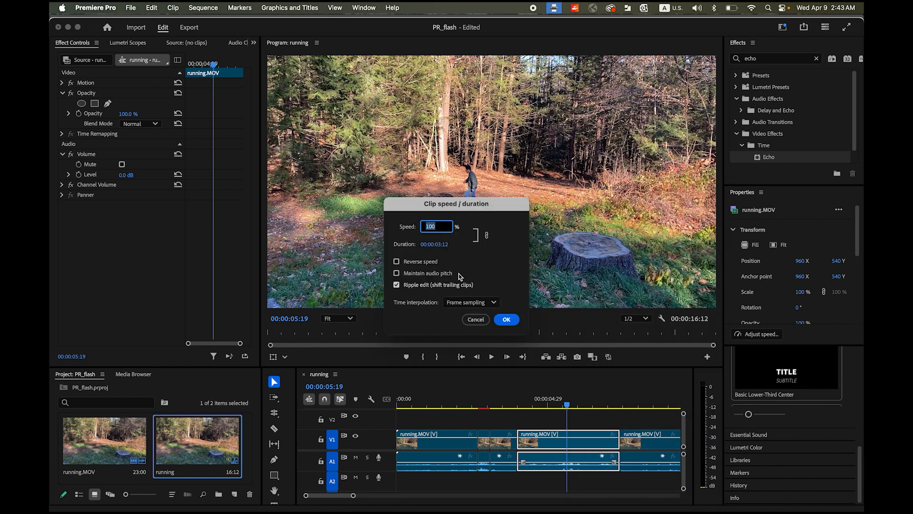
click(442, 245)
text(12)
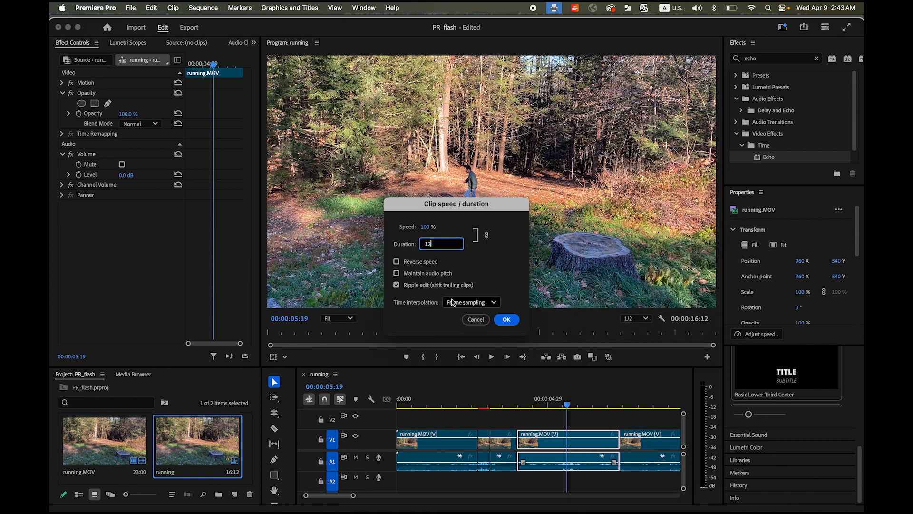
click(494, 304)
click(474, 330)
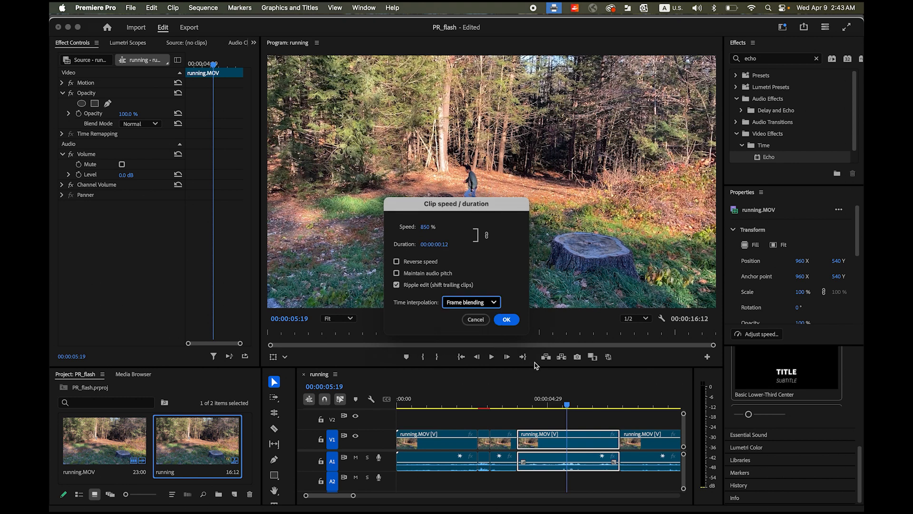
click(507, 319)
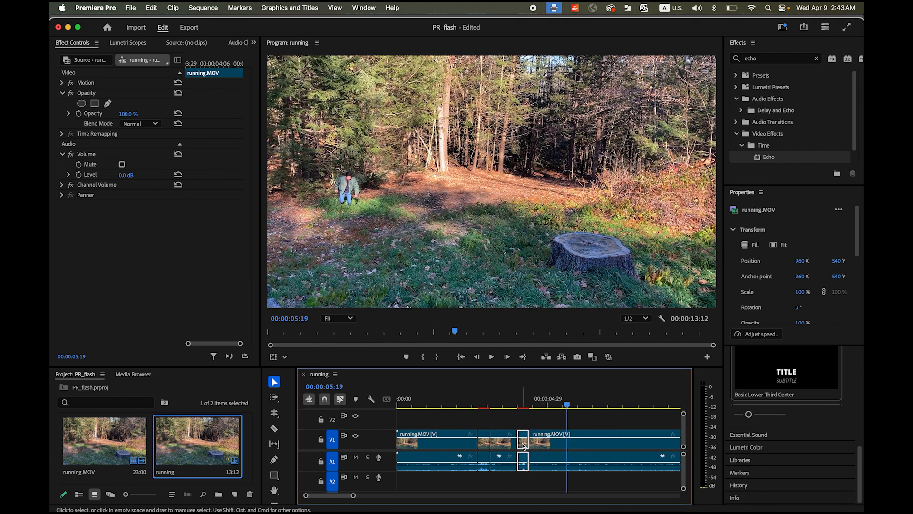
Step: Copy the Echo effect from the first sped-up segment and paste it onto the second sped-up segment
click(479, 406)
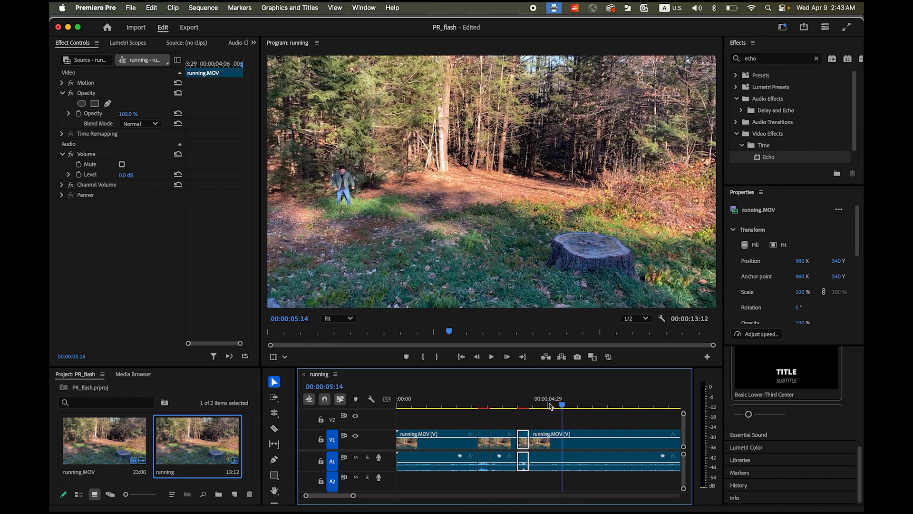
drag(478, 409, 482, 413)
click(484, 447)
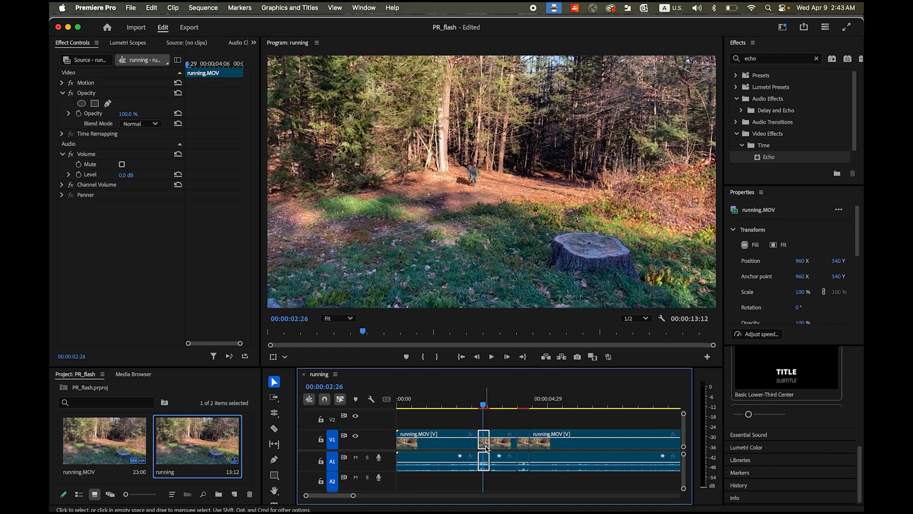
click(83, 145)
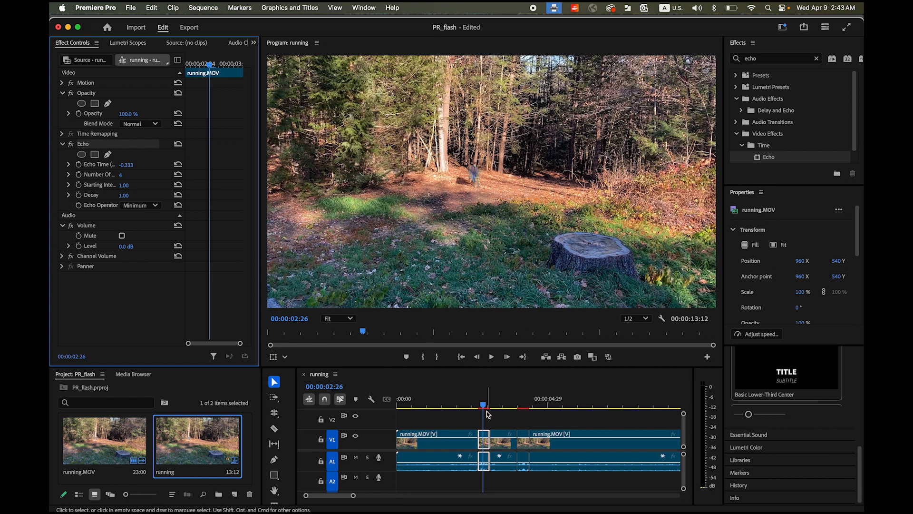
drag(490, 407, 522, 408)
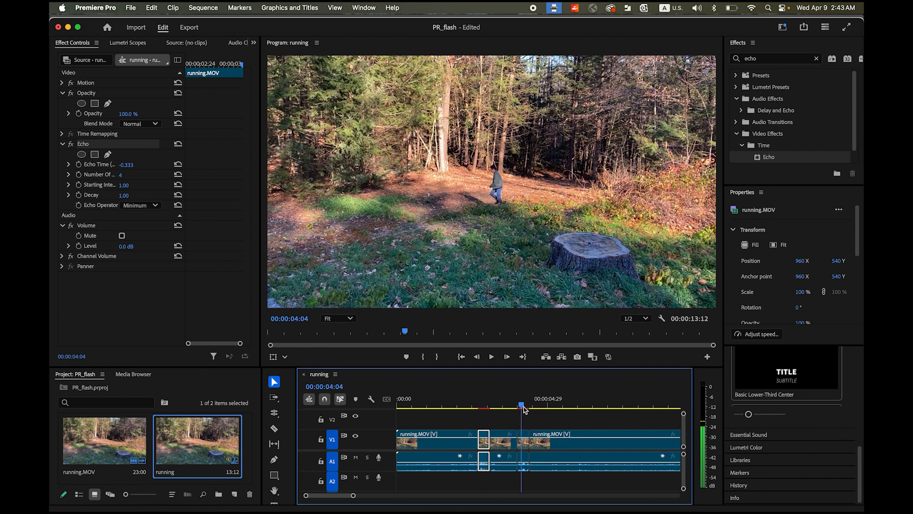
click(523, 444)
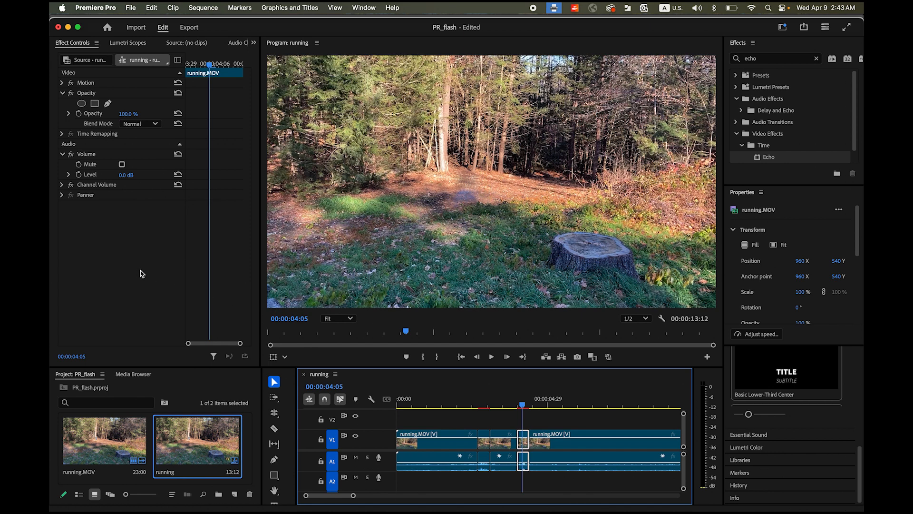
key(super+v)
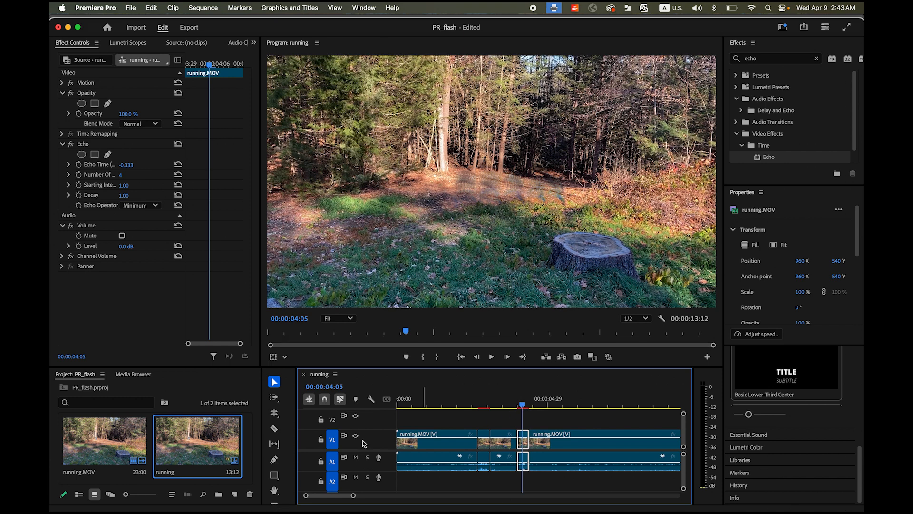
Step: Split the last running.MOV segment at 00:00:05:20 and 00:00:10:23 with the Razor tool, then return to the Selection tool
drag(353, 495, 369, 495)
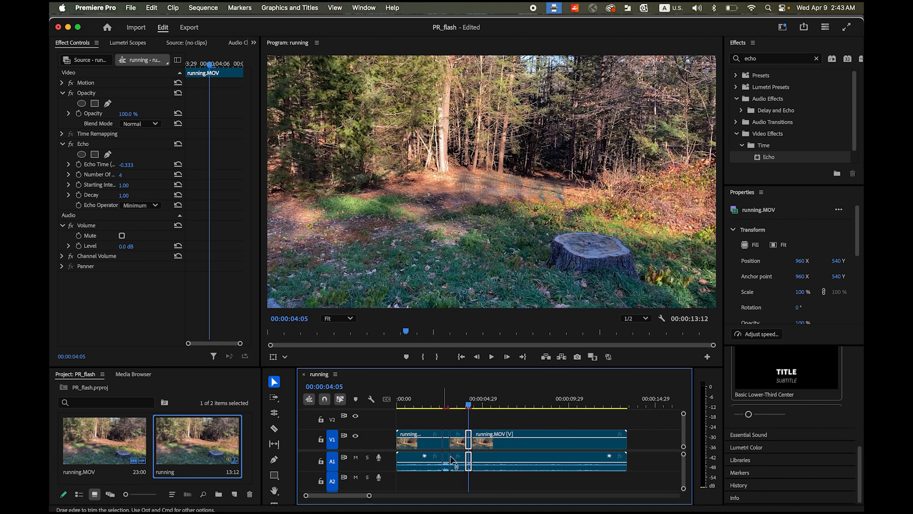
drag(466, 412, 495, 412)
click(274, 428)
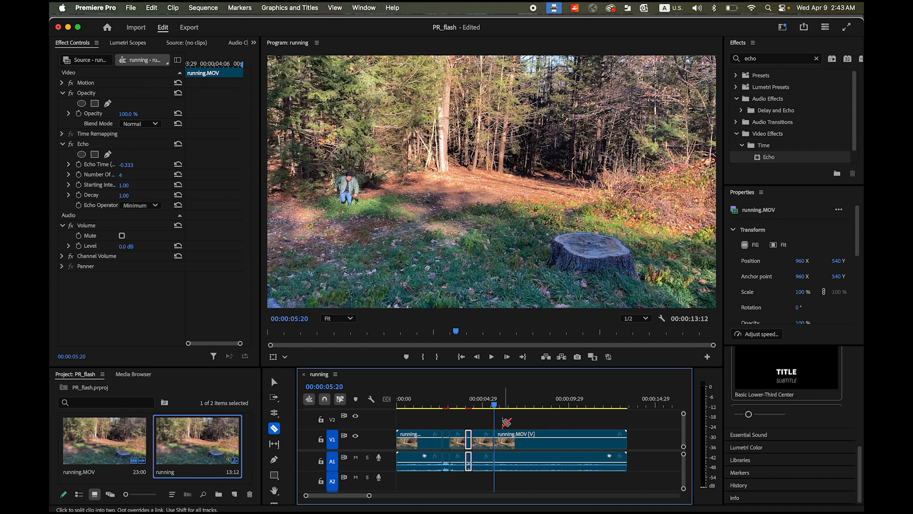
drag(495, 405, 587, 419)
click(582, 437)
click(272, 385)
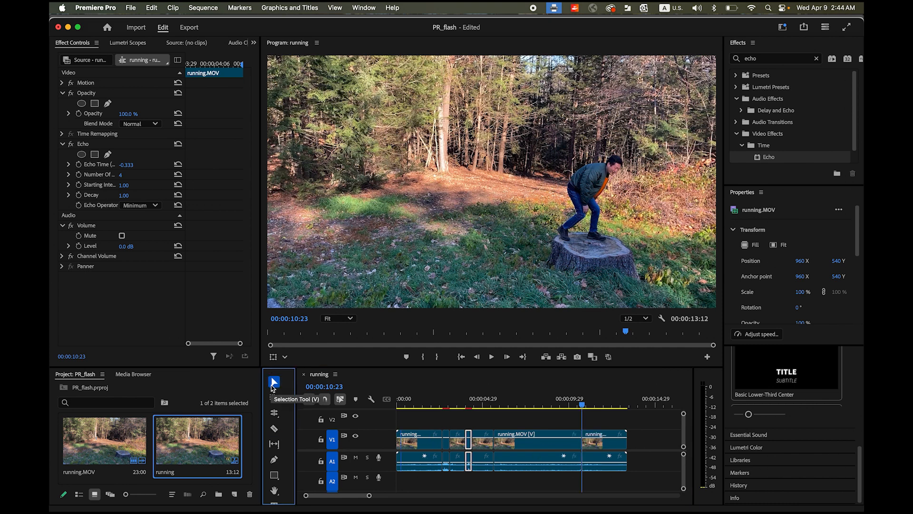
Step: Shorten the segment between 00:00:05:20 and 00:00:10:23 to a duration of 00:00:00:12, using Frame blending as the time interpolation
click(537, 449)
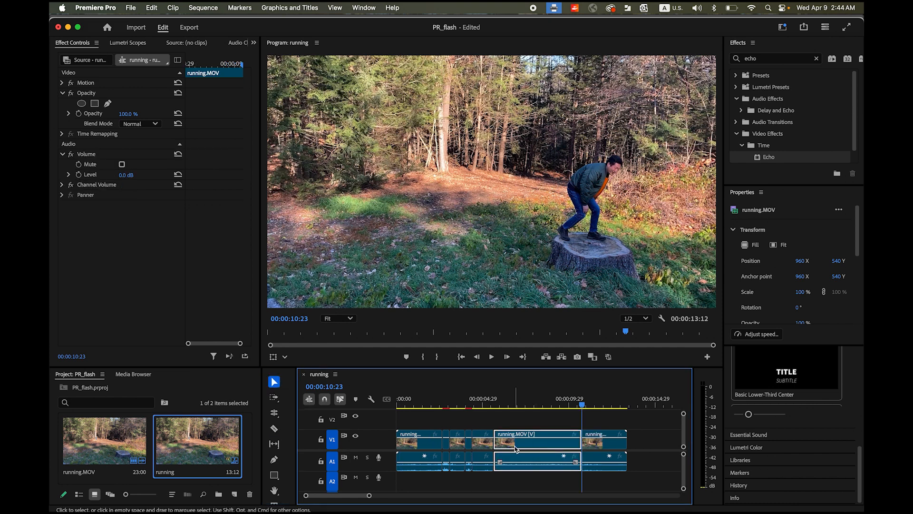
drag(582, 405, 517, 412)
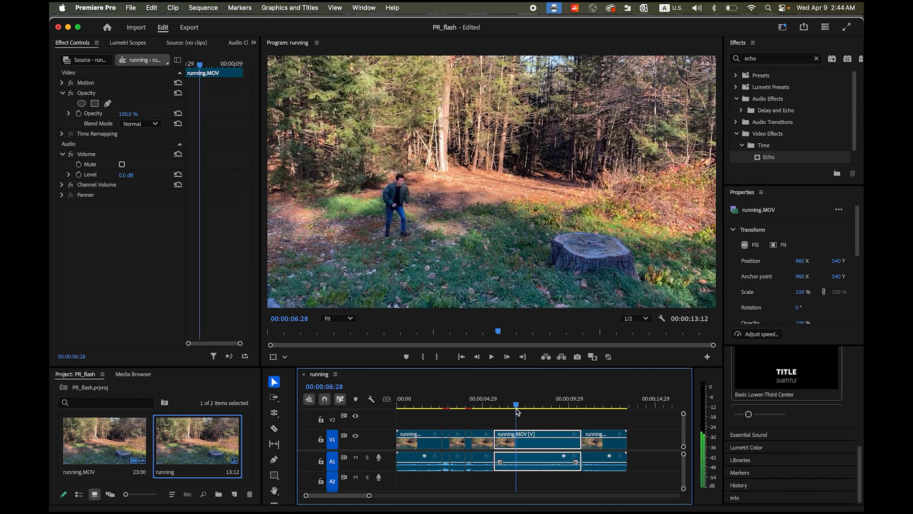
right_click(548, 444)
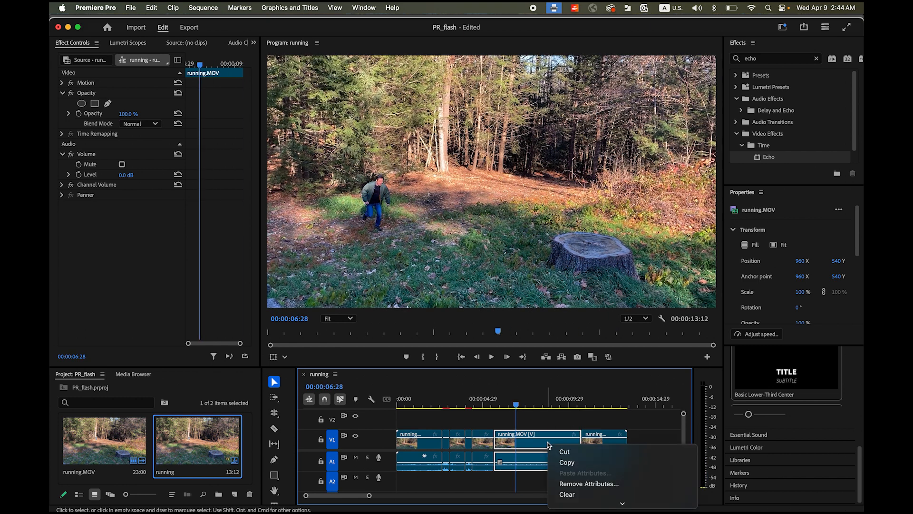
scroll(581, 494, down, 5)
scroll(594, 427, down, 2)
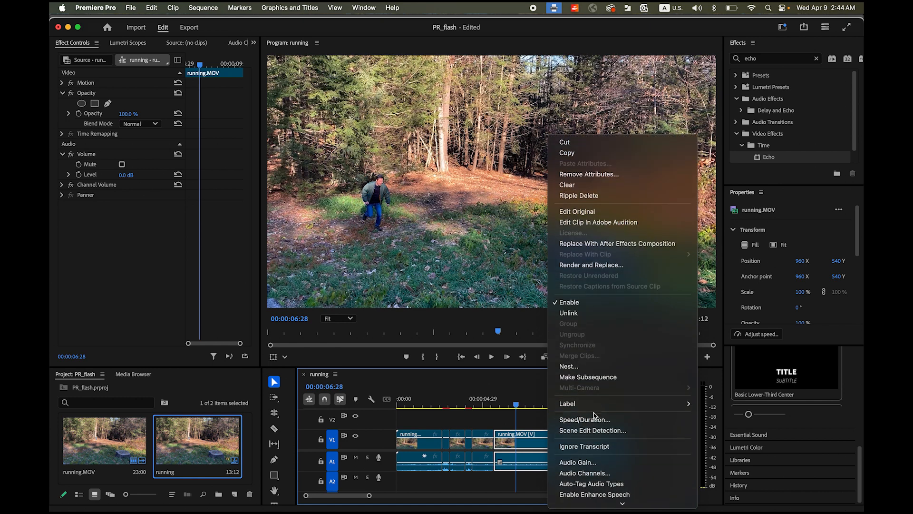
click(594, 416)
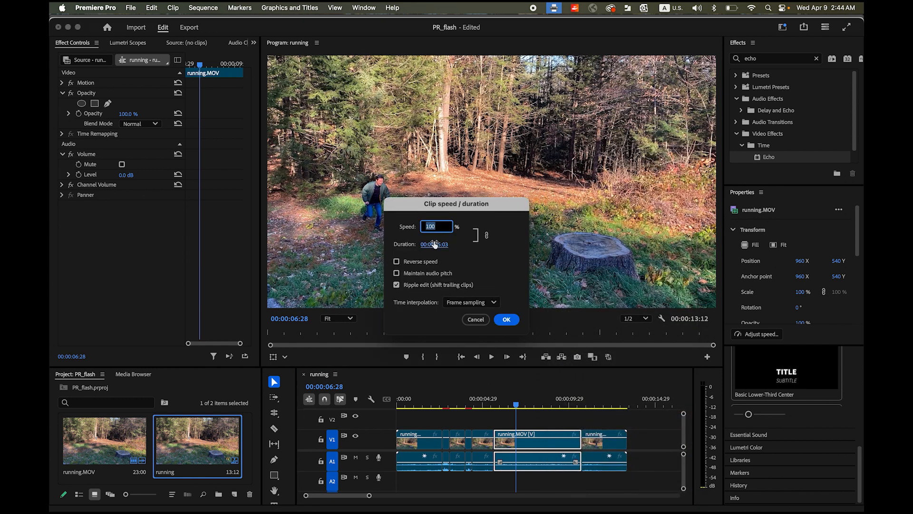
click(436, 246)
text(12)
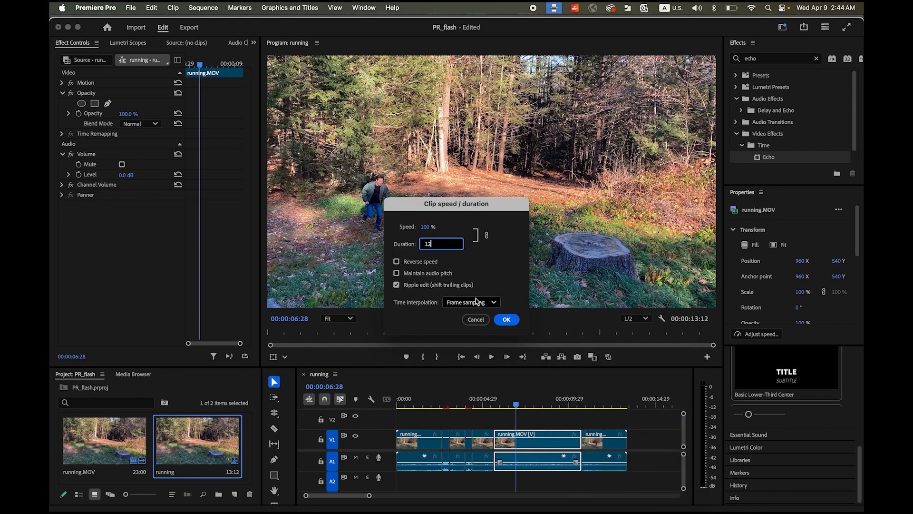
click(493, 302)
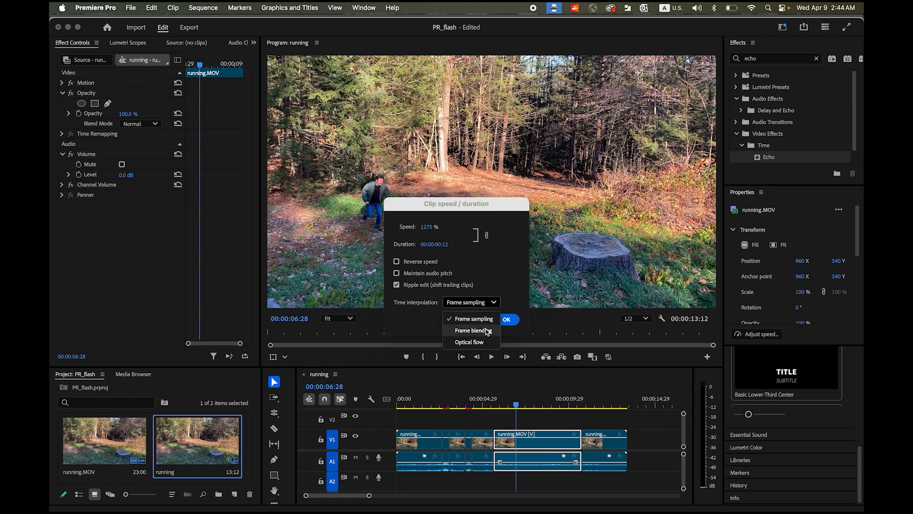
click(486, 331)
click(506, 319)
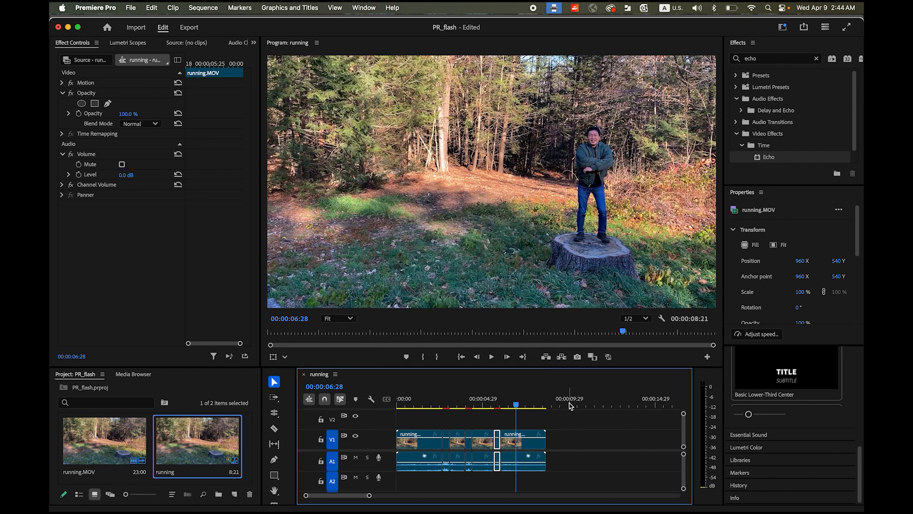
Step: Paste the copied Echo effect onto the third sped-up segment and preview it at 00:00:05:25
click(506, 408)
drag(504, 410, 498, 410)
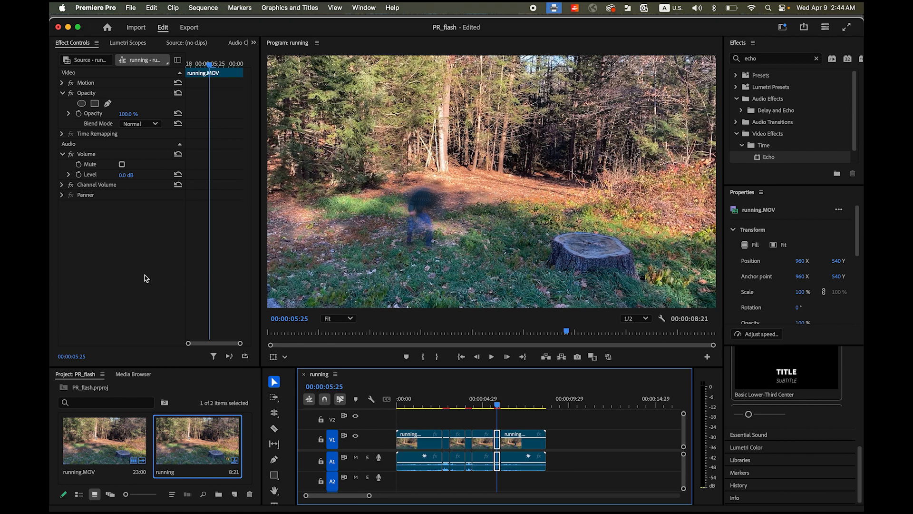
key(super+v)
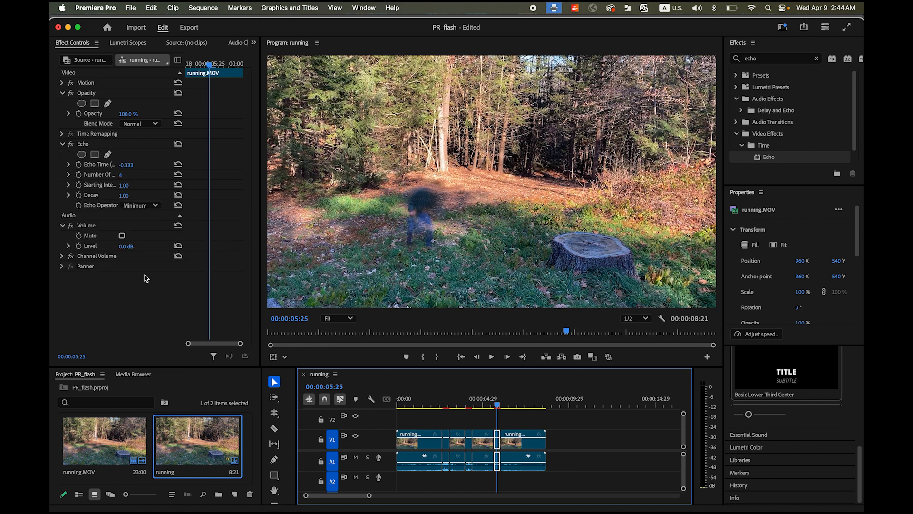
Step: Play the whole sequence from the beginning twice to review the three super-speed runs
drag(500, 408, 367, 404)
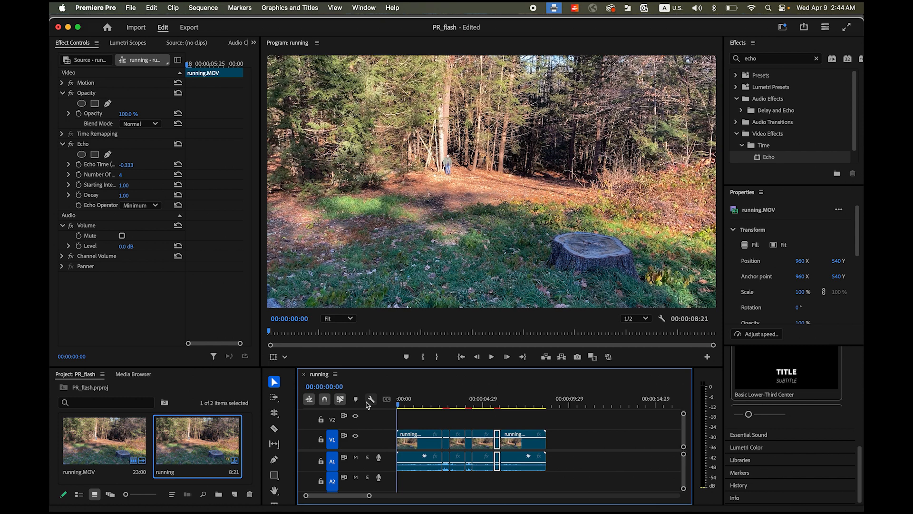
key(space)
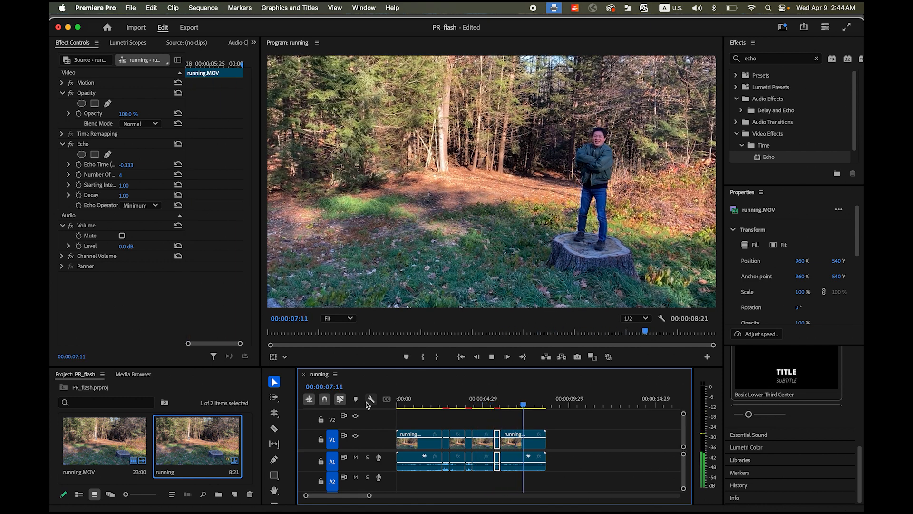
drag(545, 405, 288, 413)
key(space)
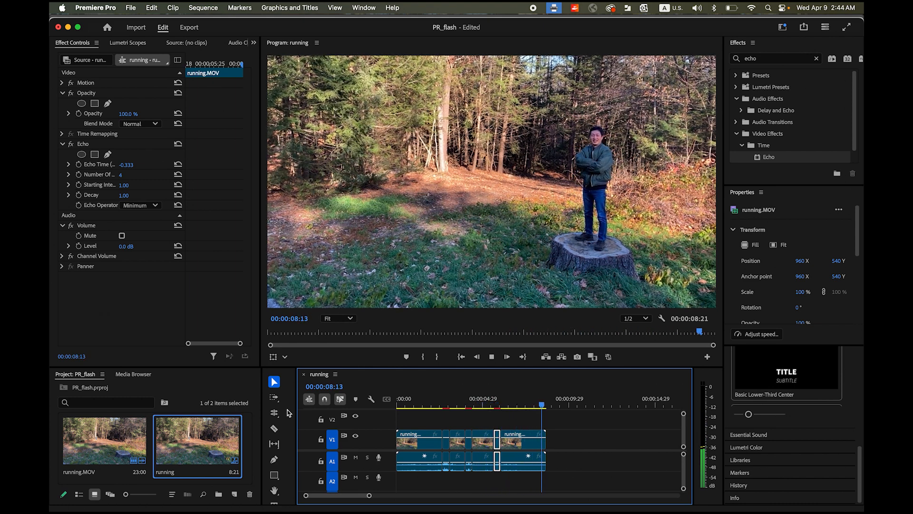
Step: Lower the Echo decay to 0.70 on all three sped-up segments, working from the third back to the first
drag(547, 405, 498, 413)
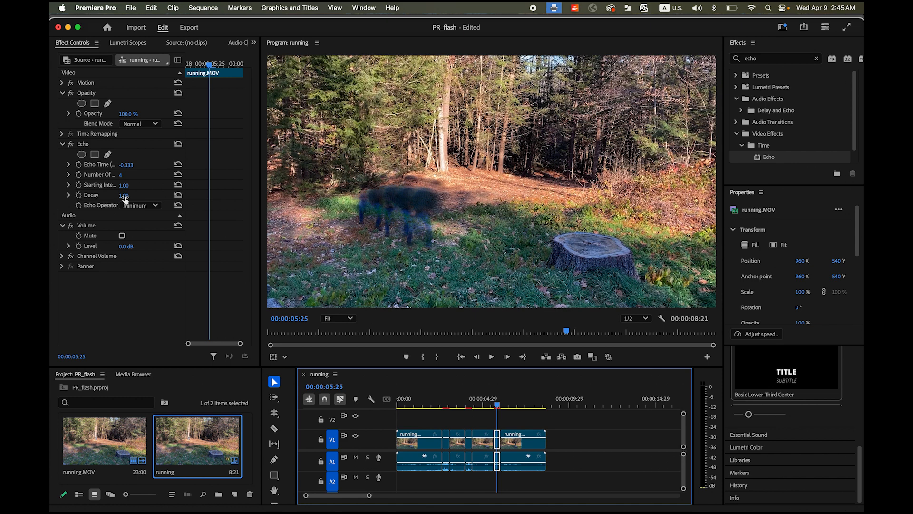
drag(124, 196, 114, 195)
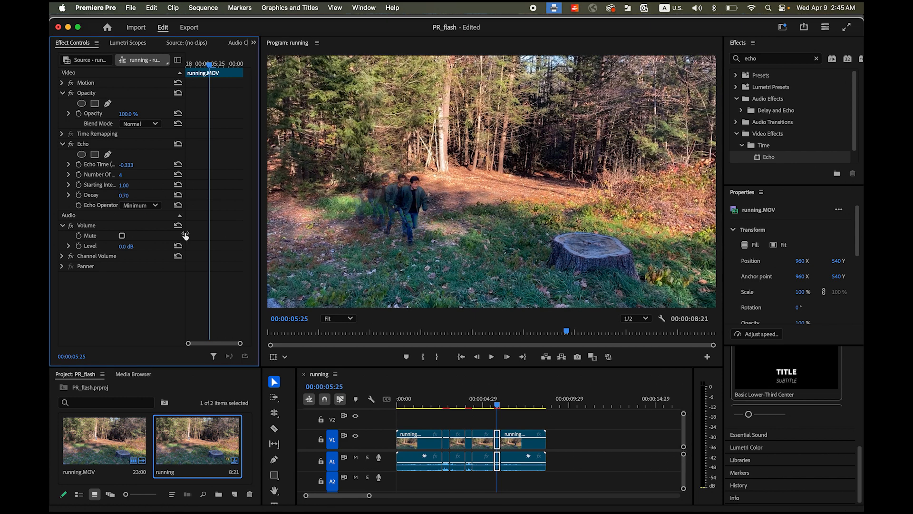
drag(497, 404, 468, 408)
click(469, 439)
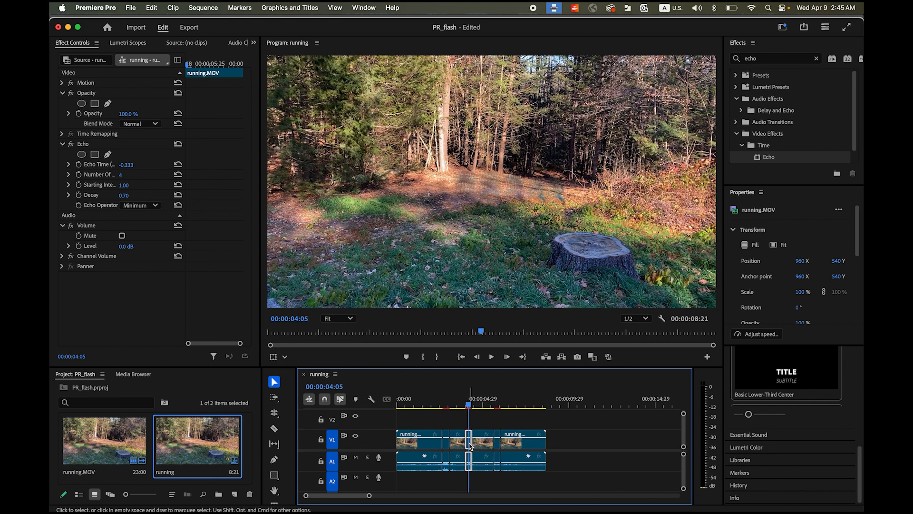
drag(124, 195, 117, 195)
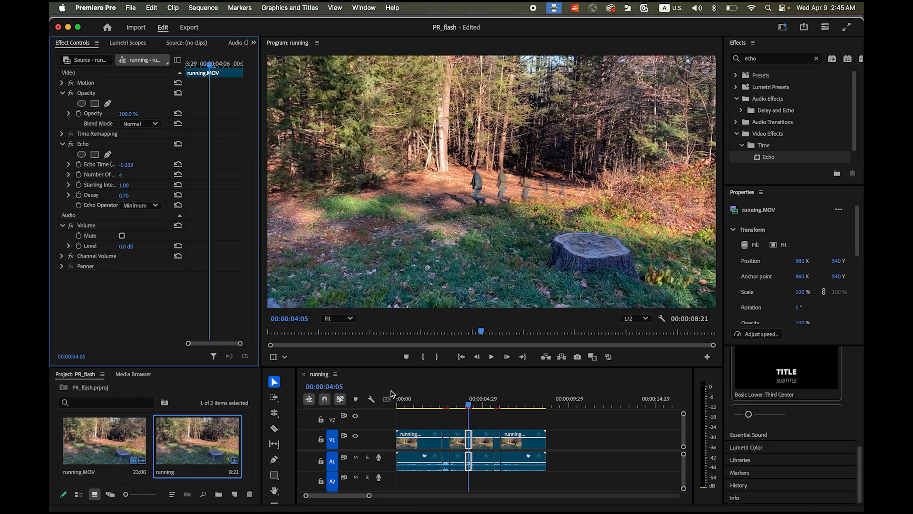
click(445, 440)
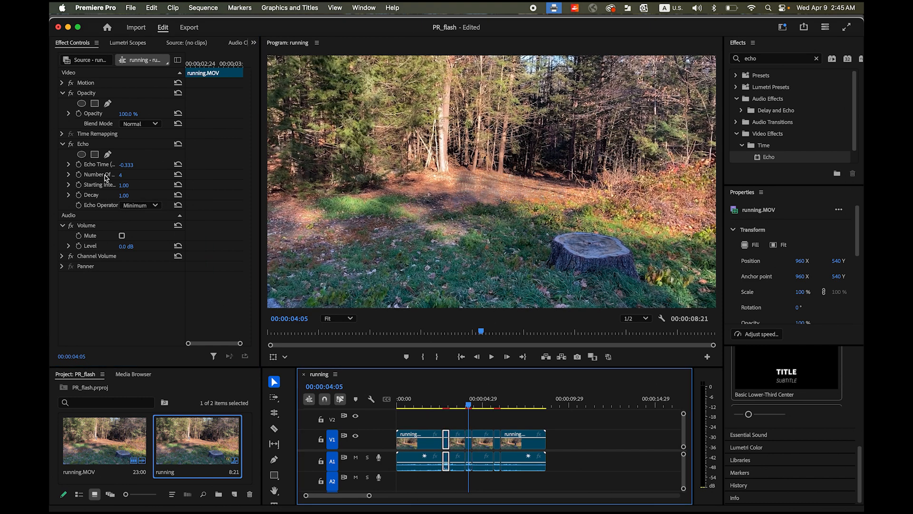
drag(126, 200, 116, 200)
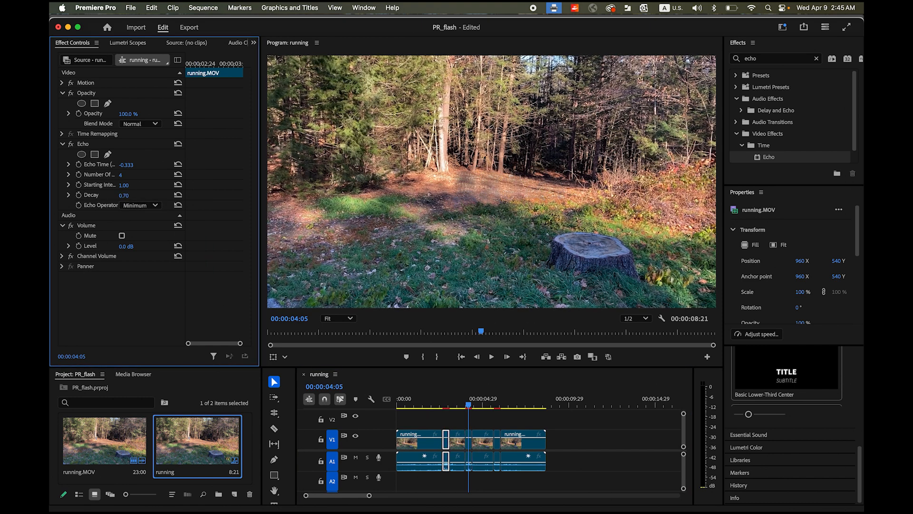
Step: Replay the sequence from its start several times to check the super-speed runs with the reduced echo decay
drag(468, 405, 400, 405)
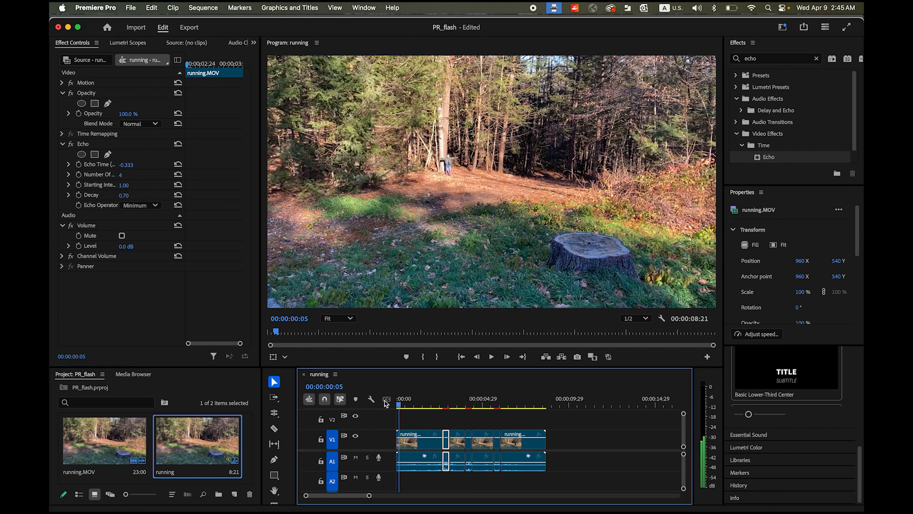
key(space)
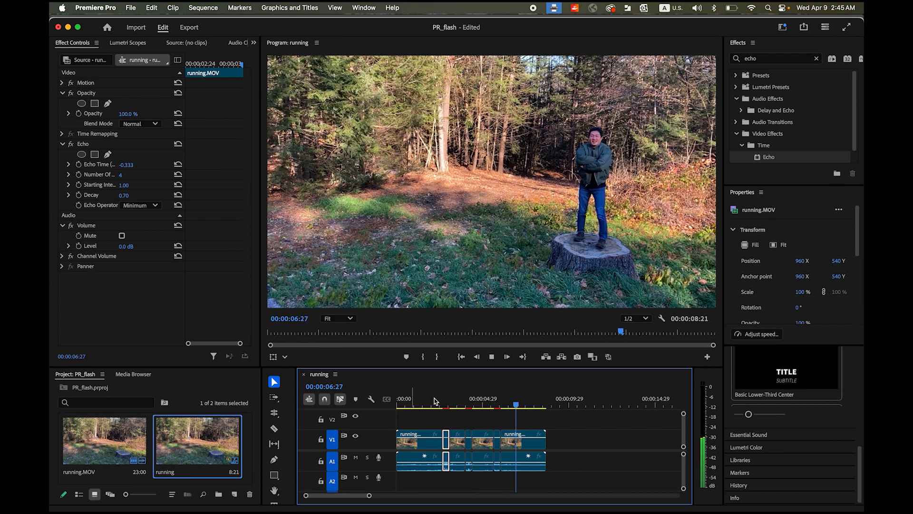
drag(434, 401, 291, 417)
key(space)
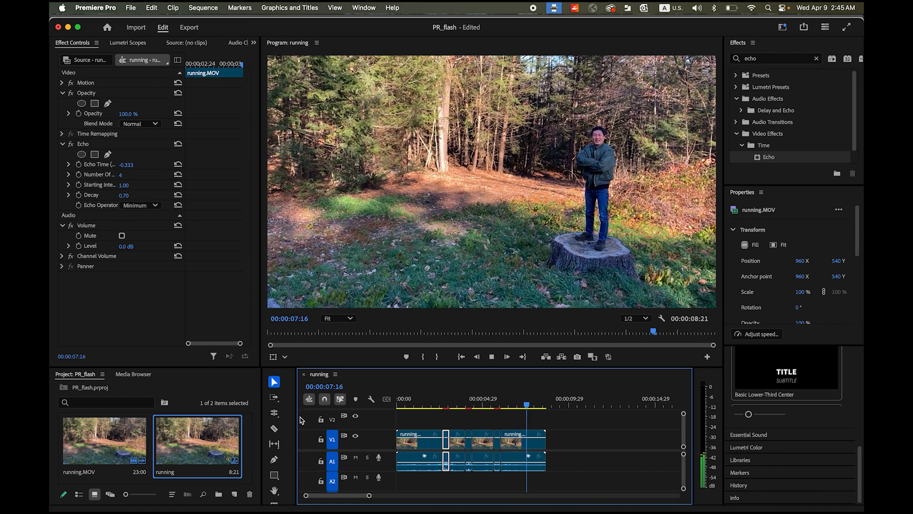
click(492, 357)
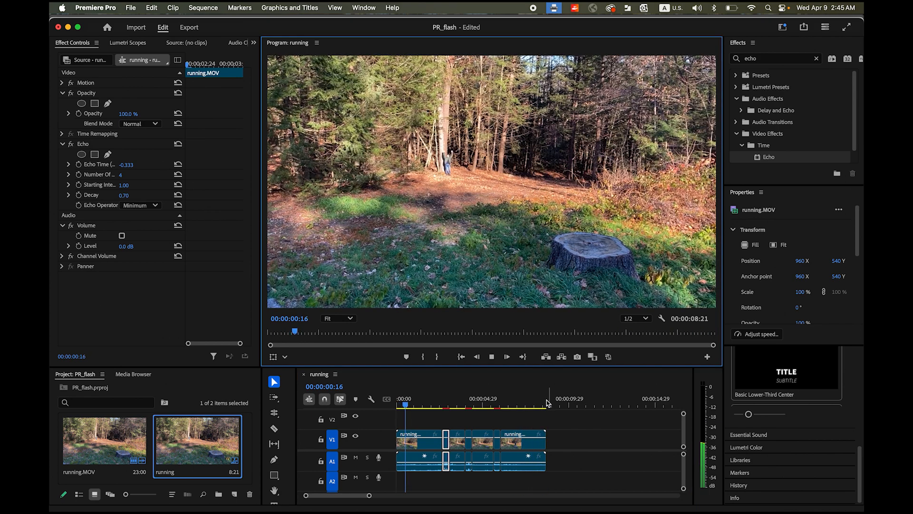
click(491, 357)
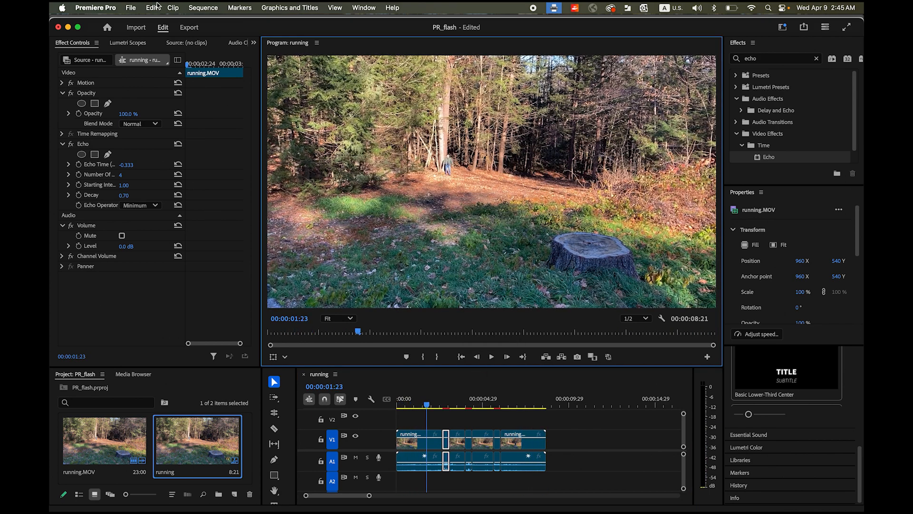
Step: Save the project and export the entire running sequence to the FLASH folder as PR_flash.mp4, using H.264 and Match Source - Adaptive High Bitrate
click(134, 8)
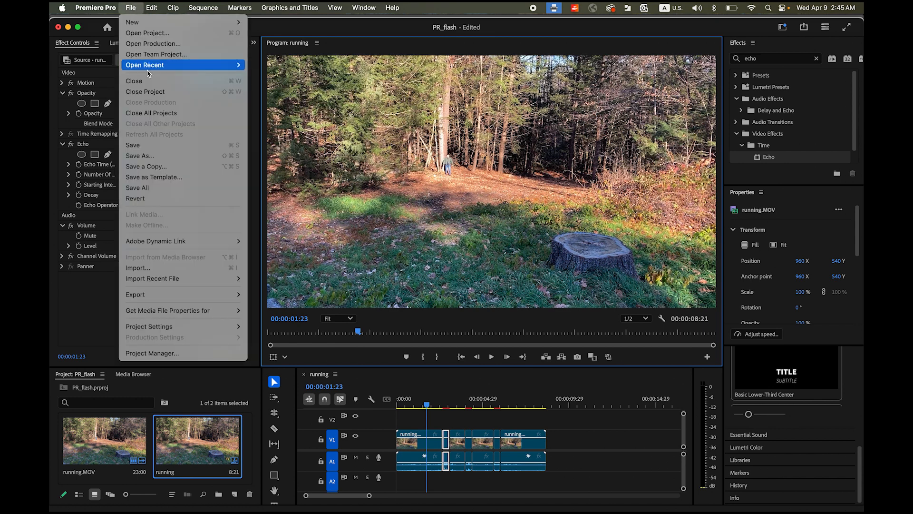
click(179, 145)
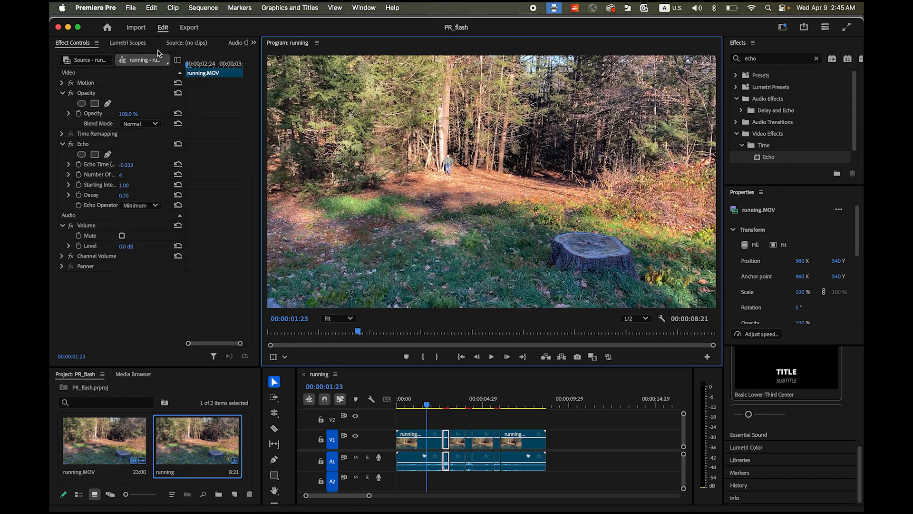
click(191, 28)
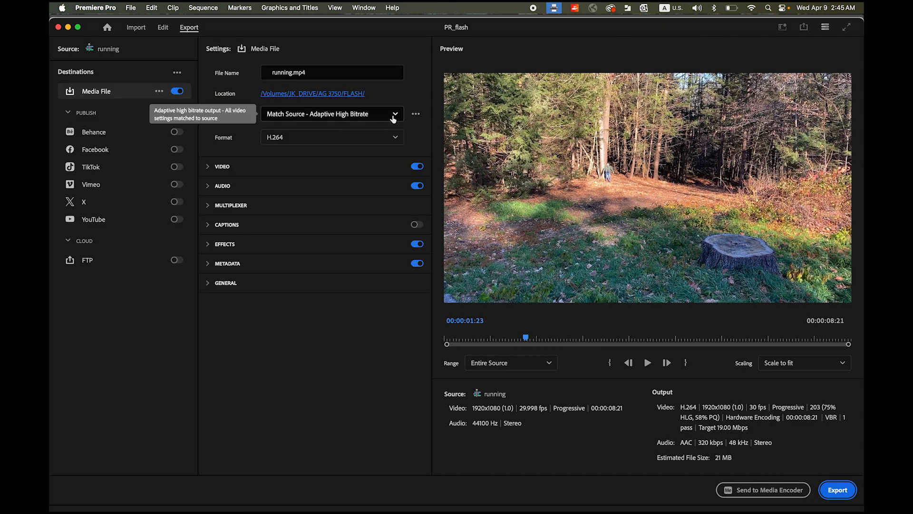
click(363, 97)
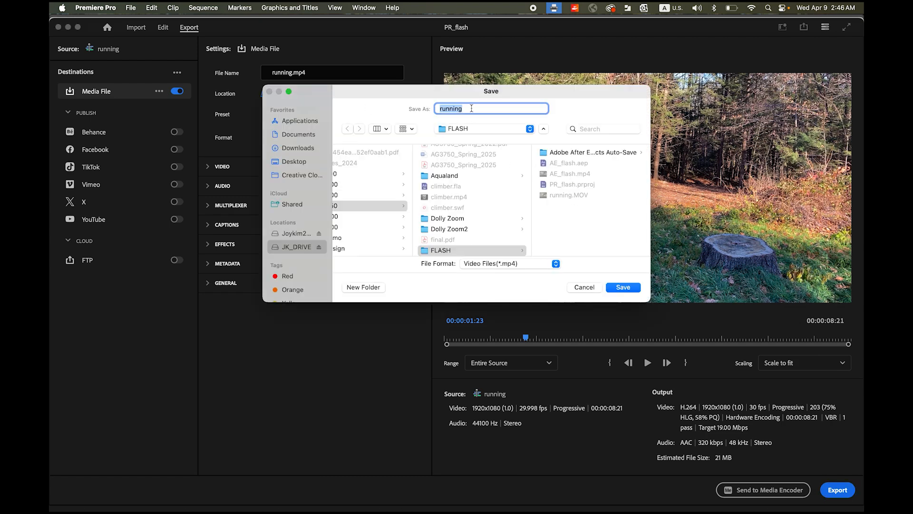
text(PR_flash)
click(633, 289)
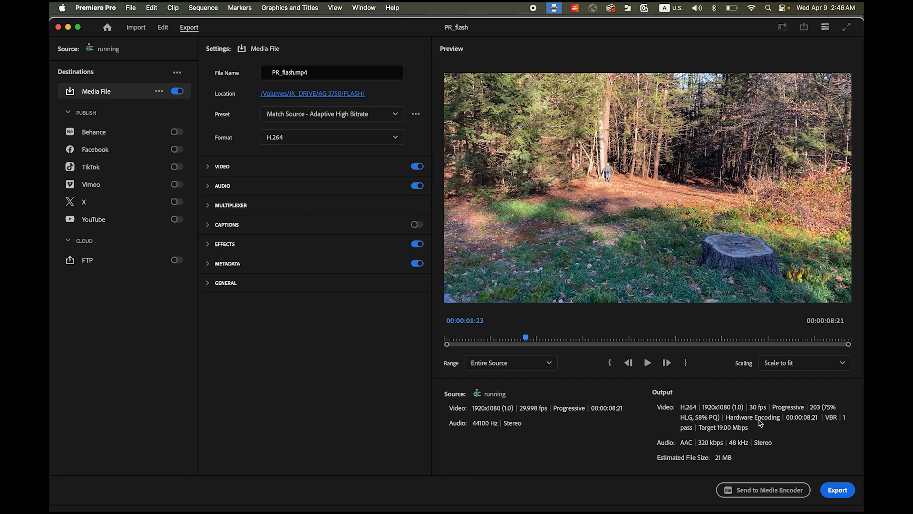
click(837, 489)
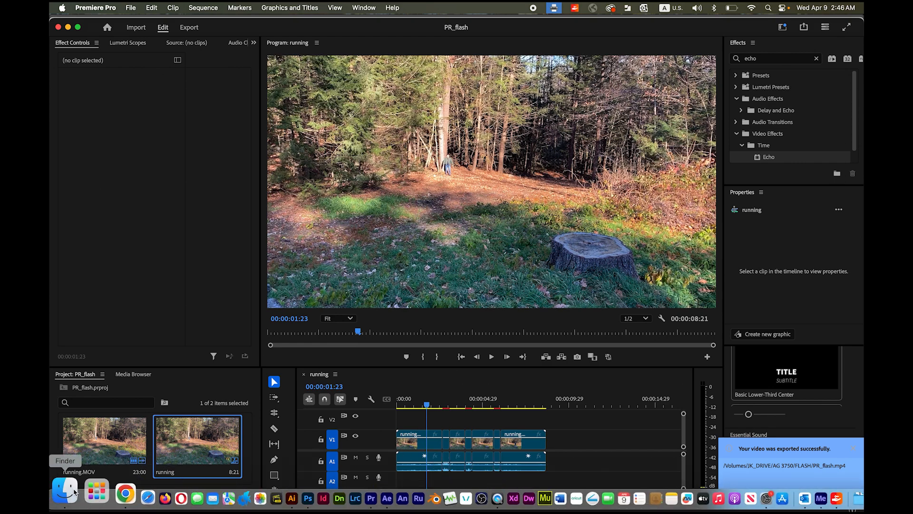
Step: Switch to Finder and preview PR_flash.mp4 and AE_flash.mp4 alternately in the FLASH folder to compare the two exported videos
click(72, 493)
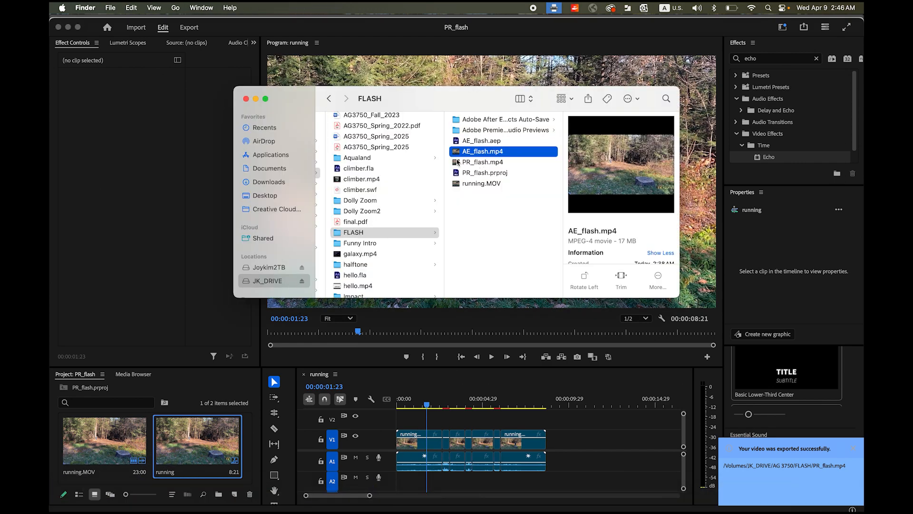
click(459, 162)
key(space)
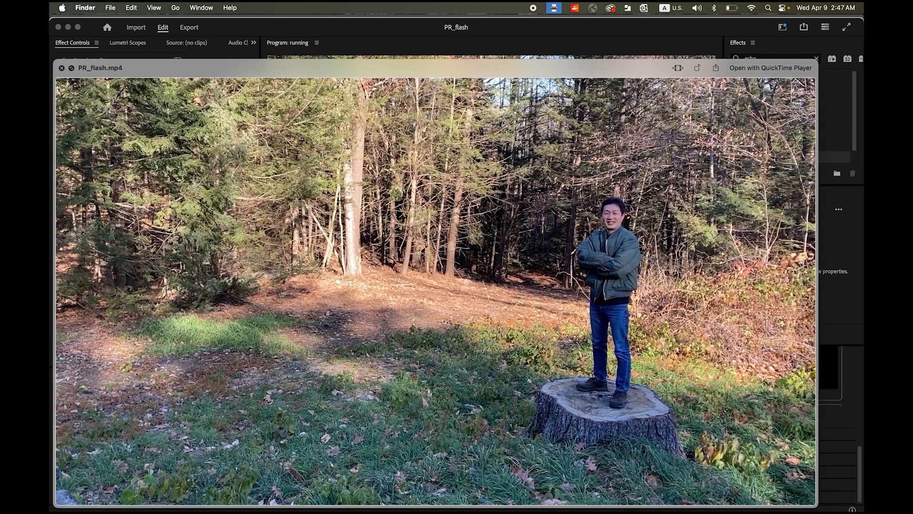
key(Up)
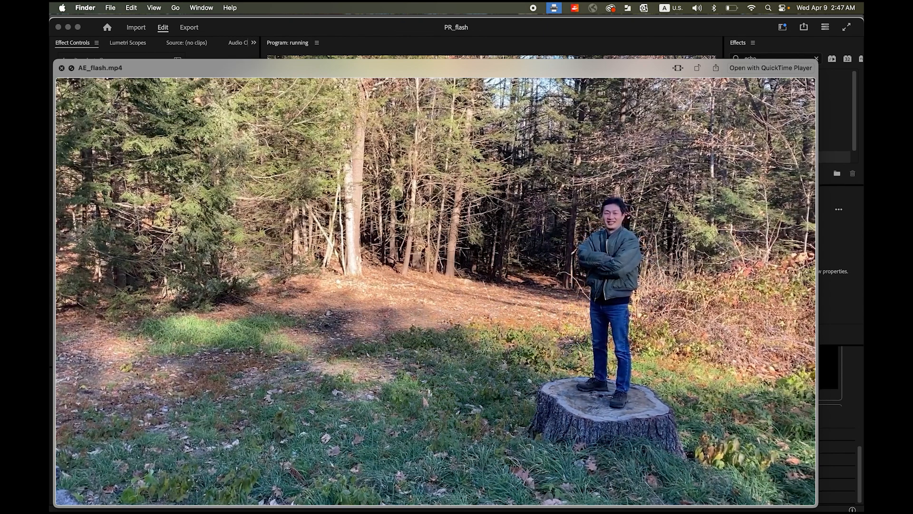
key(Down)
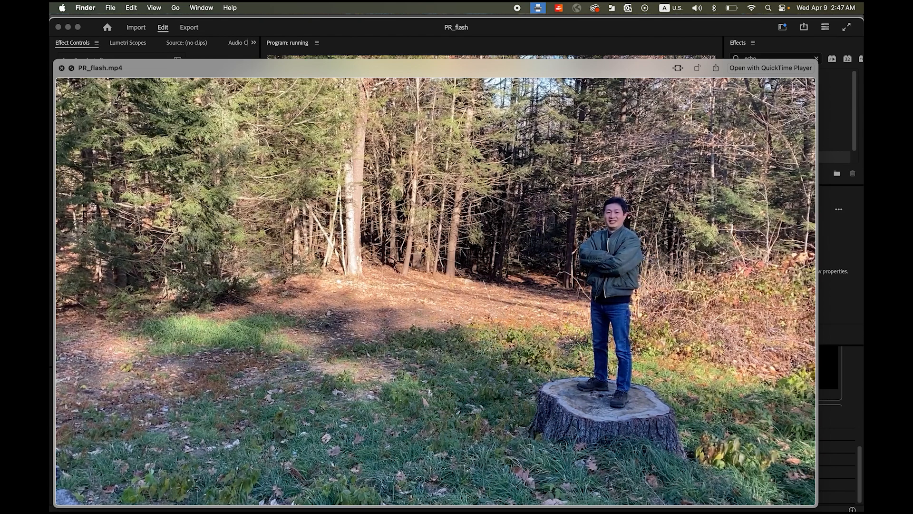
key(Up)
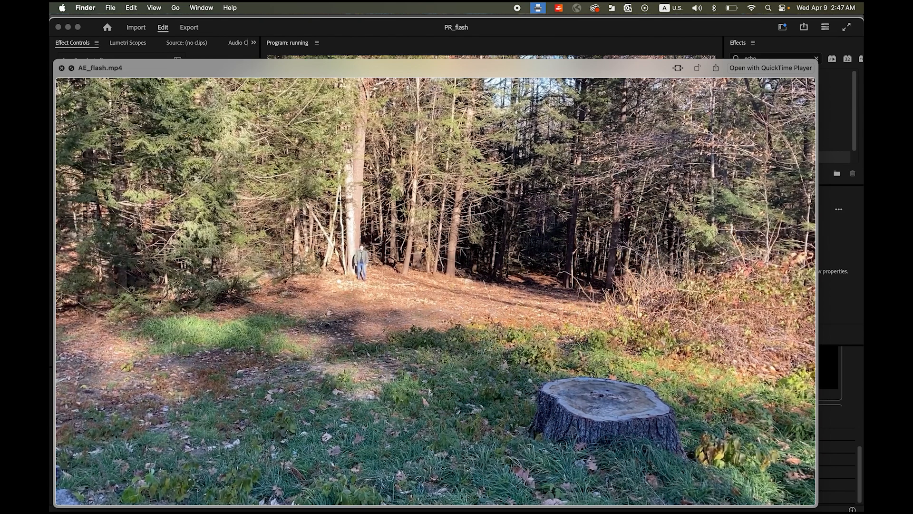